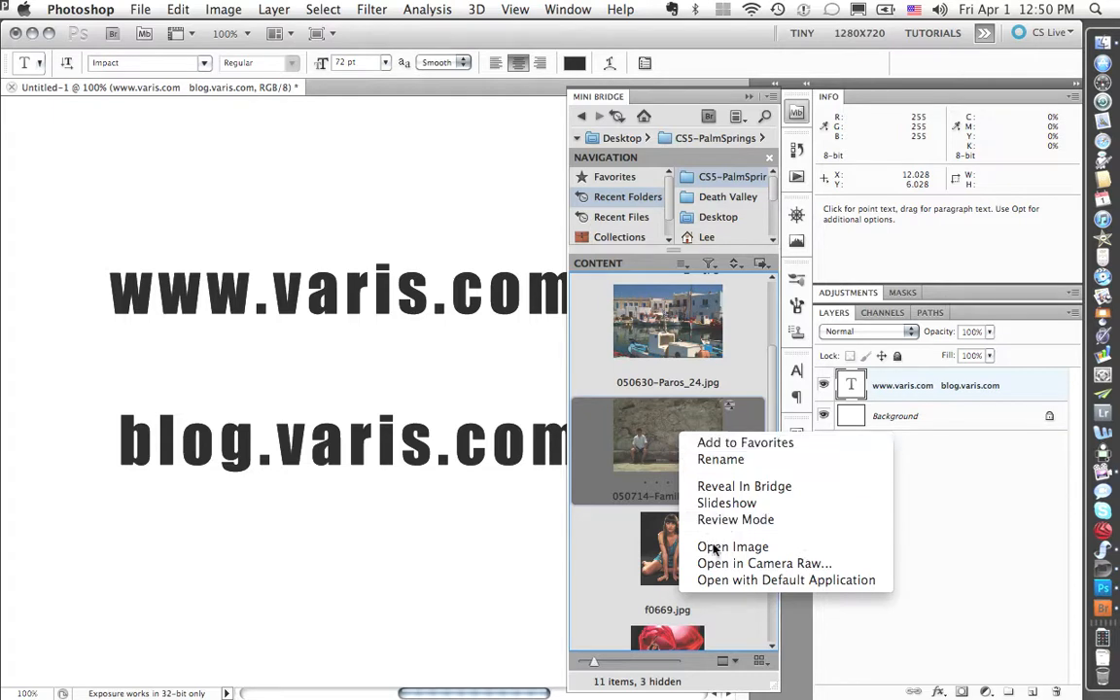
Open 050714-Family_45.dng and draw a loose Lasso selection around the seated man, including his feet and shadow
click(715, 548)
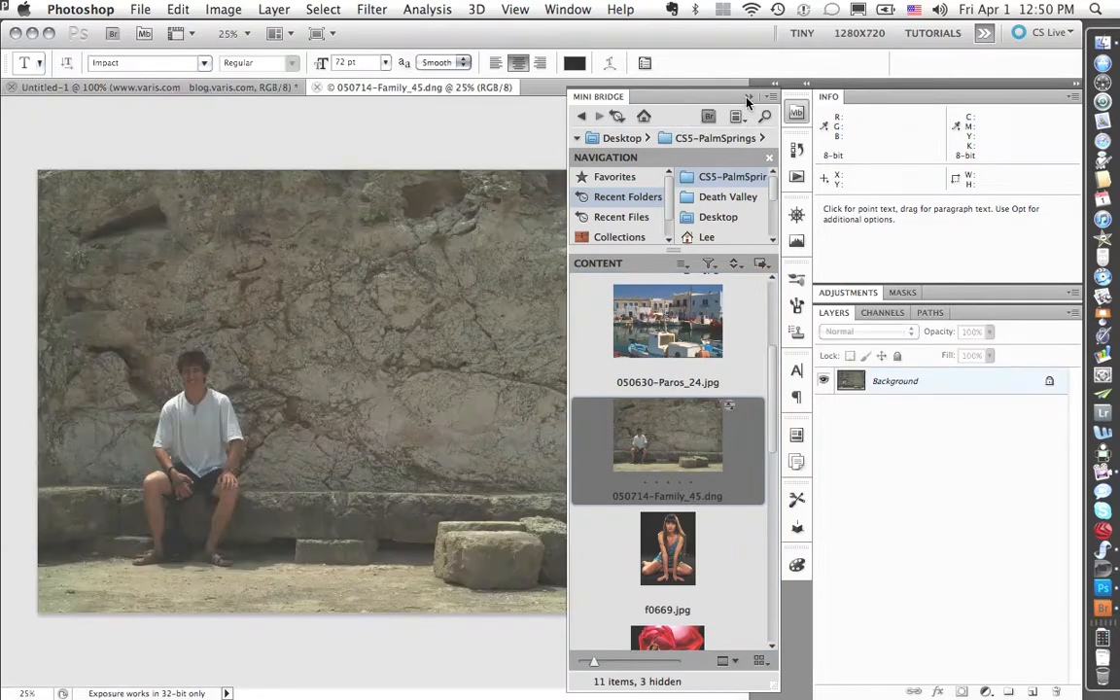
click(748, 97)
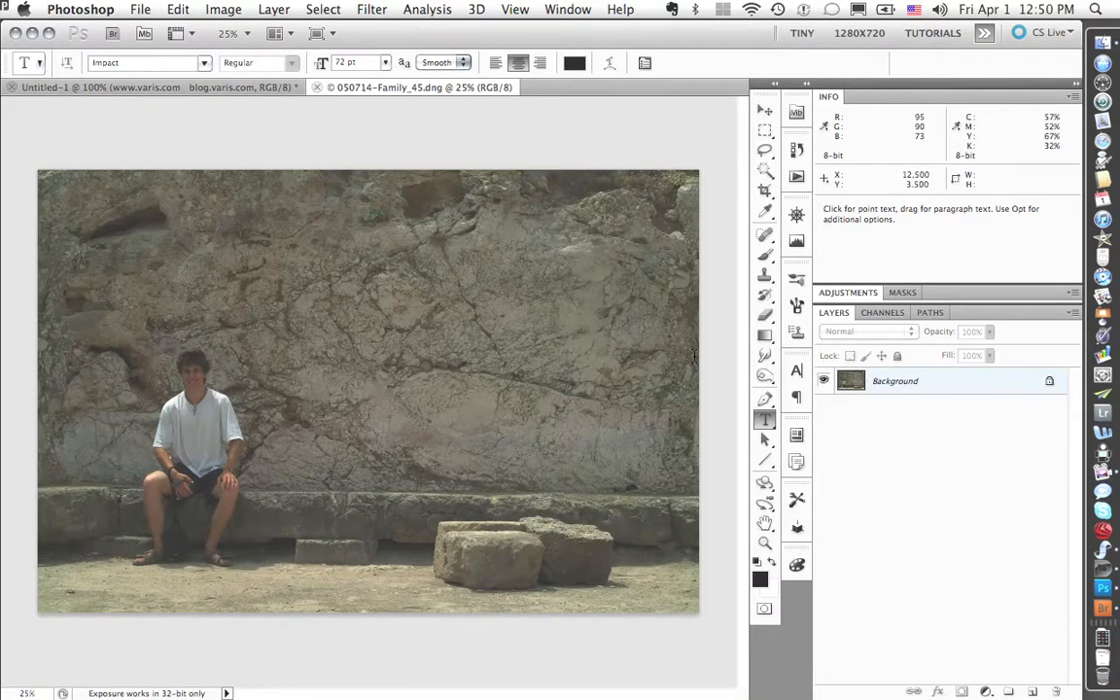
click(765, 150)
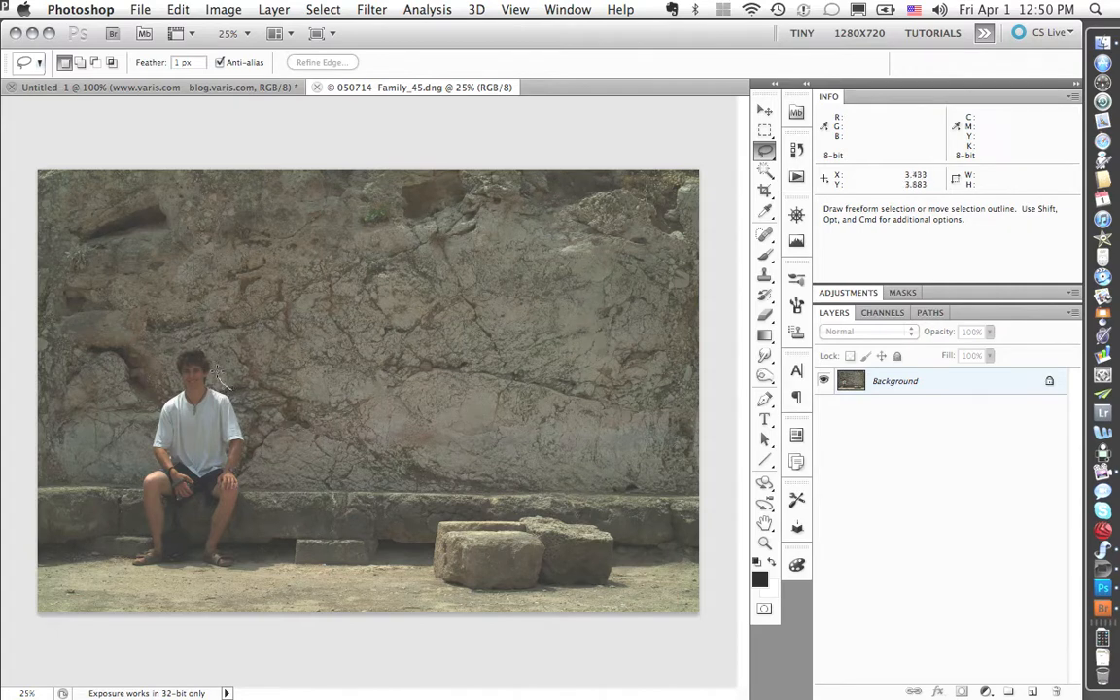
mouse_move(207, 342)
mouse_down()
mouse_move(168, 356)
mouse_move(128, 551)
mouse_up()
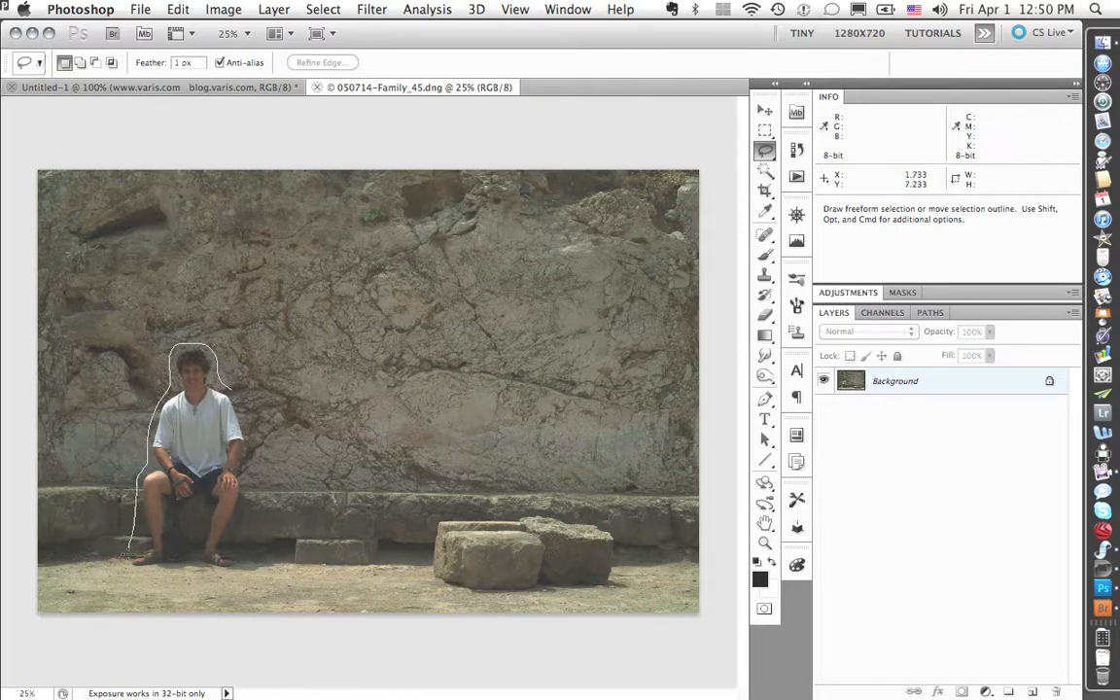
mouse_move(242, 558)
mouse_down()
mouse_move(234, 525)
mouse_move(254, 440)
mouse_move(209, 350)
mouse_up()
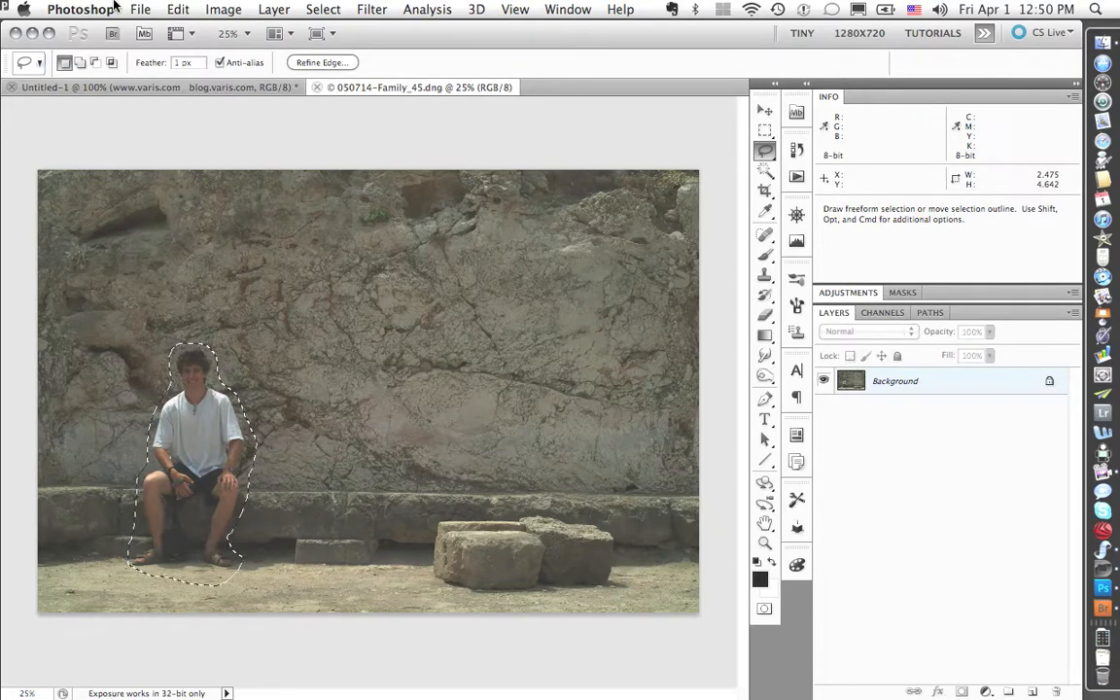
Fill the selection around the man with Content-Aware contents in Normal mode at 100% opacity, and deselect
click(142, 8)
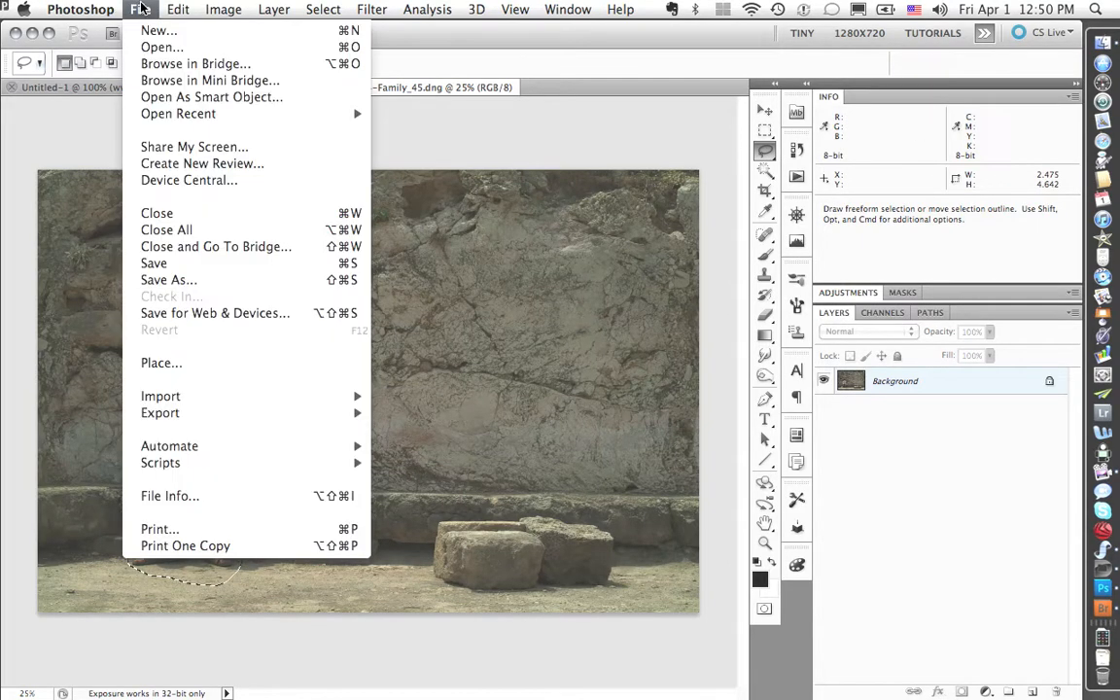
mouse_move(162, 9)
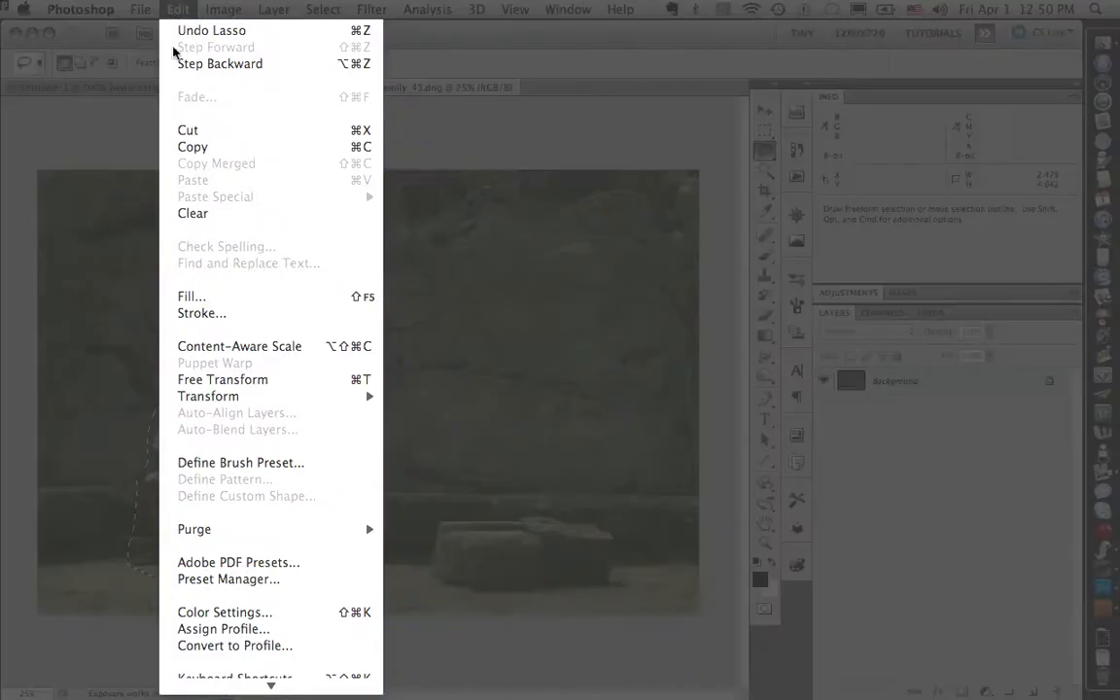
click(201, 305)
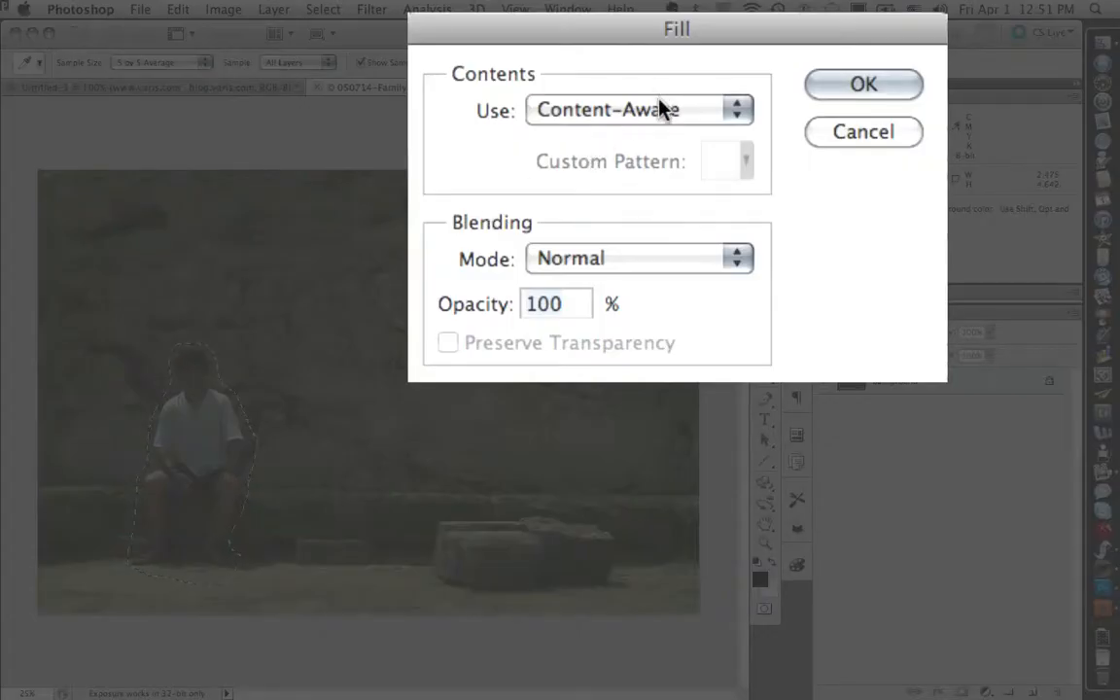
click(683, 136)
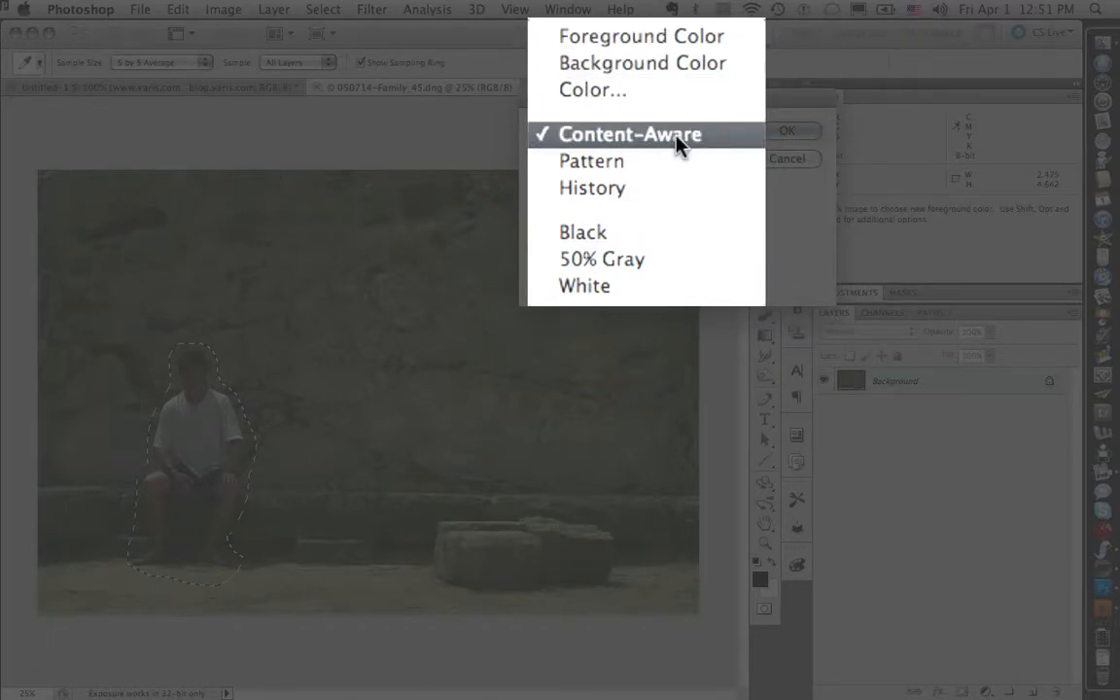
click(681, 141)
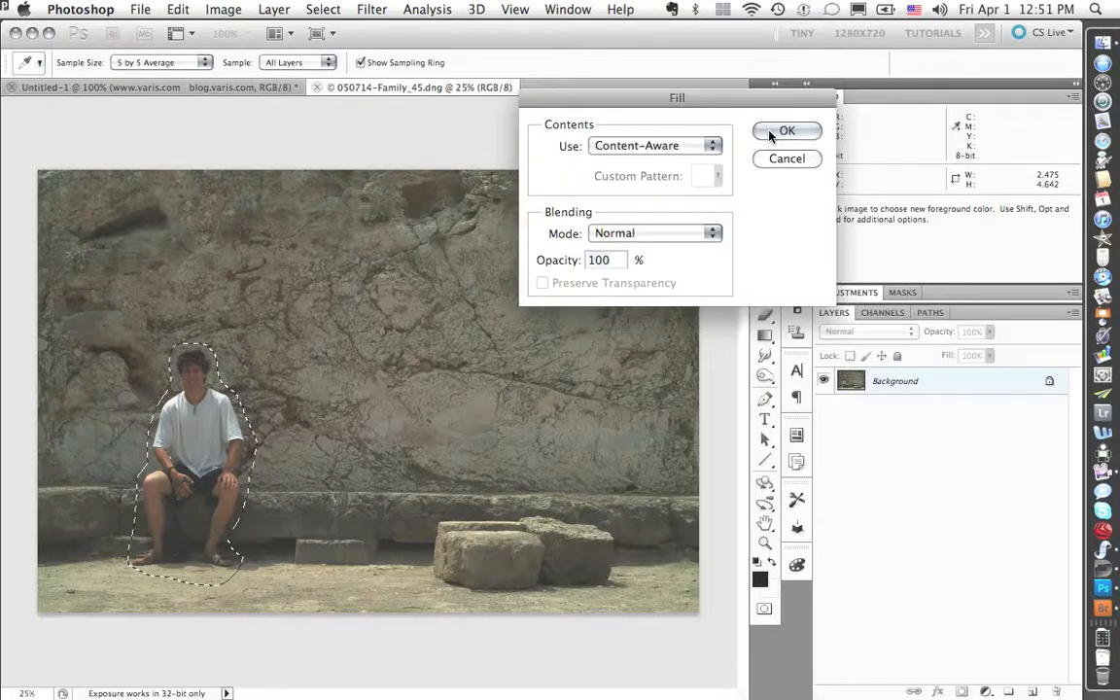
click(770, 131)
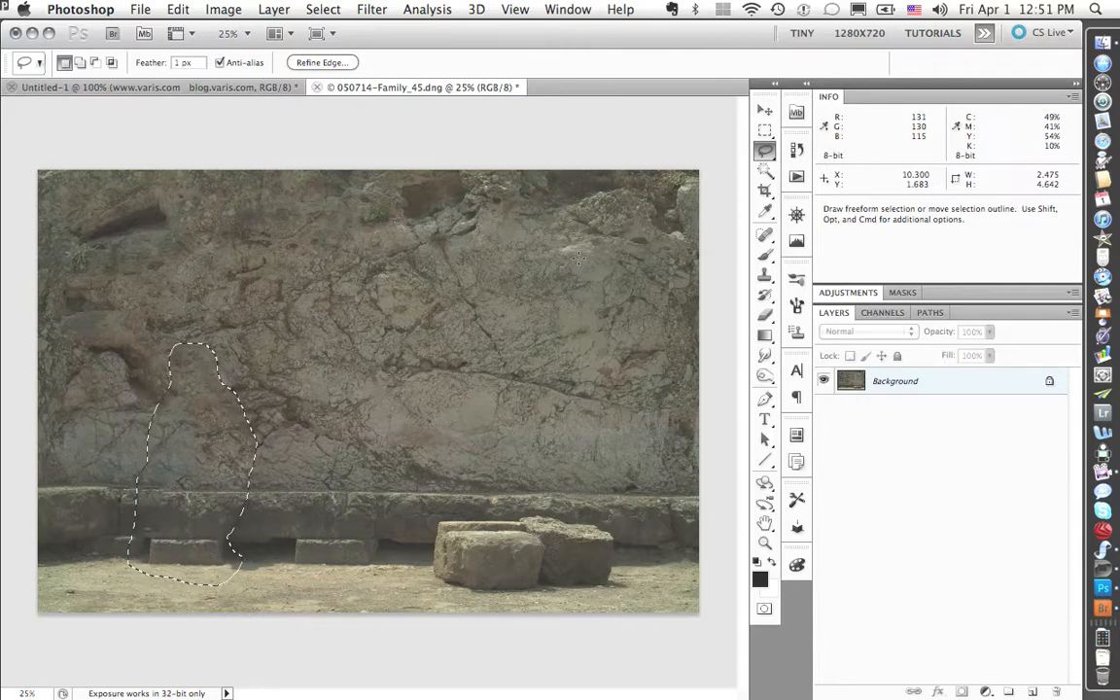
key(super)
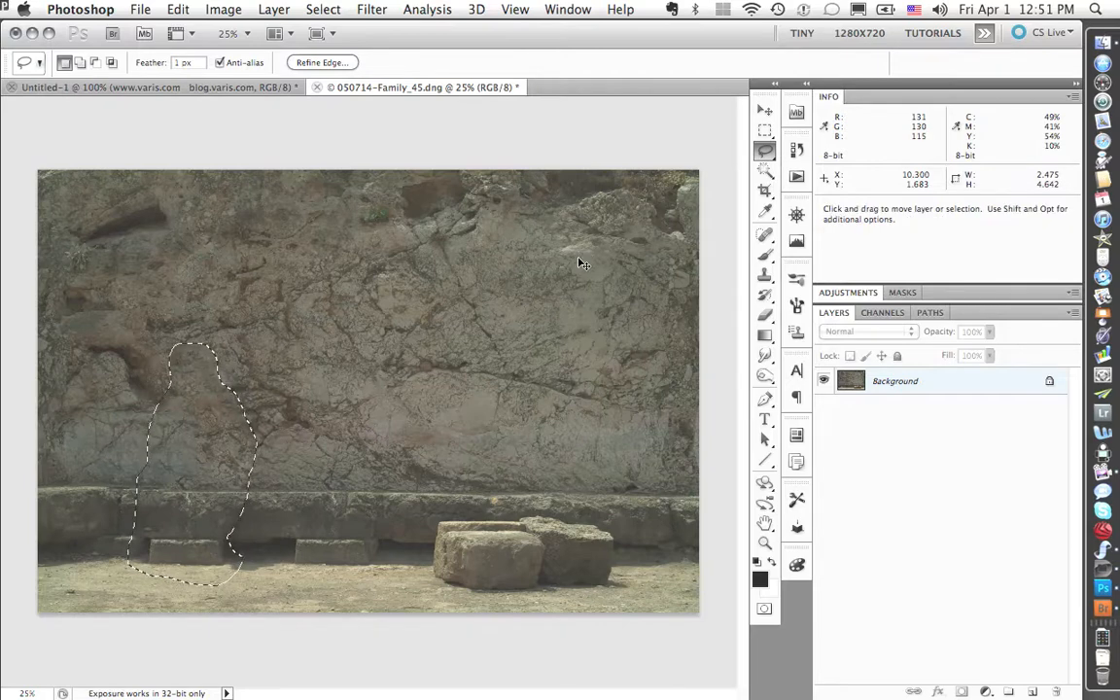
key(super+d)
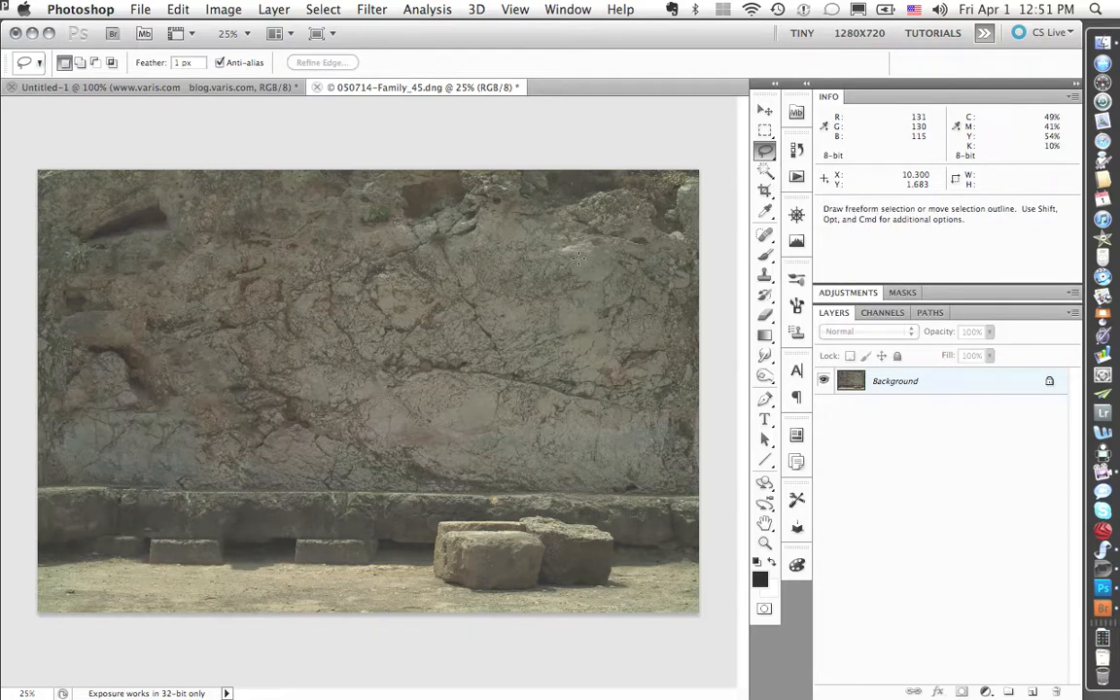
key(super)
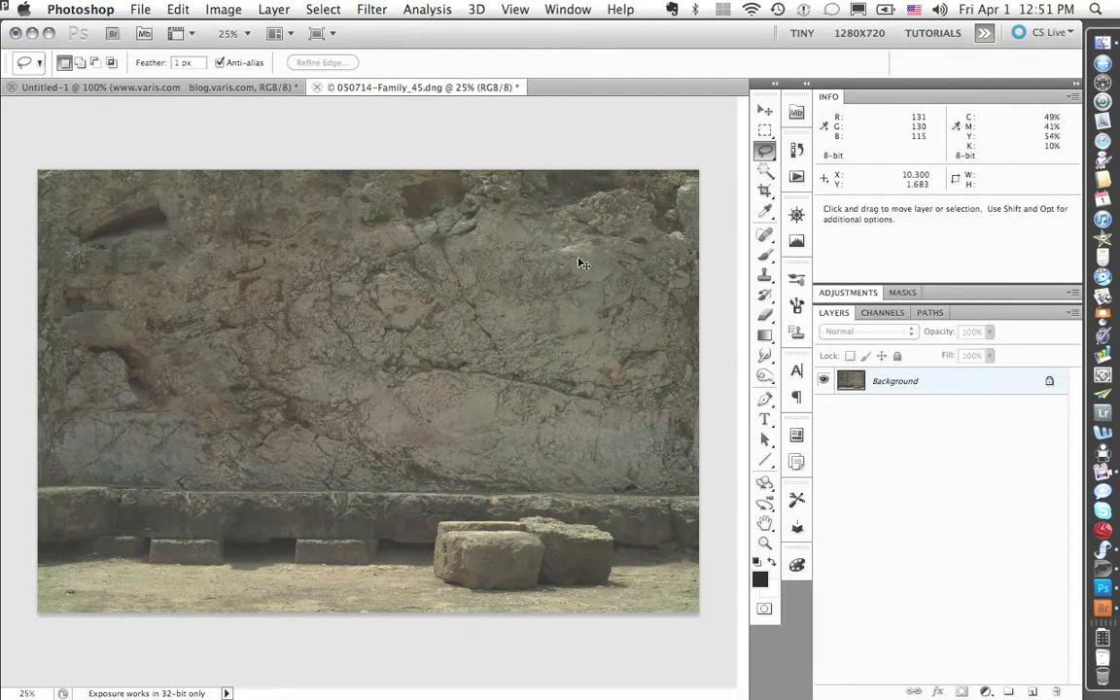
Revert the image to its Lasso history state, before the Content-Aware fill
click(797, 150)
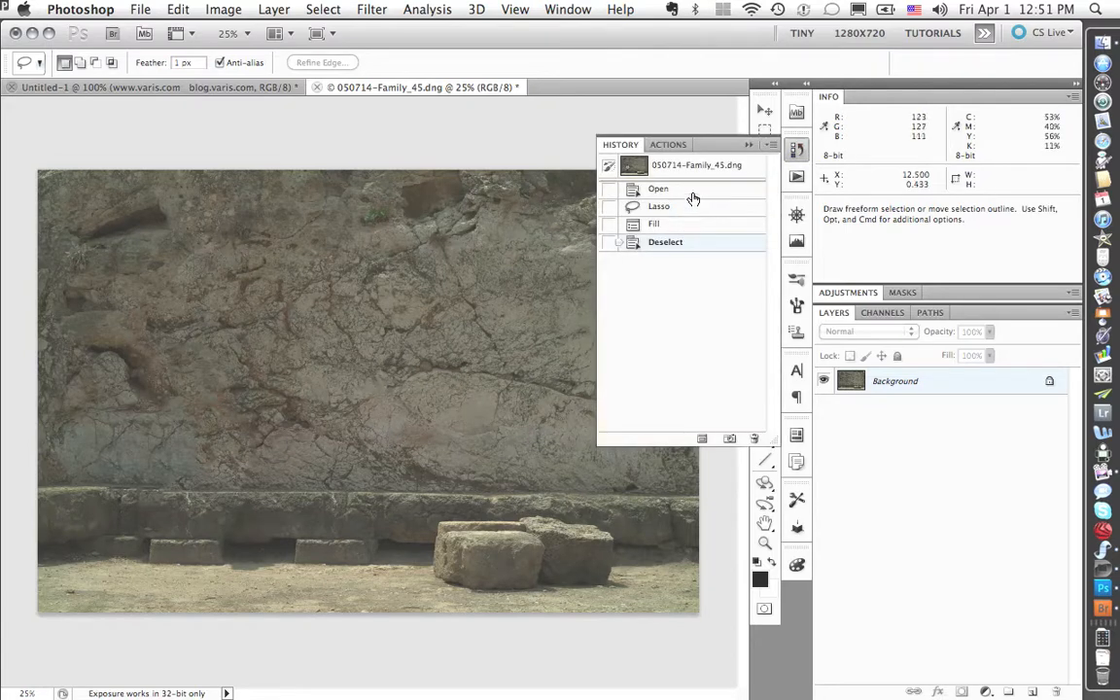
click(692, 207)
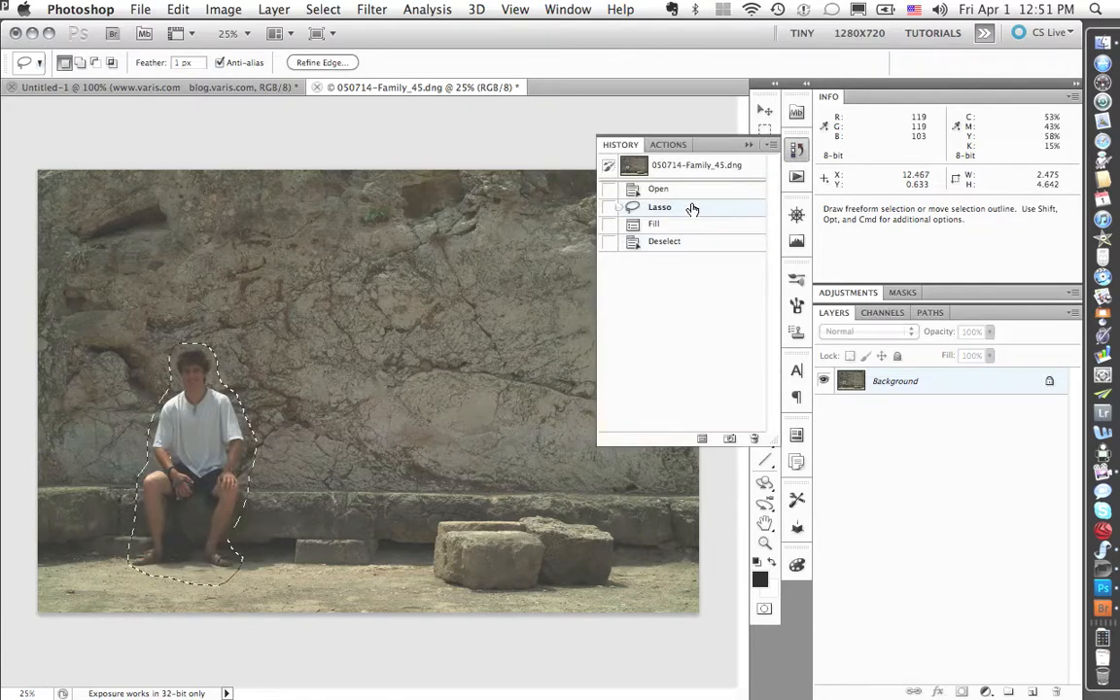
click(747, 147)
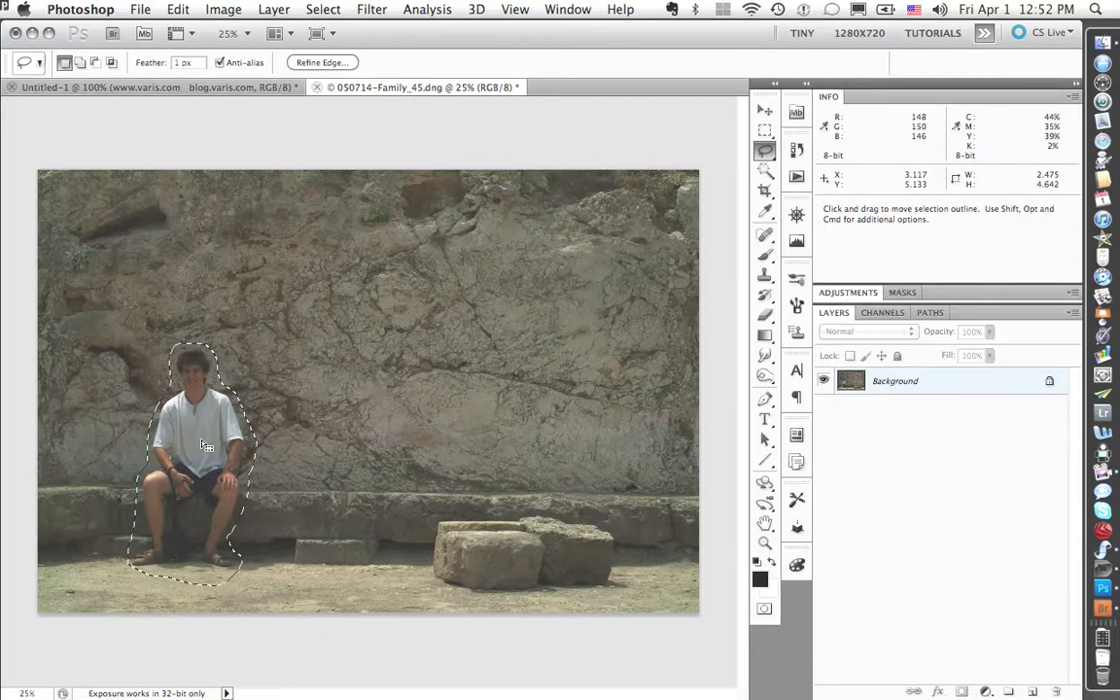
Shift the selection outline onto the bare wall, copy that patch to a new layer, and place it over the seated man
mouse_move(204, 445)
mouse_down()
mouse_move(399, 437)
mouse_move(385, 436)
mouse_up()
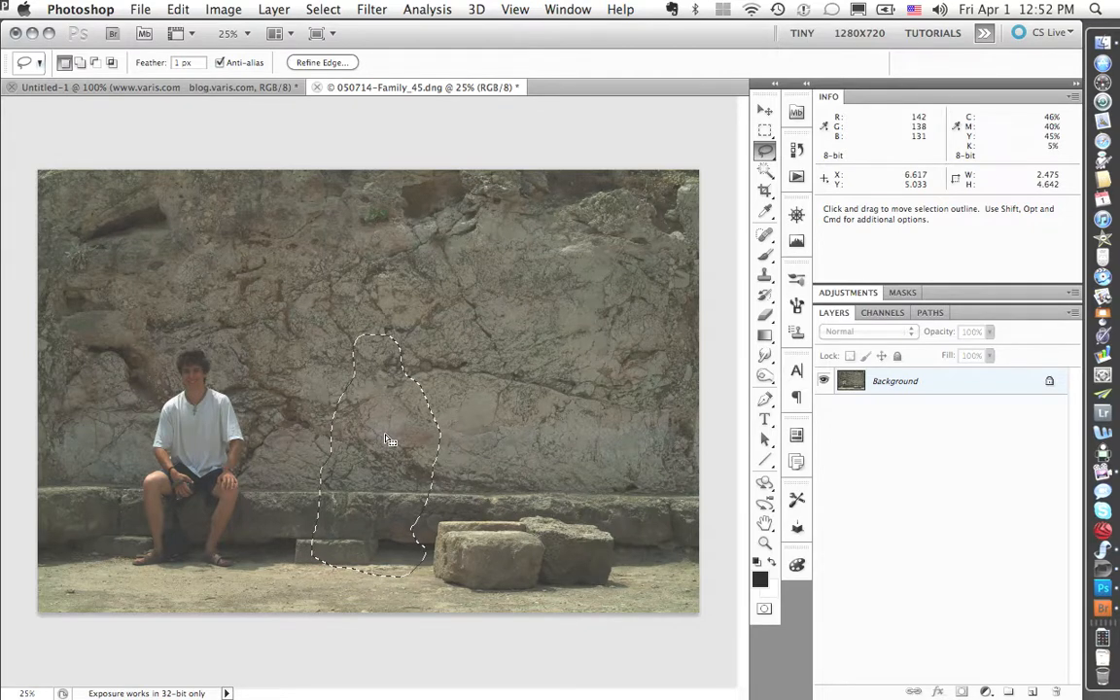
key(super+j)
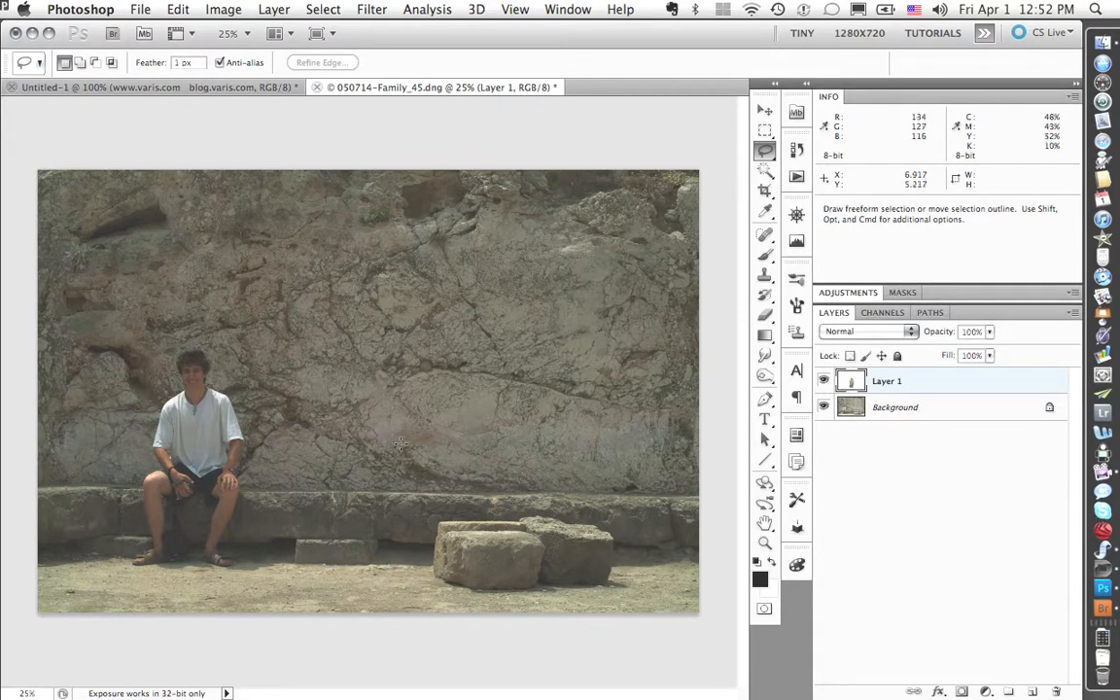
click(823, 408)
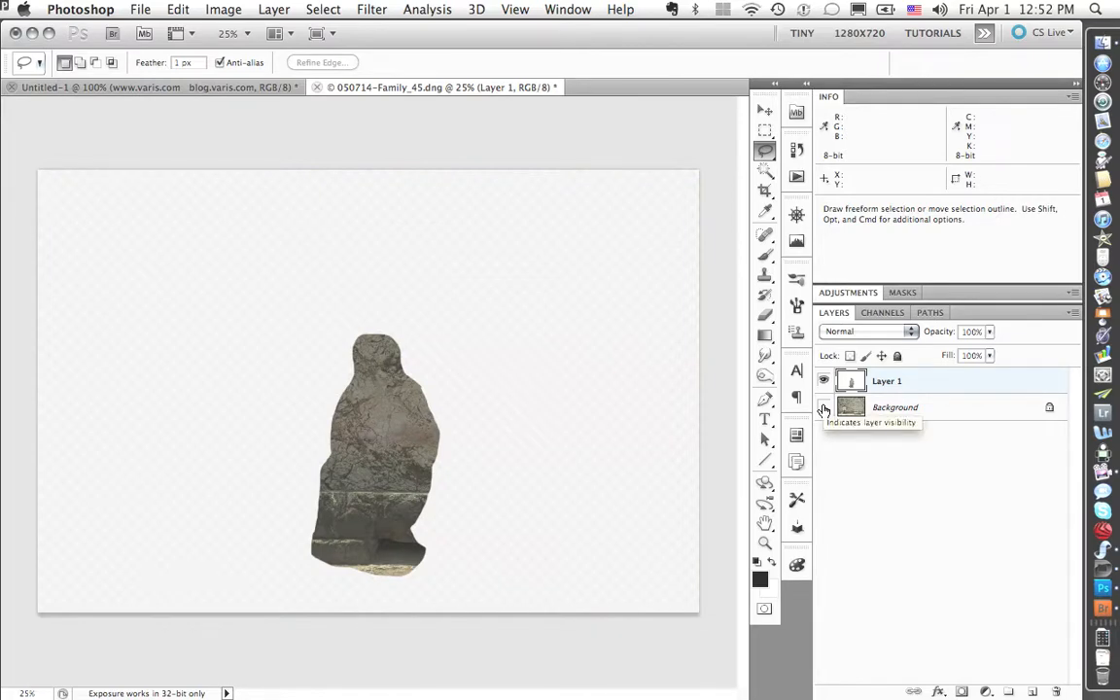
click(823, 408)
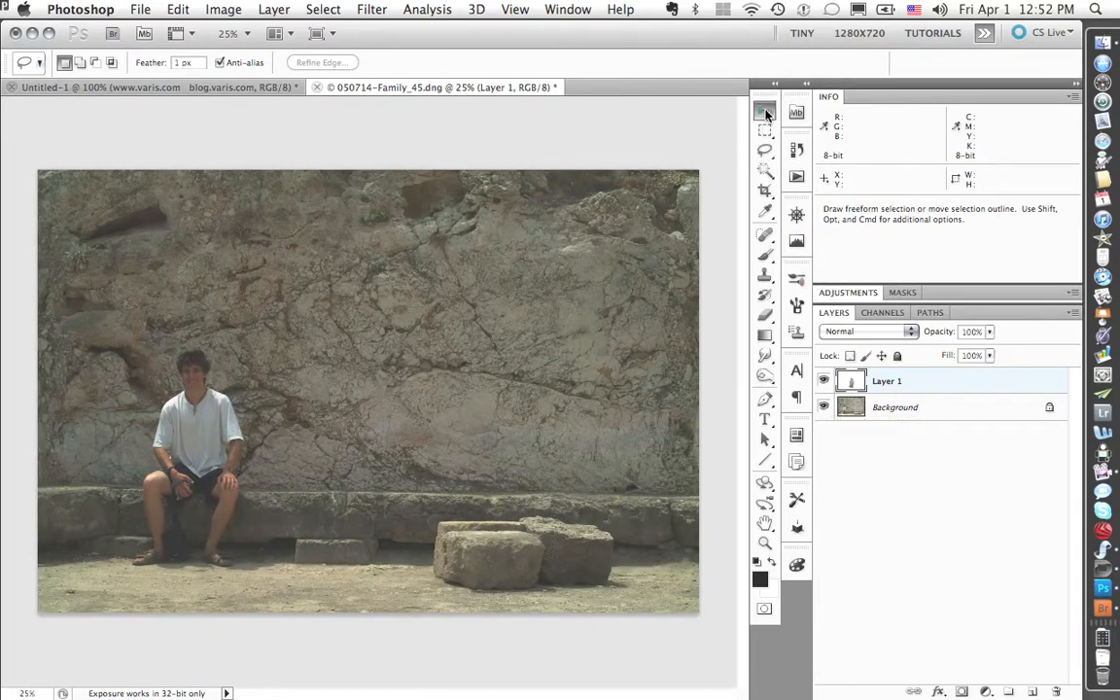
click(765, 111)
drag(408, 472, 207, 452)
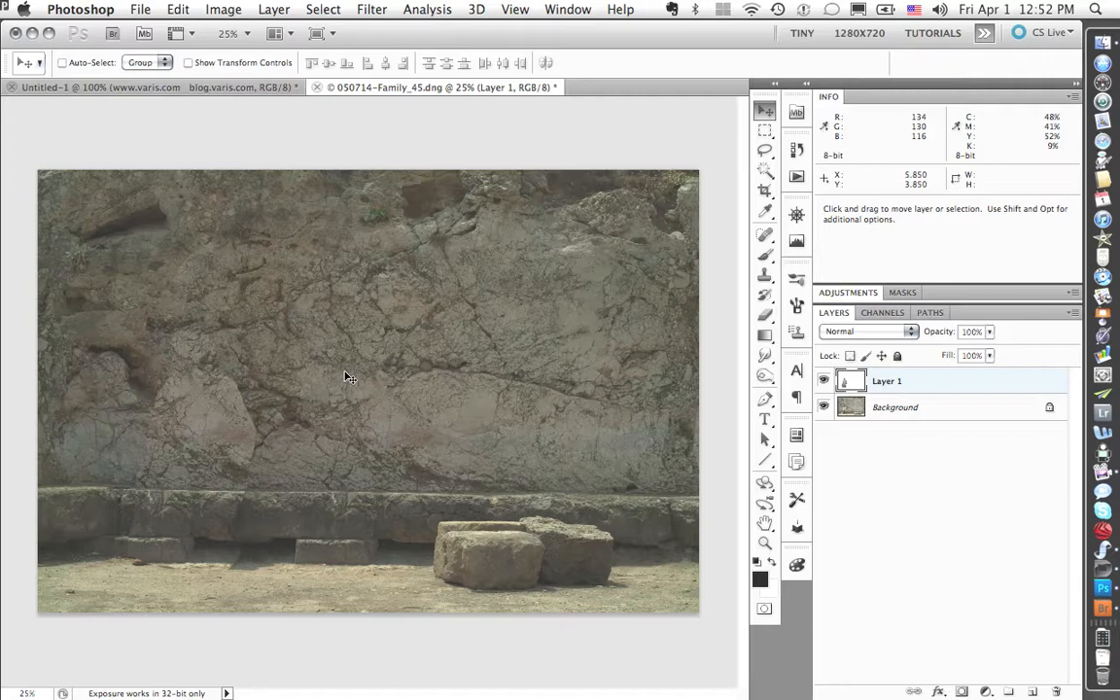
Close 050714-Family_45.dng without saving and open Varis_100214_0535.tif from the CS5-PalmSprings folder
click(317, 88)
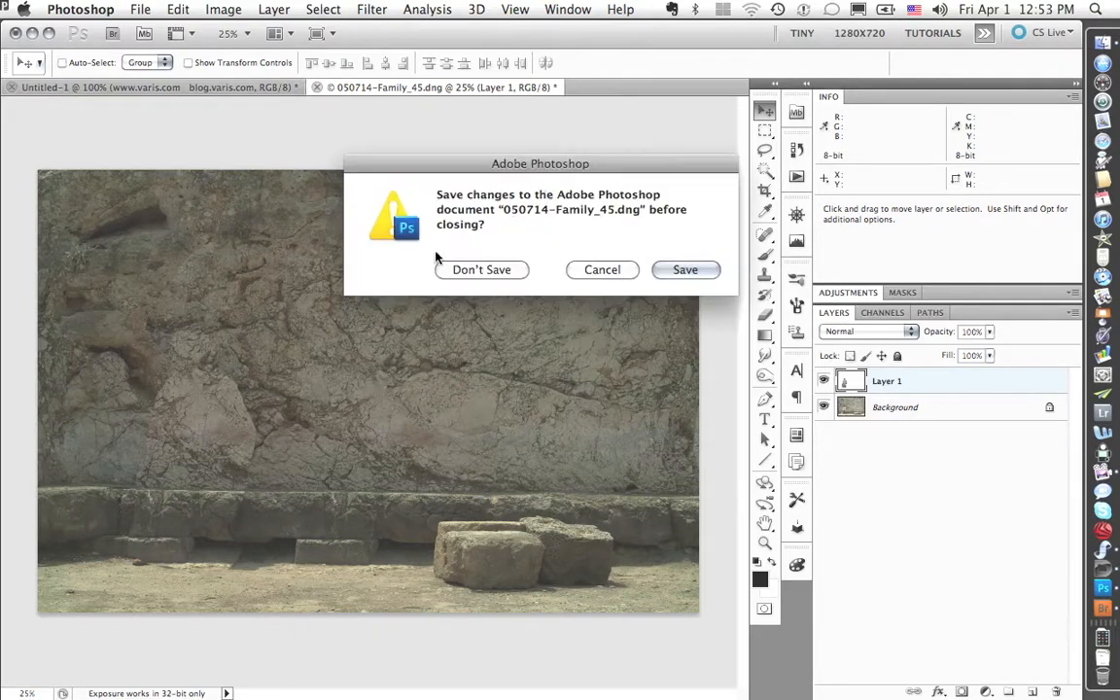
click(499, 276)
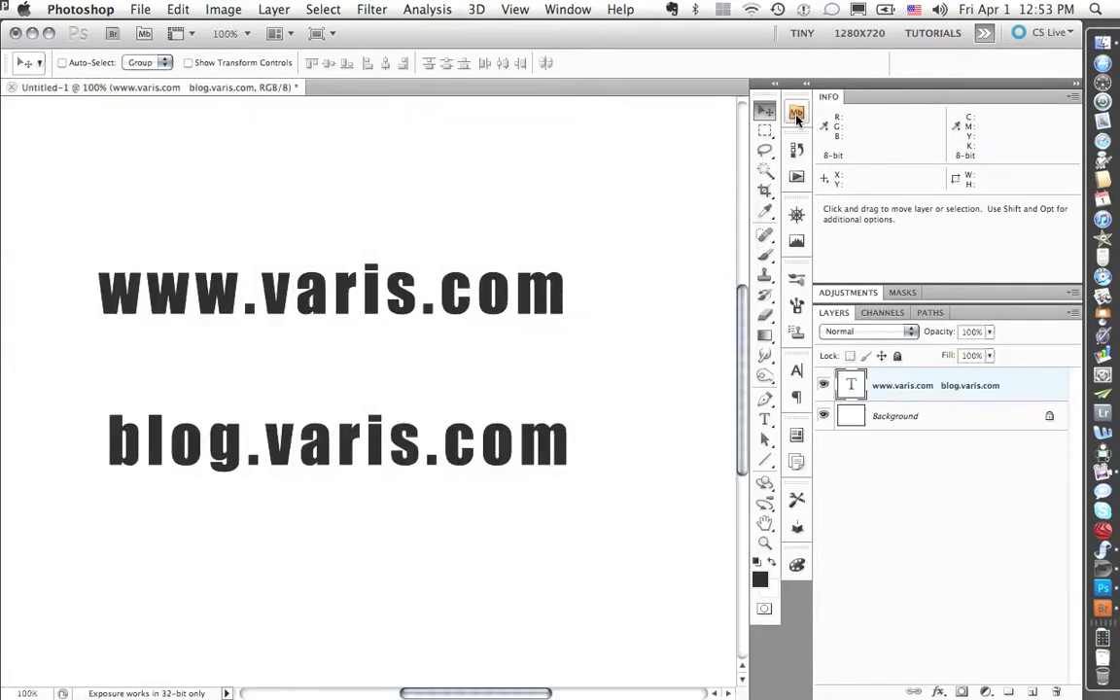
click(796, 112)
drag(771, 371, 757, 536)
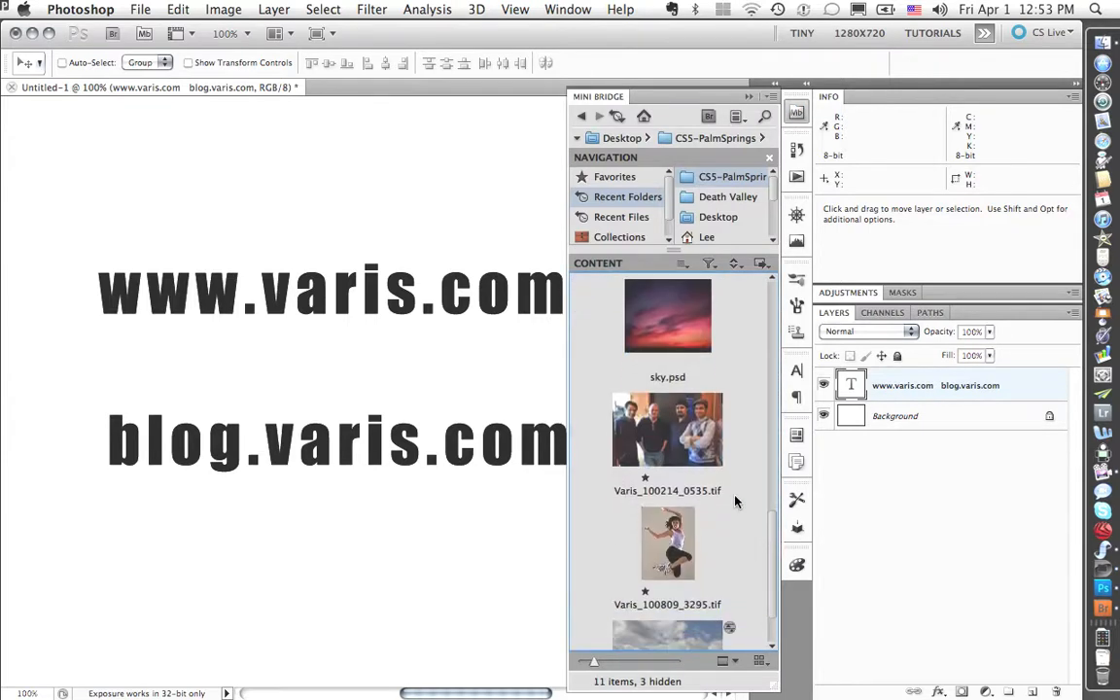
click(666, 437)
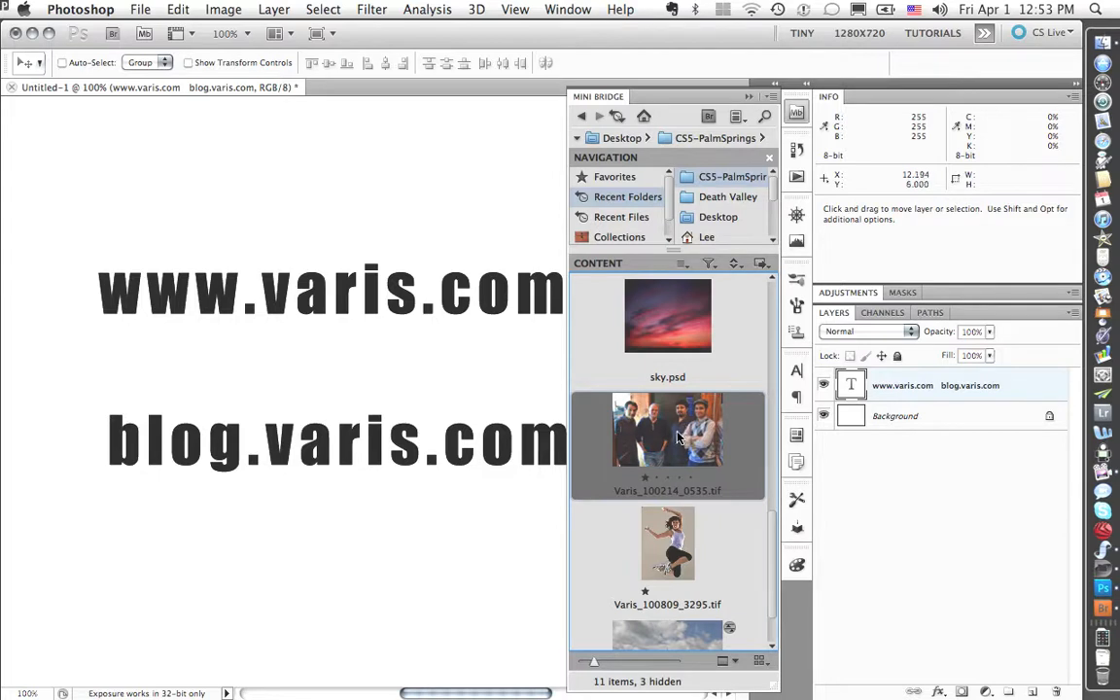
right_click(678, 437)
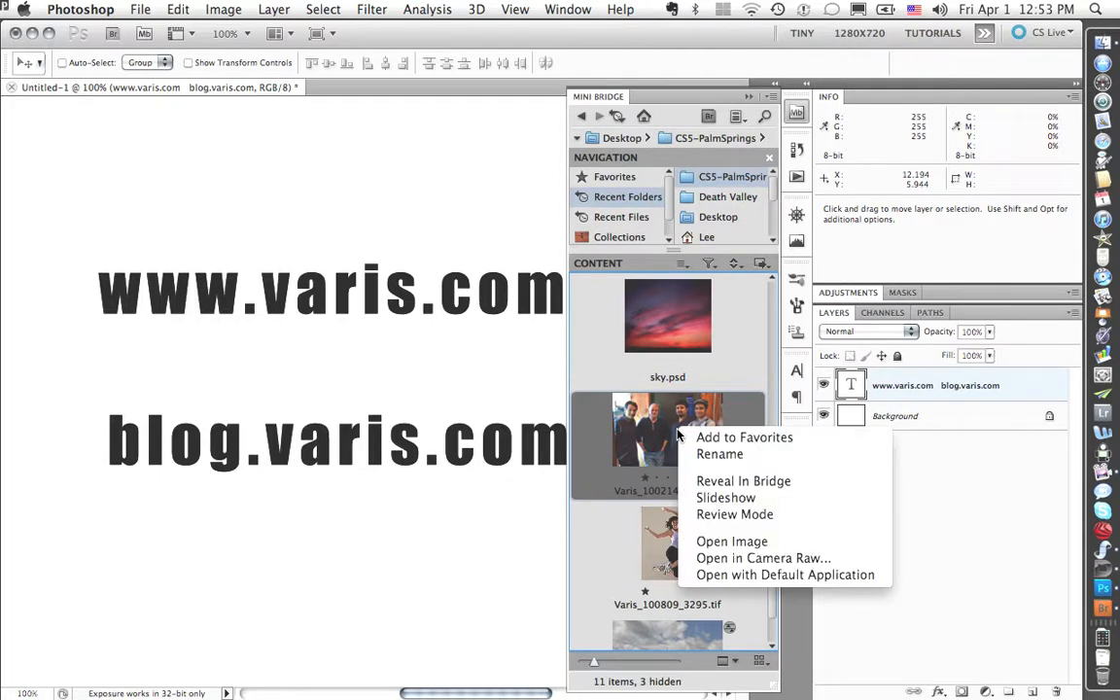
click(739, 541)
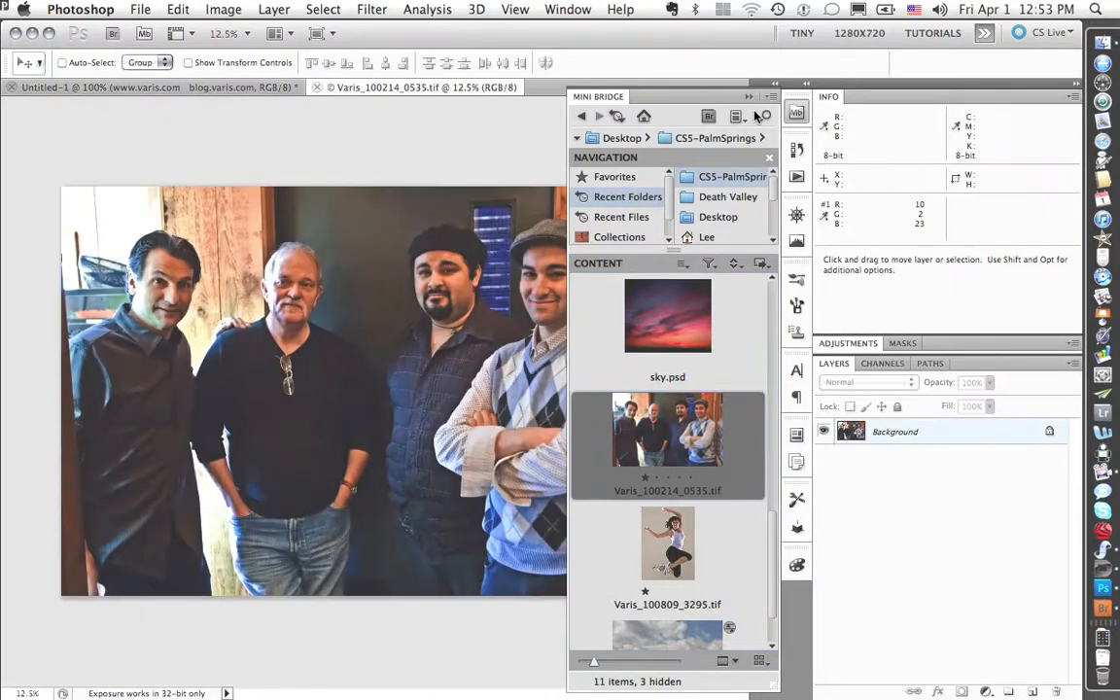
click(749, 98)
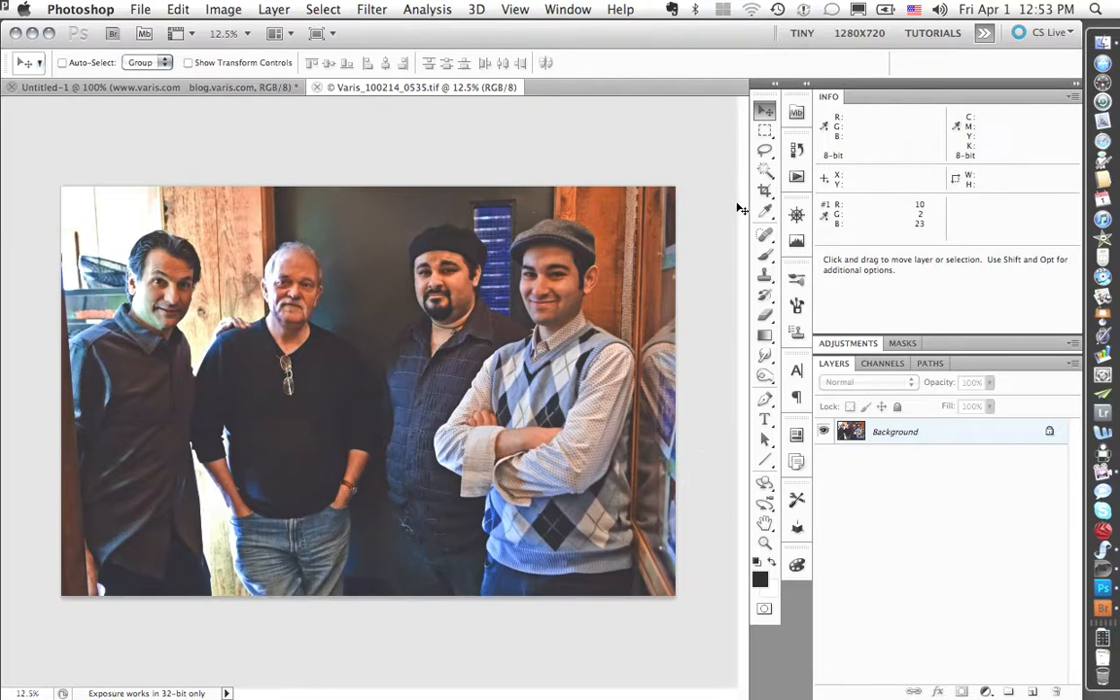
Select the leftmost man's head, shirt and trousers with the Quick Selection tool
mouse_move(763, 183)
mouse_down()
mouse_move(768, 169)
mouse_move(789, 170)
mouse_up()
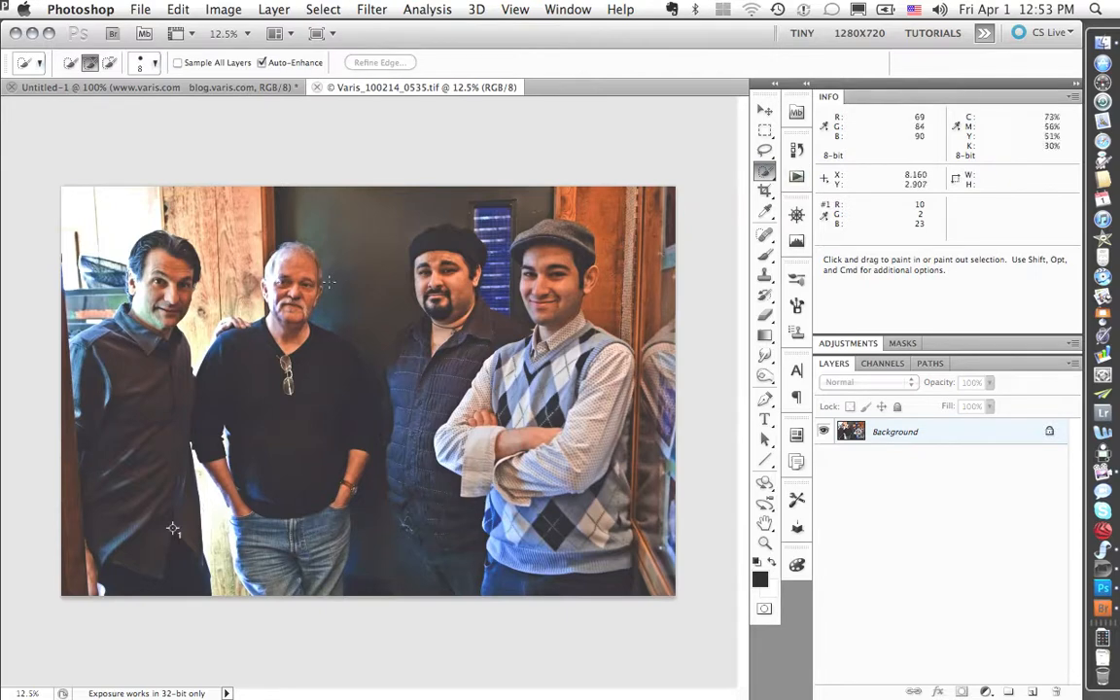
key(super+space)
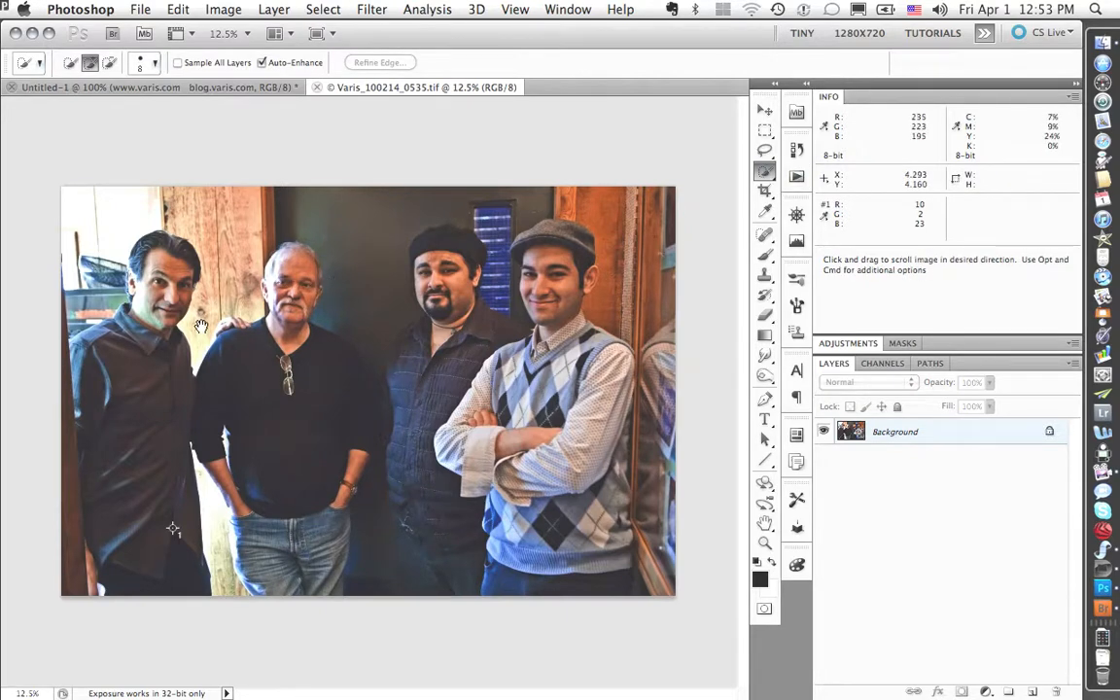
click(159, 352)
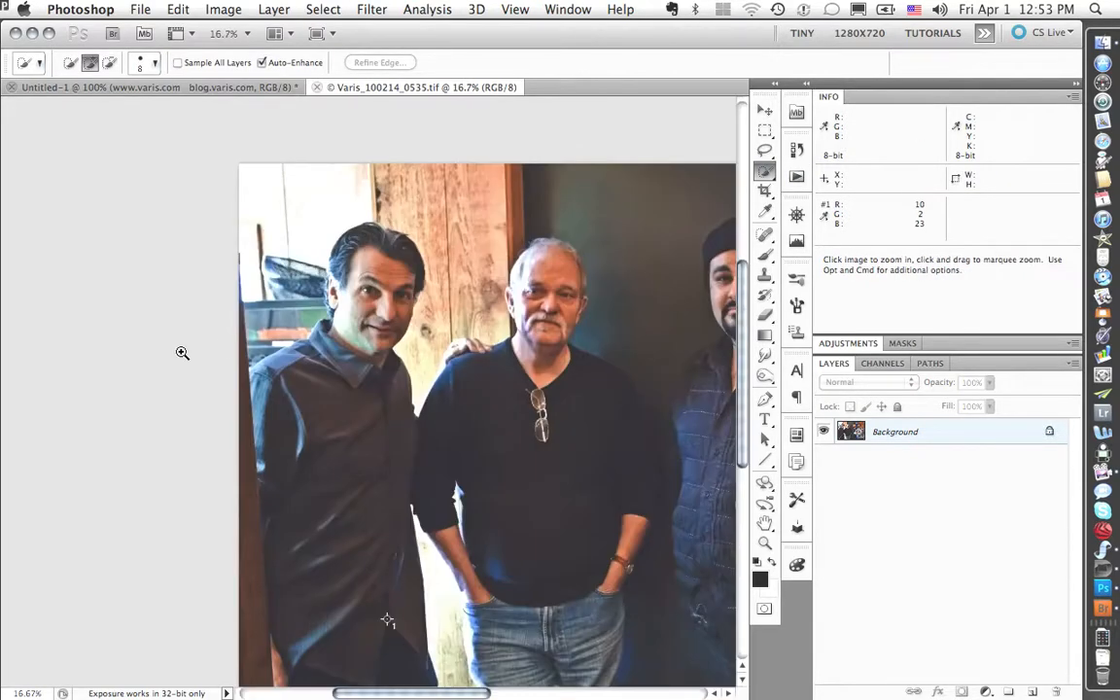
click(309, 395)
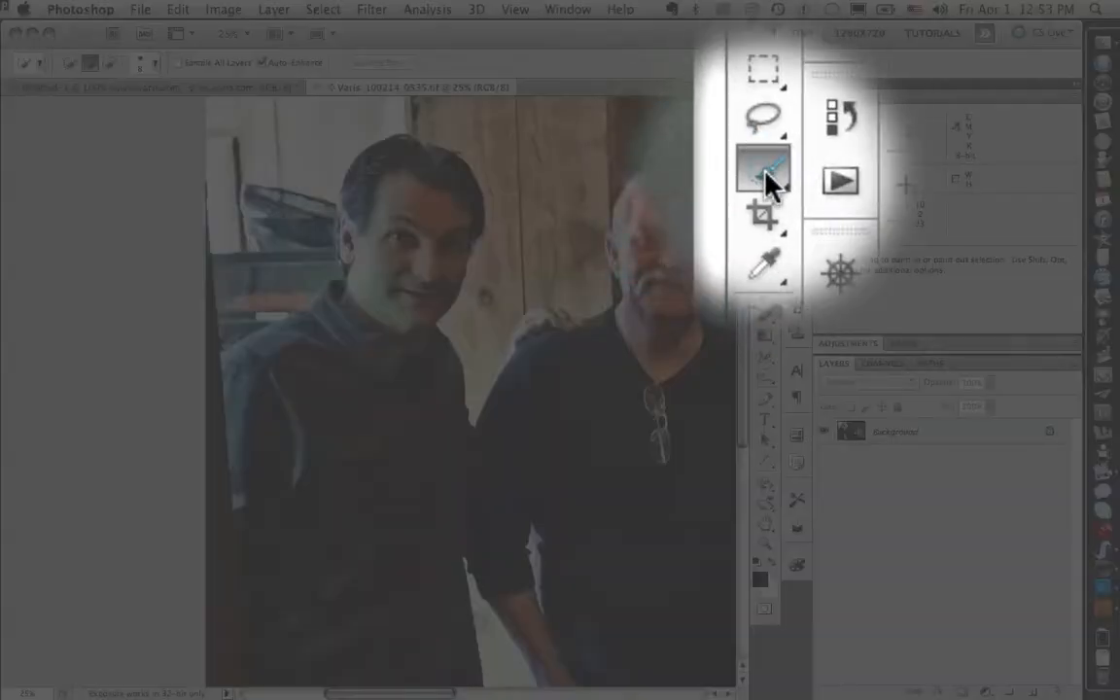
click(765, 171)
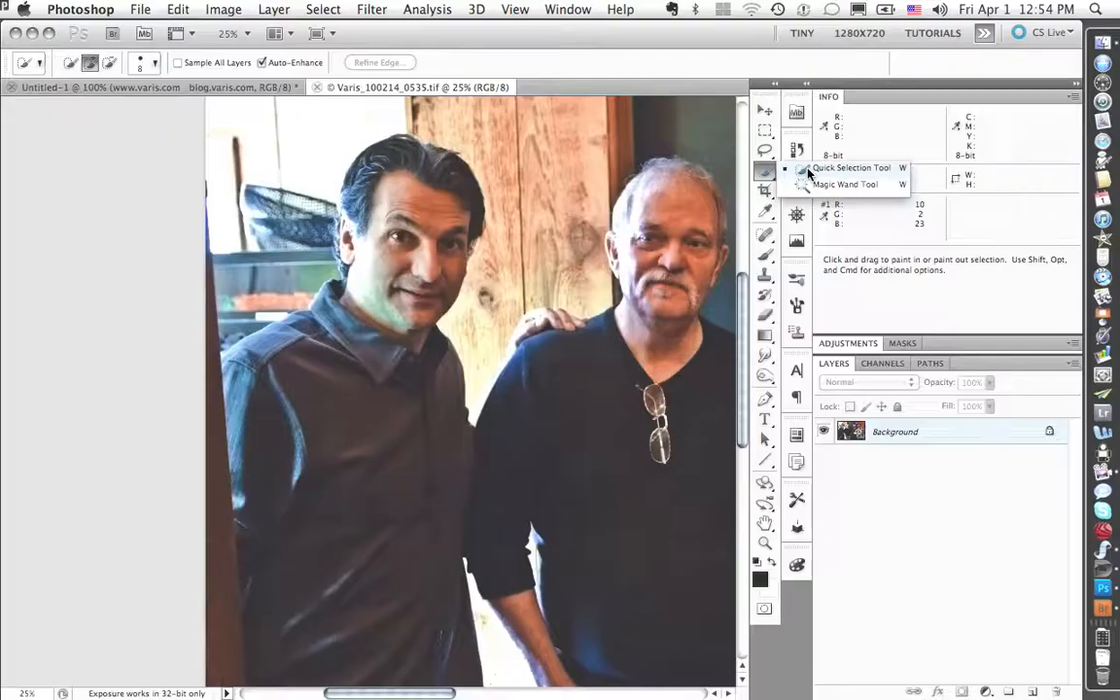
click(806, 171)
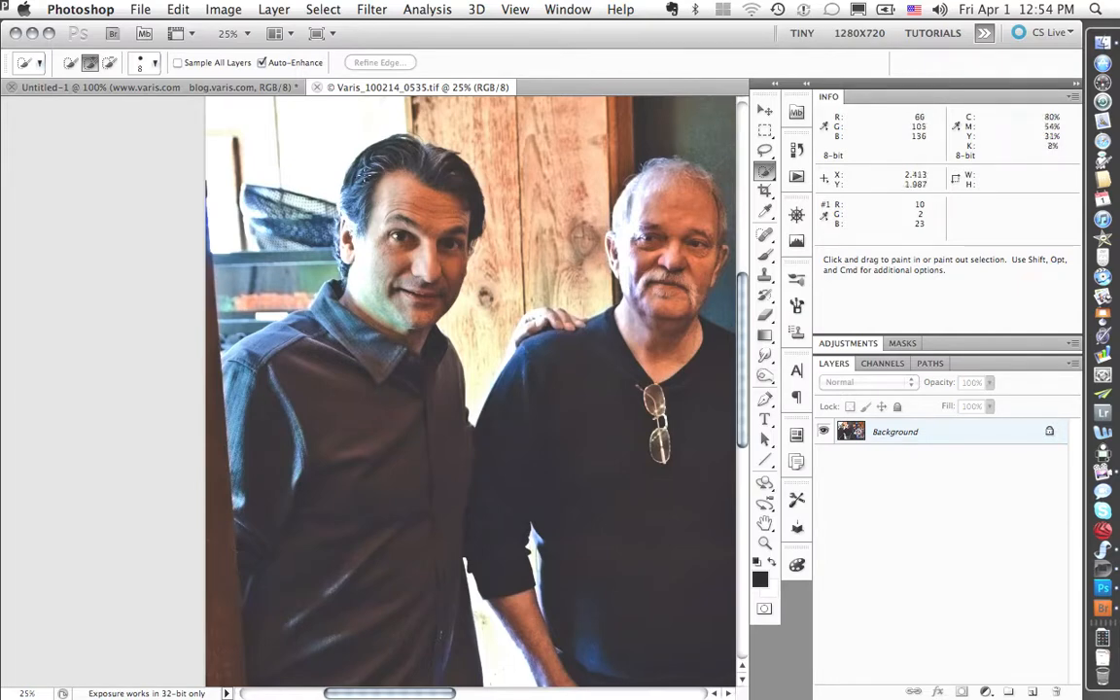
mouse_move(364, 176)
mouse_down()
mouse_move(391, 150)
mouse_move(369, 136)
mouse_move(404, 131)
mouse_move(465, 214)
mouse_move(375, 207)
mouse_move(332, 278)
mouse_move(342, 293)
mouse_move(428, 323)
mouse_move(432, 358)
mouse_move(395, 361)
mouse_move(431, 505)
mouse_move(440, 661)
mouse_up()
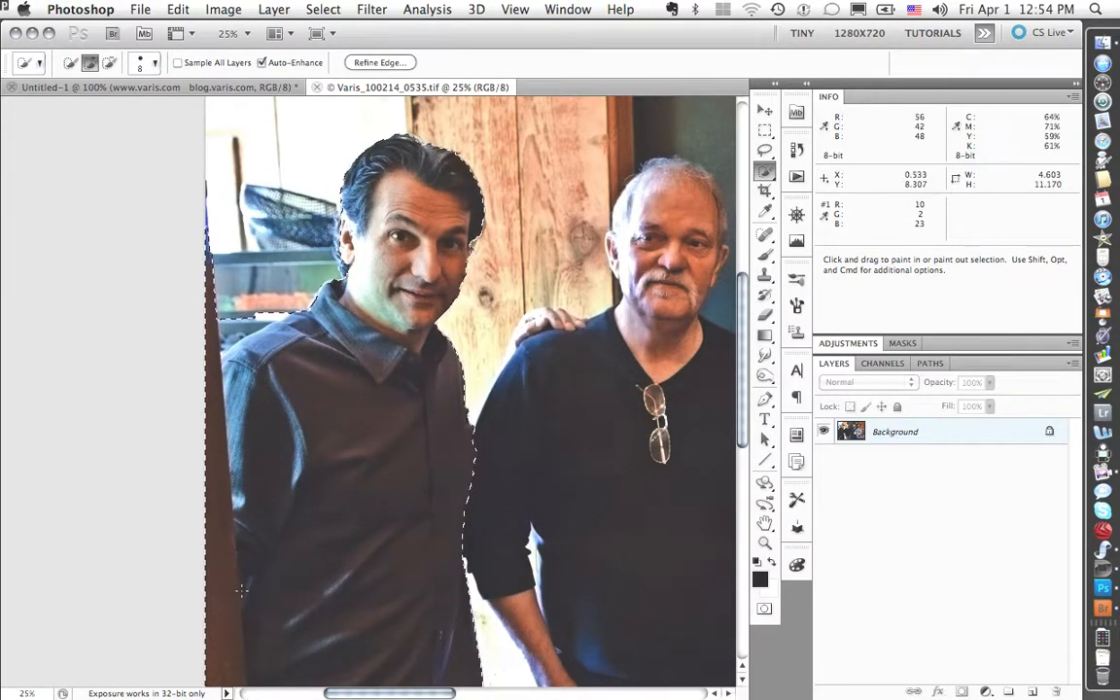
Subtract the dark wooden post beside the leftmost man from the selection, and add his hand on his neighbour's shoulder
key(space)
drag(279, 570, 323, 356)
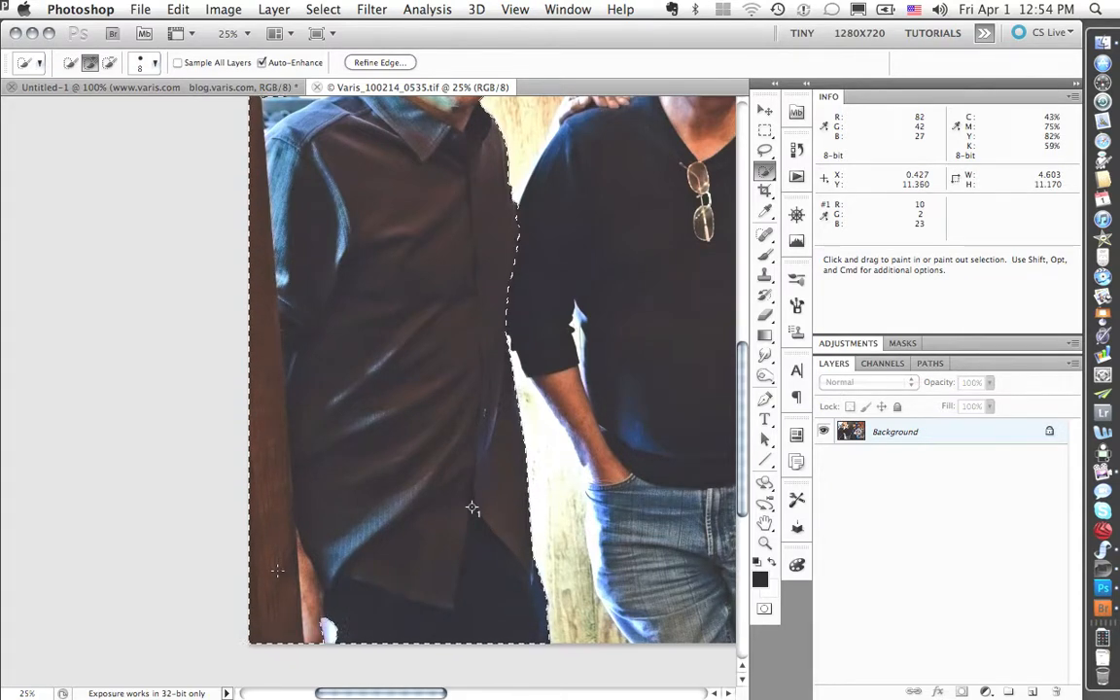
key(alt)
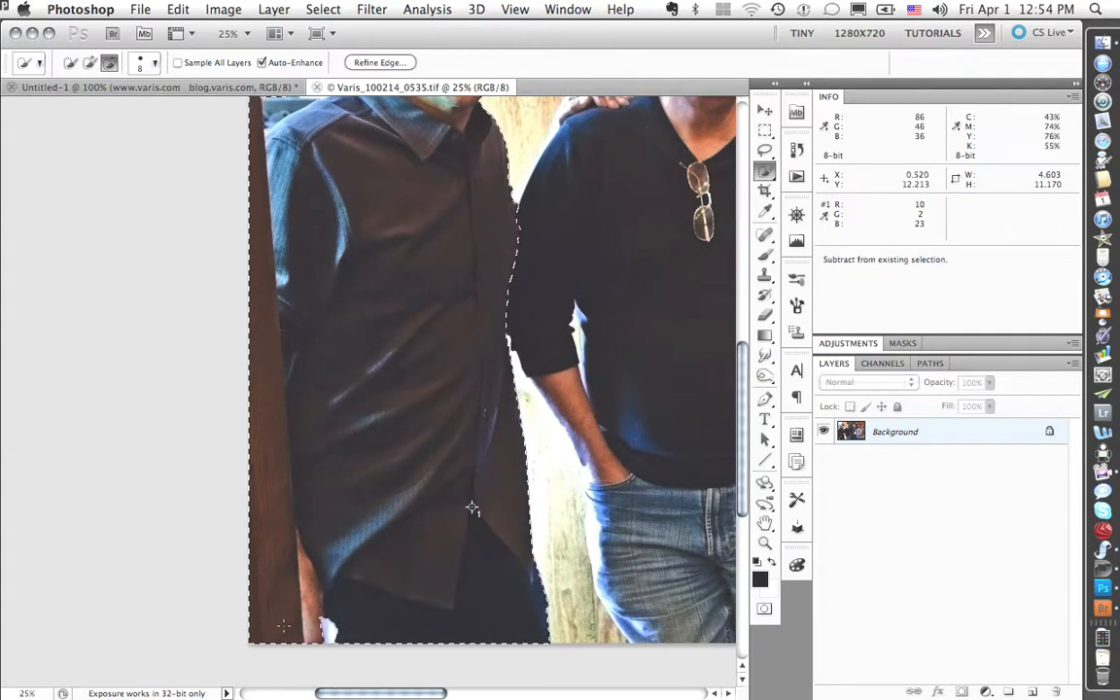
mouse_move(280, 608)
mouse_down()
mouse_move(255, 513)
mouse_move(275, 458)
mouse_move(258, 300)
mouse_up()
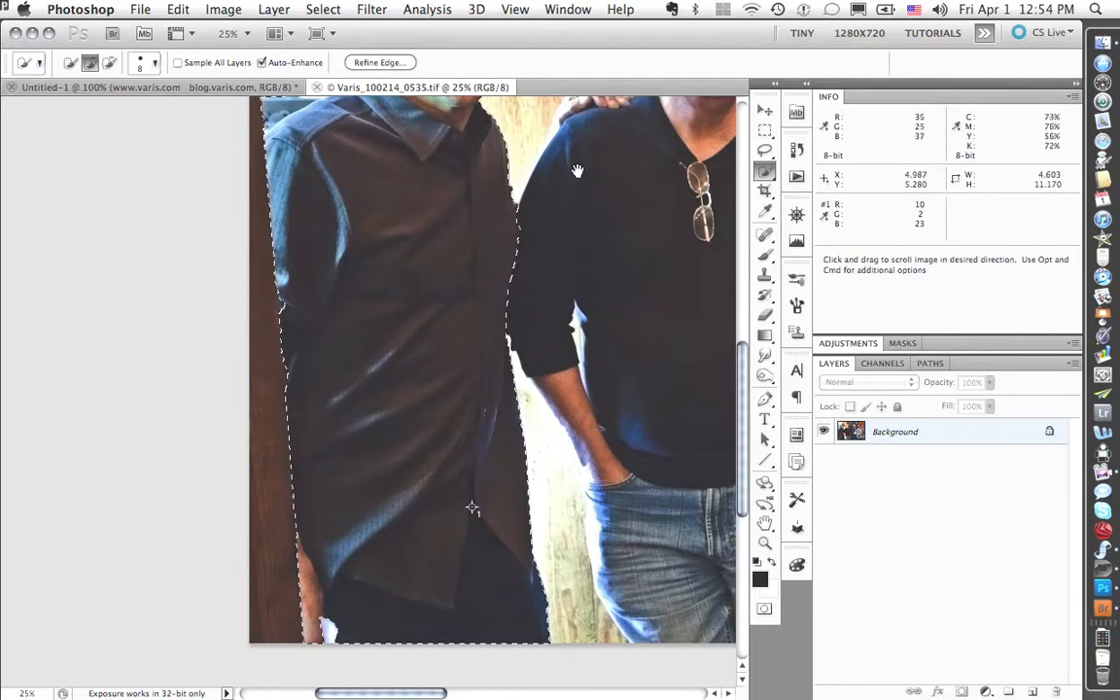
drag(601, 106, 522, 271)
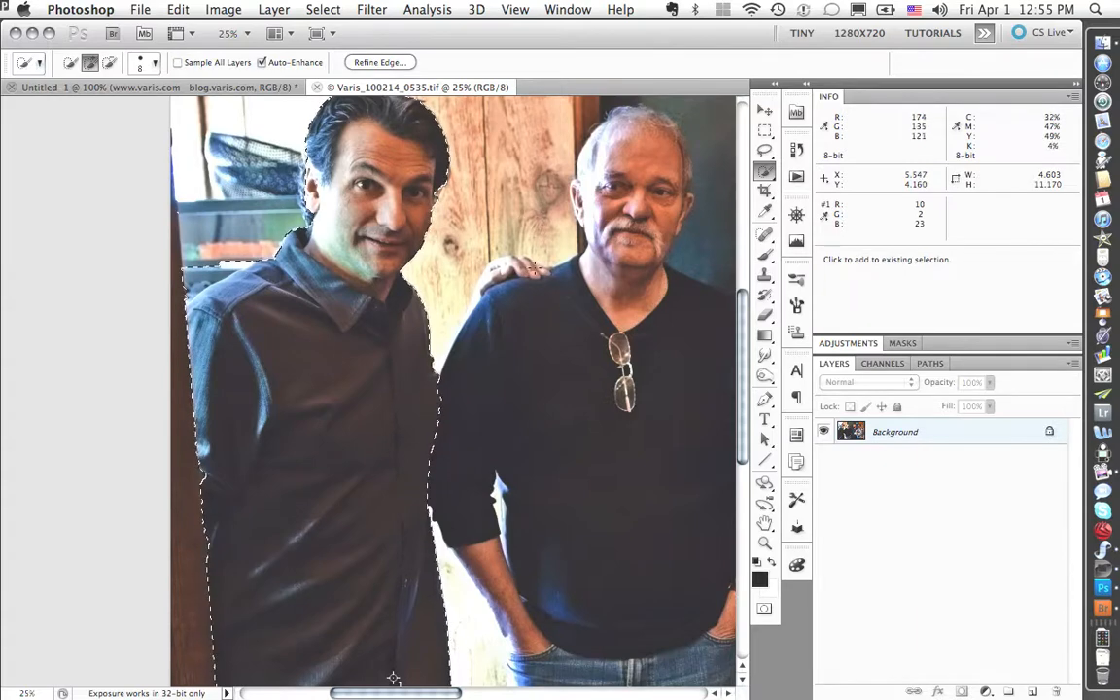
mouse_move(534, 270)
mouse_down()
mouse_move(482, 289)
mouse_move(514, 262)
mouse_move(484, 282)
mouse_move(504, 262)
mouse_move(473, 307)
mouse_up()
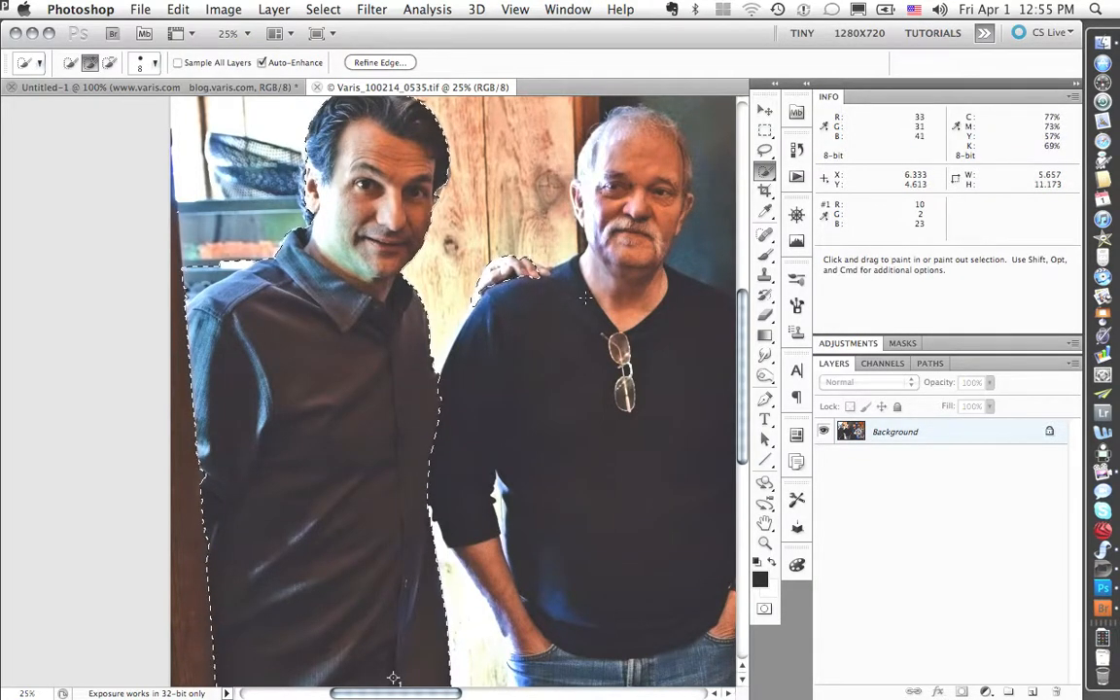
Try a Content-Aware fill of the selected man in Normal mode at 100% opacity, and undo it
key(super+minus)
key(super+minus)
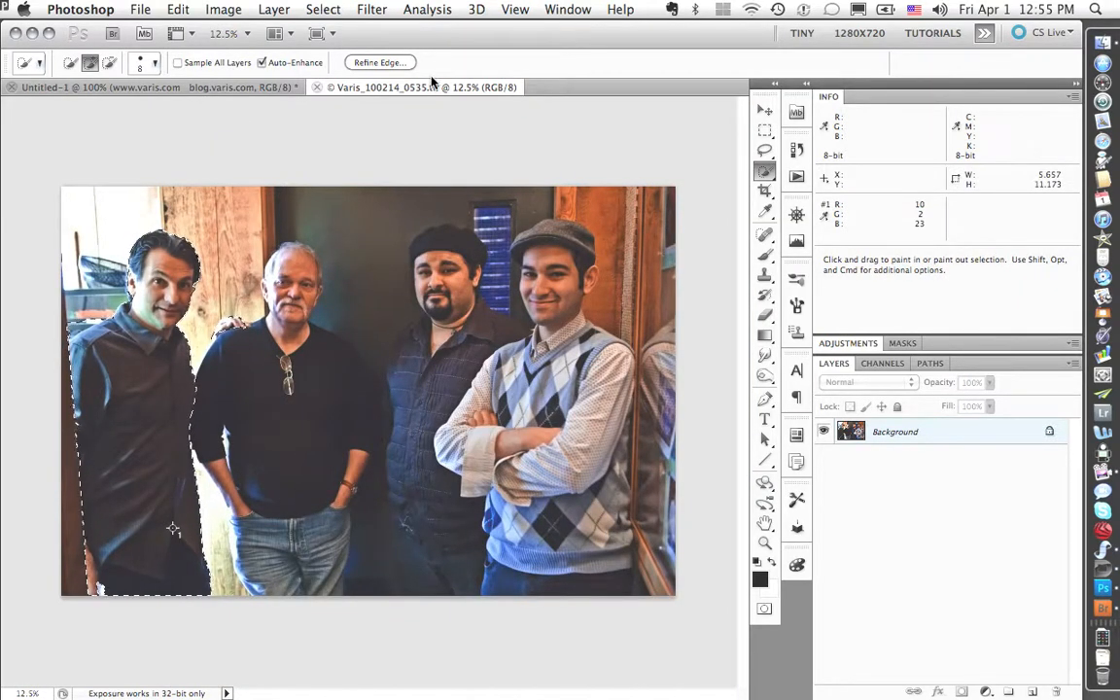
click(177, 10)
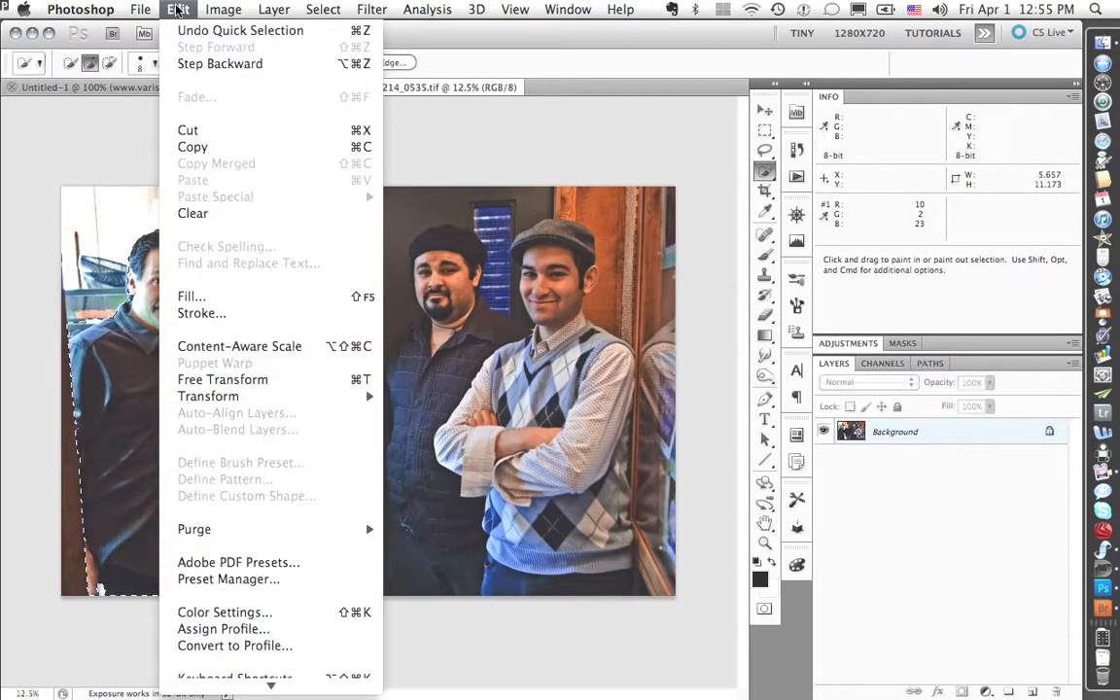
click(201, 296)
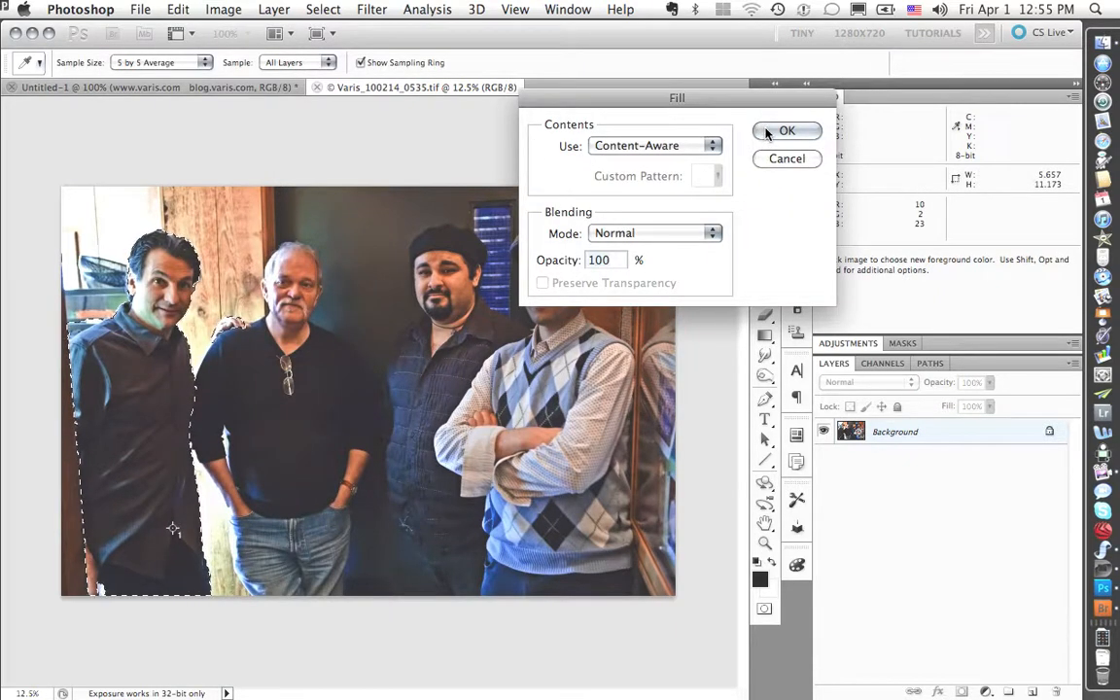
click(759, 132)
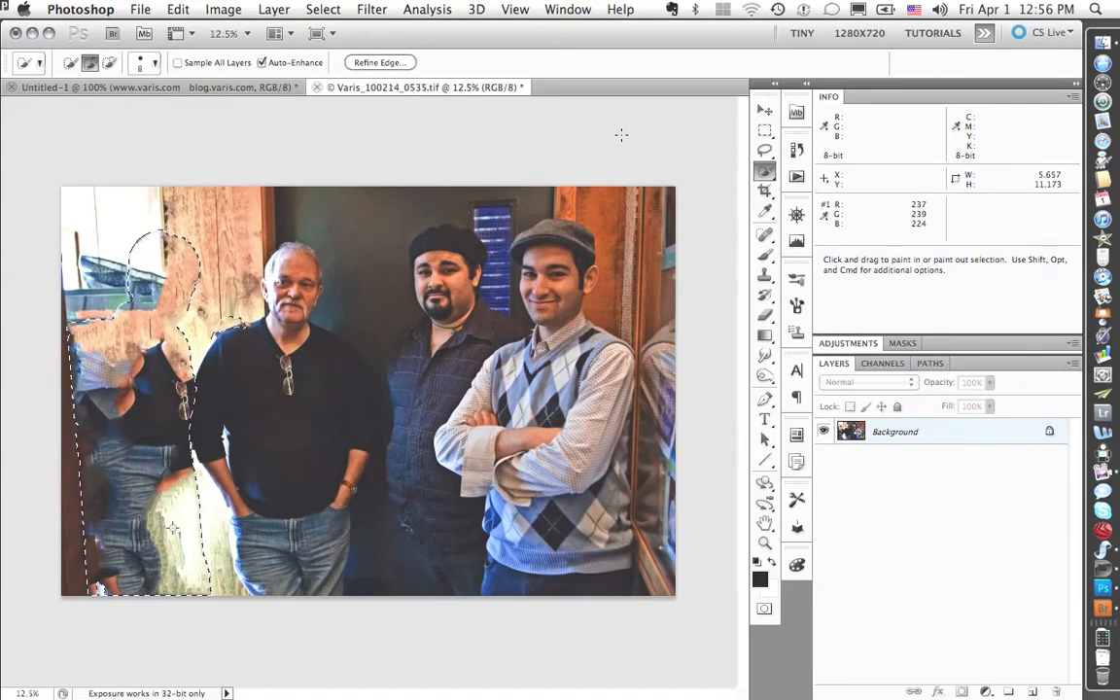
key(super+z)
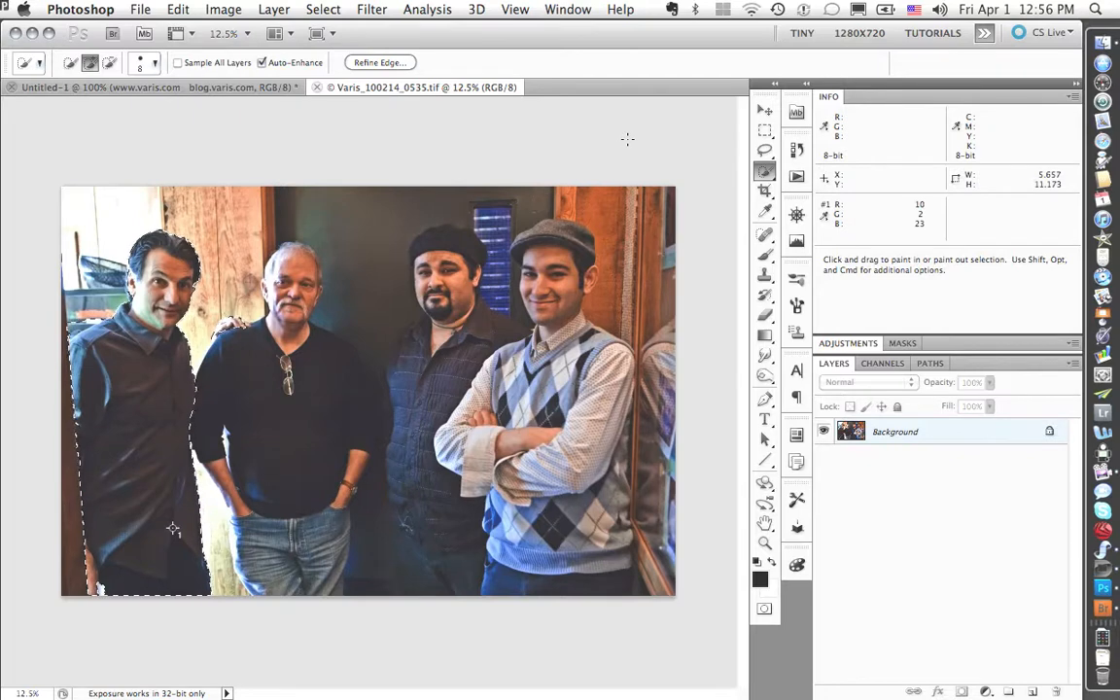
Save the selection of the leftmost man as a new channel in Varis_100214_0535.tif, and deselect
click(323, 9)
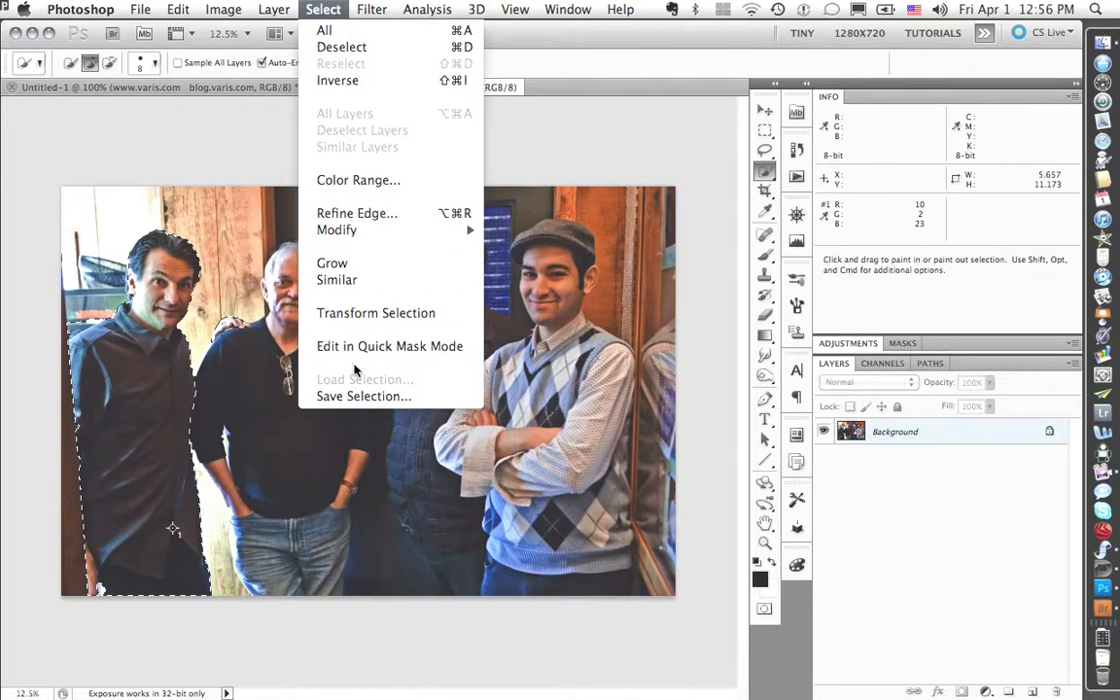
click(362, 396)
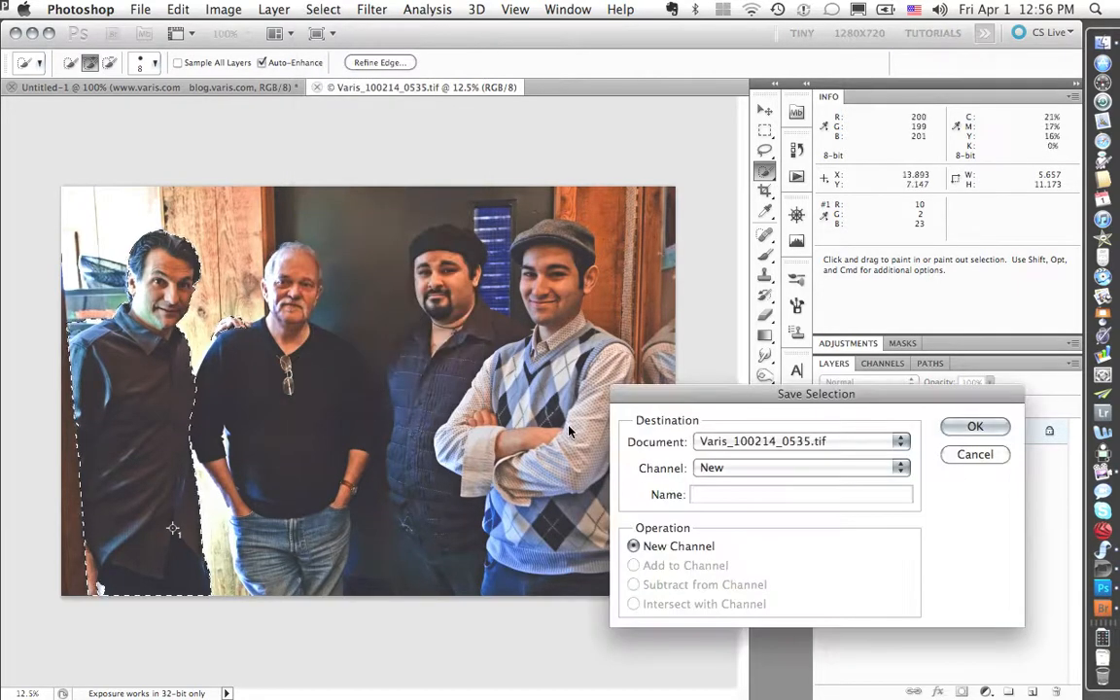
click(968, 428)
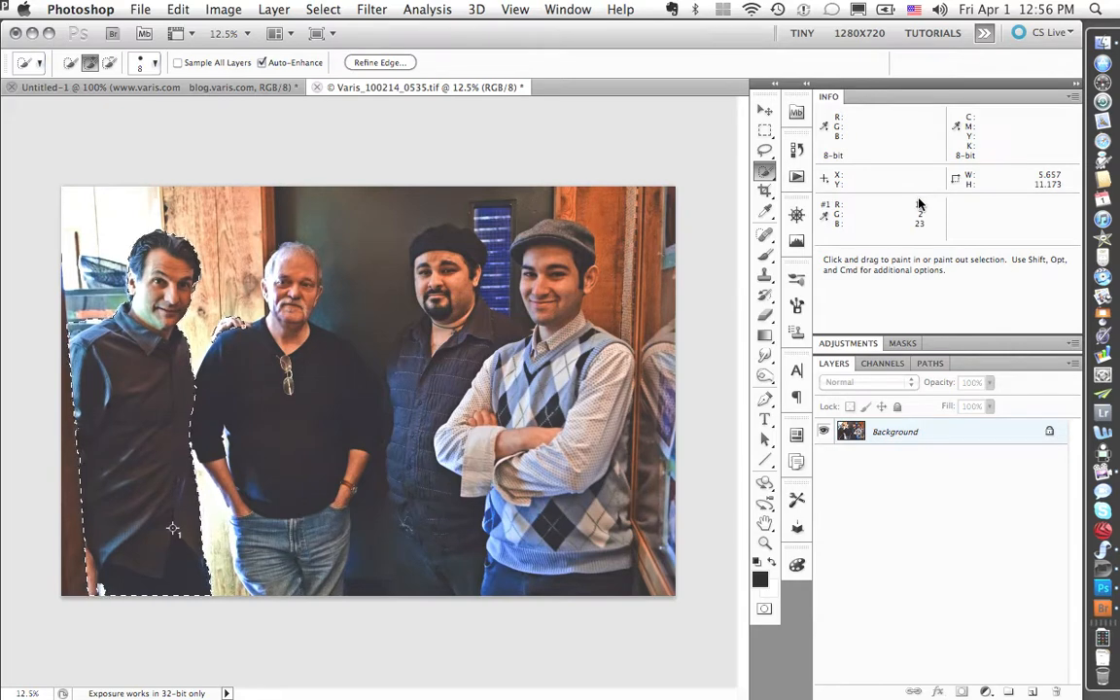
key(super+d)
Copy a full-height rectangular strip about 6.13 wide around the leftmost man to a new layer, and hide the Background layer
click(765, 131)
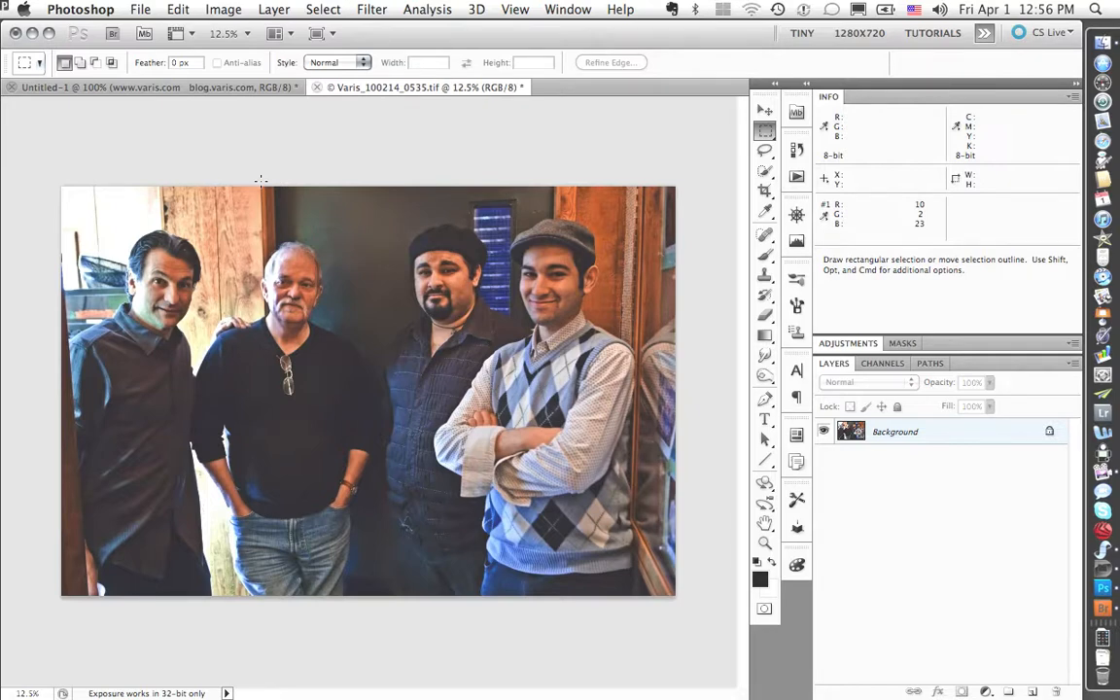
drag(261, 179, 44, 622)
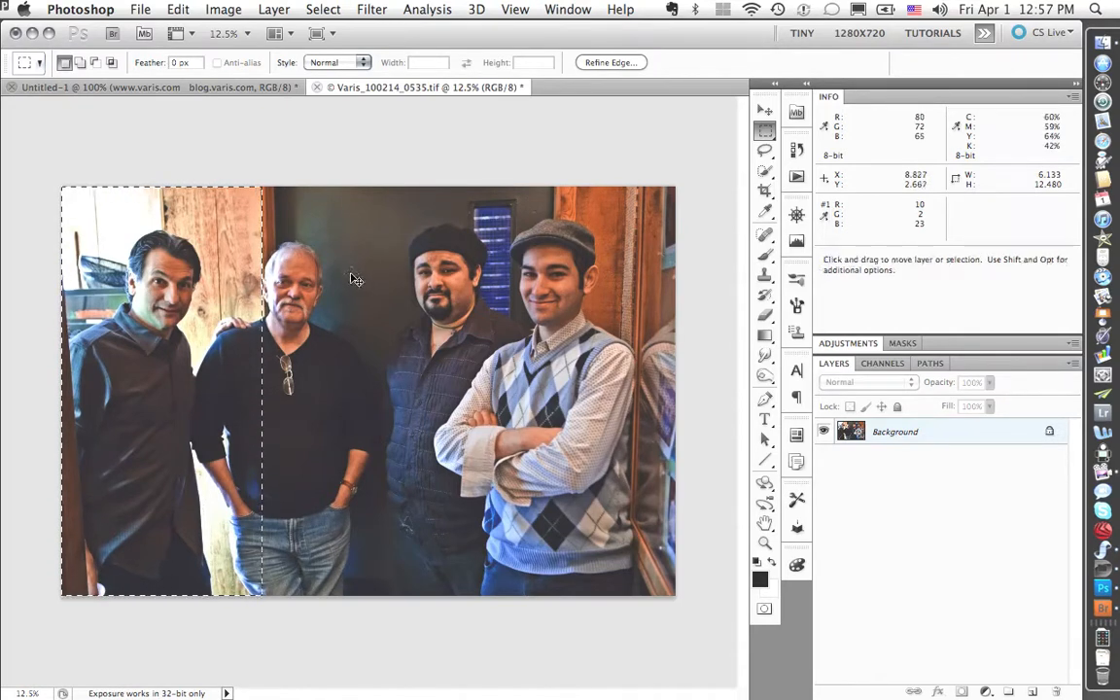
key(super+j)
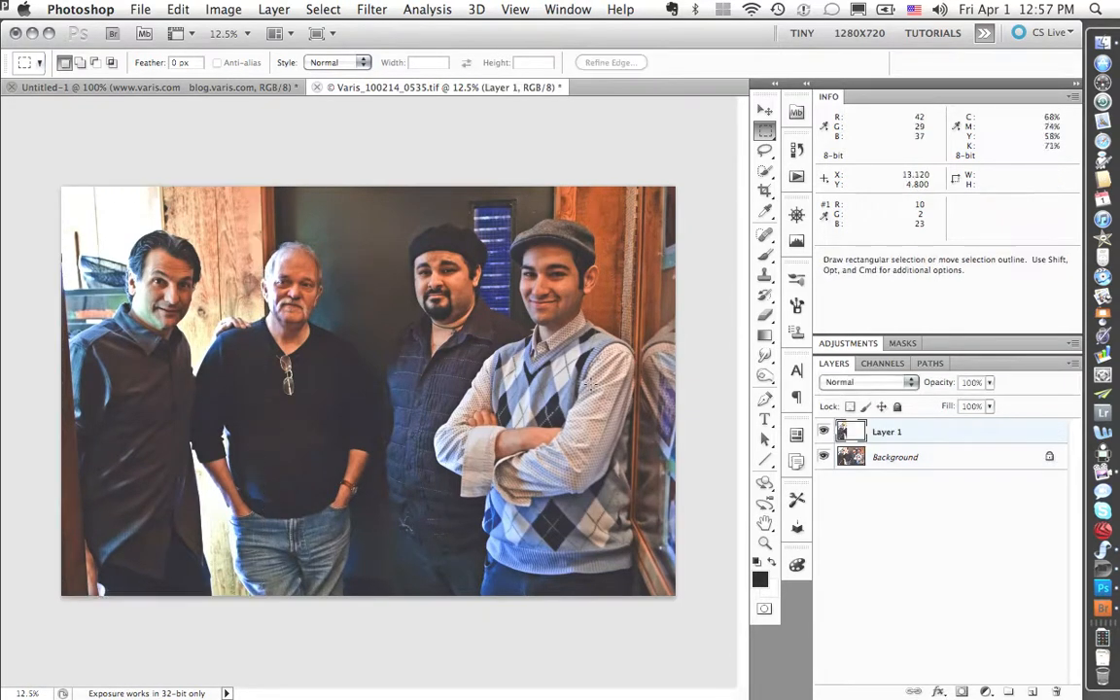
click(823, 457)
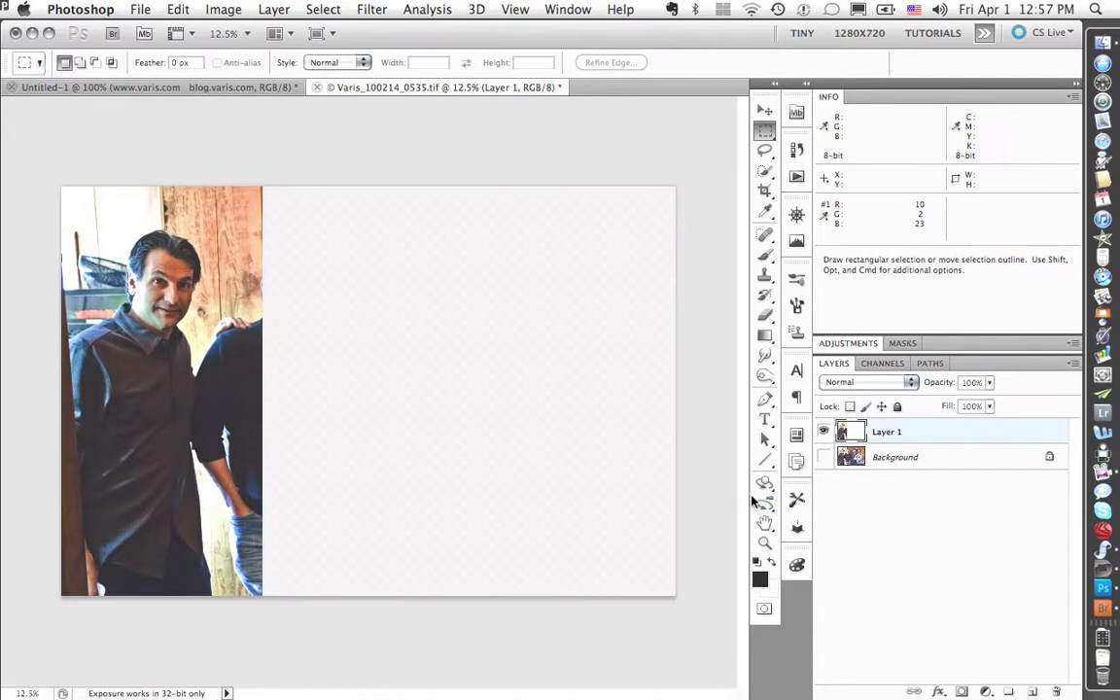
Quick-select the second man's partial torso, arm and jeans on Layer 1, and delete them
key(super+equal)
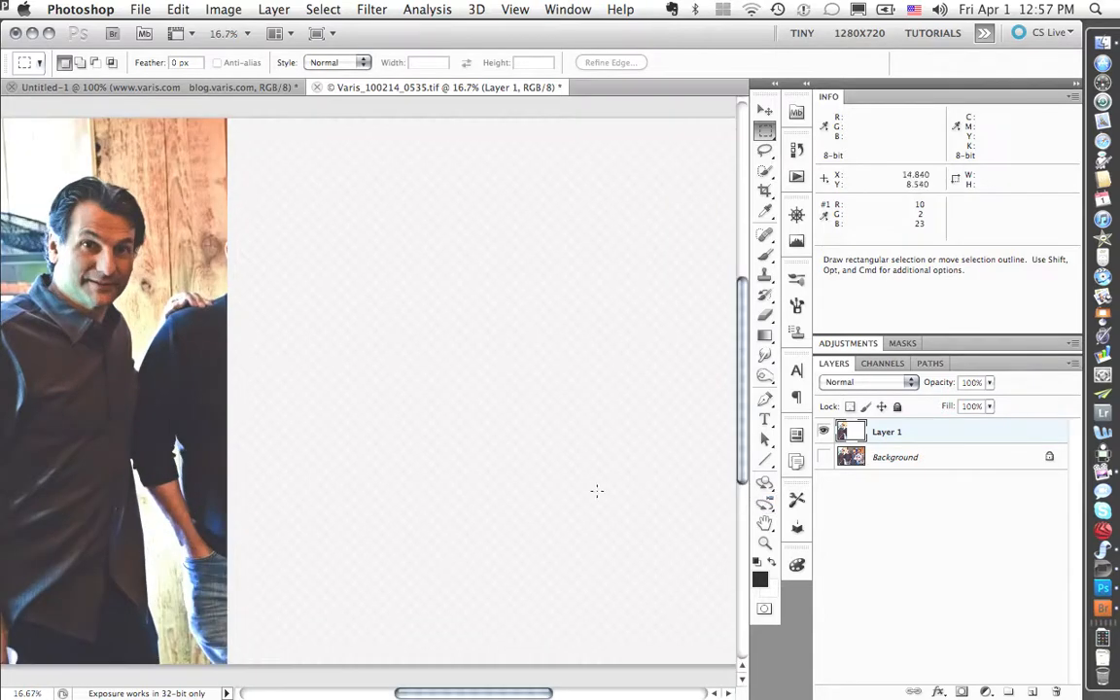
key(space)
drag(380, 464, 512, 460)
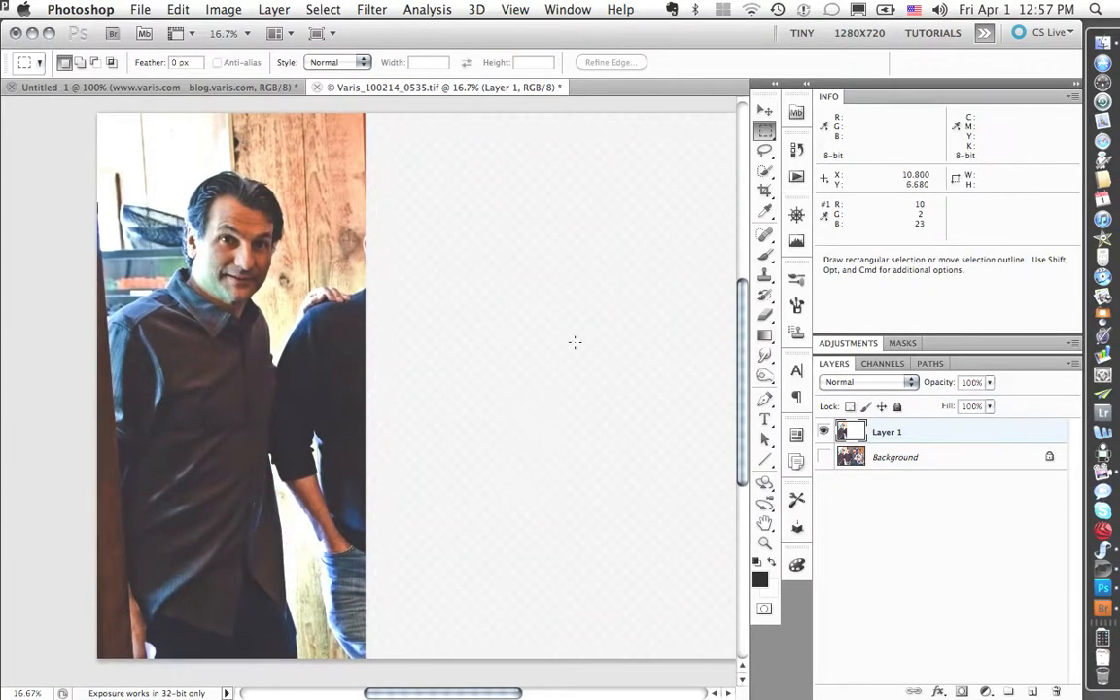
scroll(574, 341, right, 1)
click(765, 171)
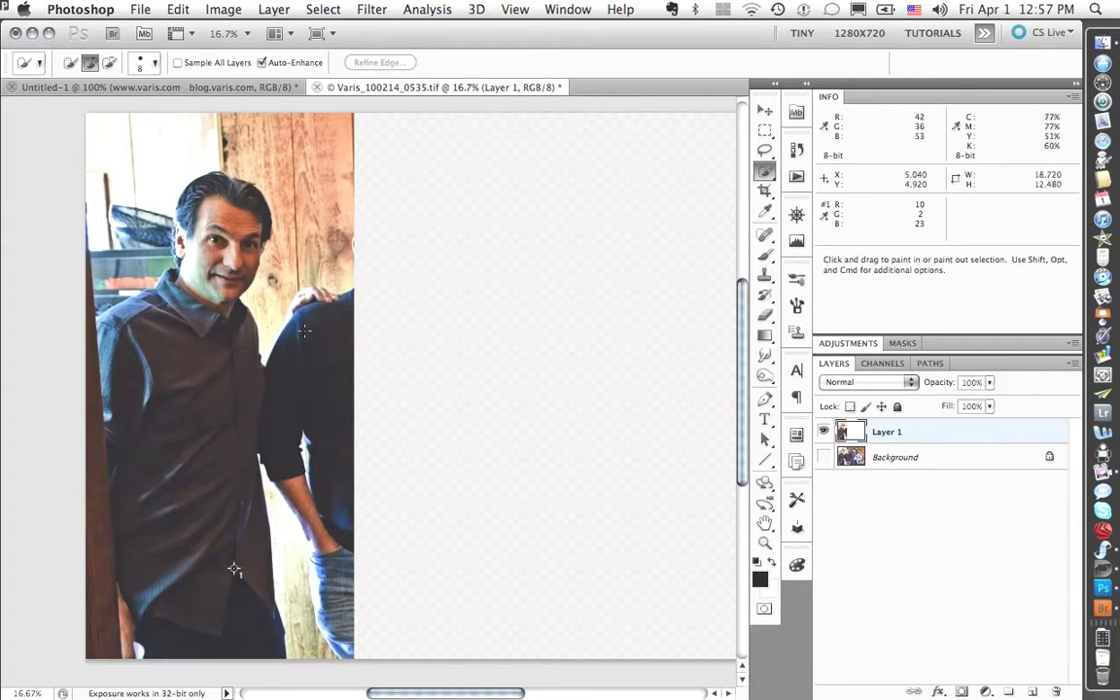
mouse_move(292, 272)
mouse_down()
mouse_move(277, 302)
mouse_move(291, 386)
mouse_up()
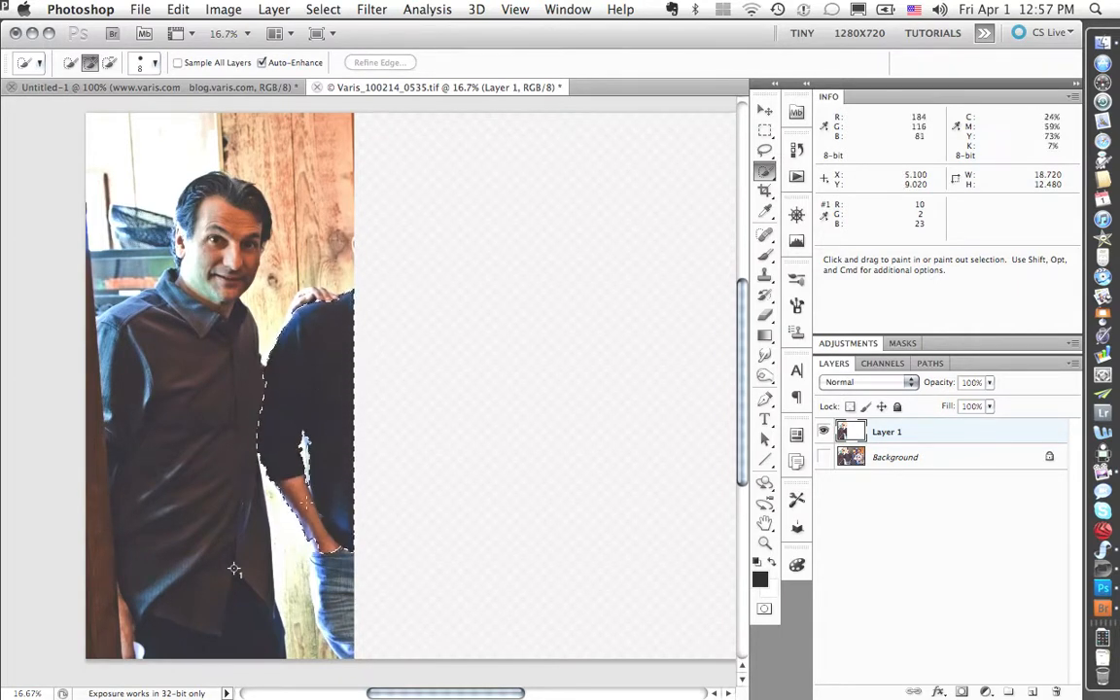
mouse_move(306, 500)
mouse_down()
mouse_move(326, 618)
mouse_move(351, 658)
mouse_up()
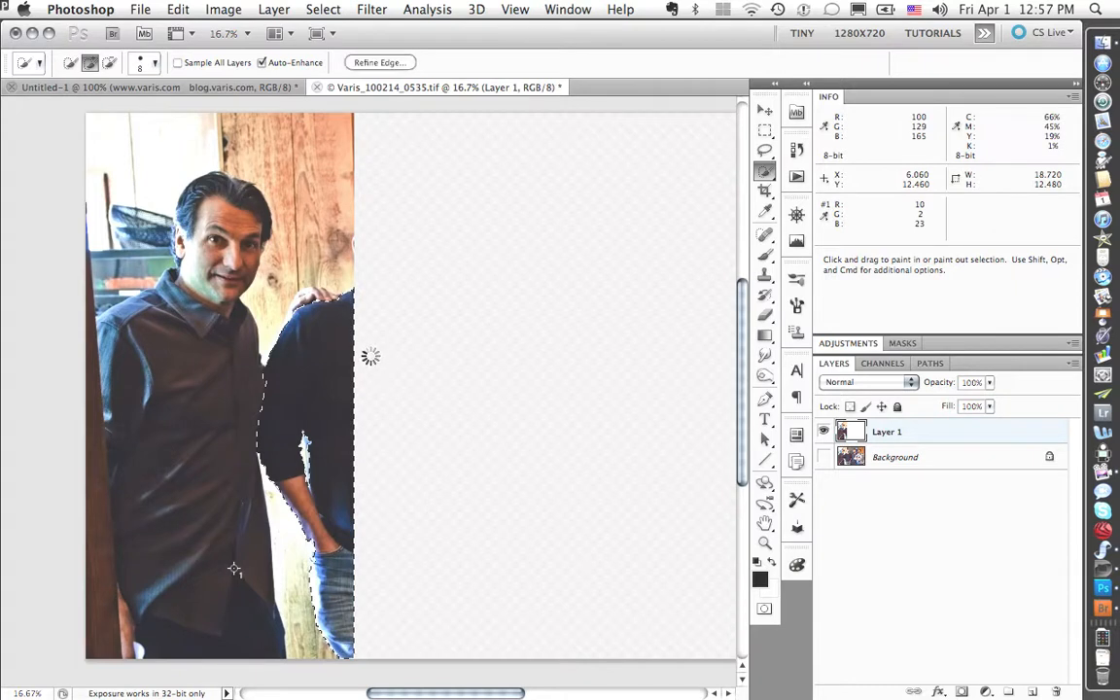
key(Delete)
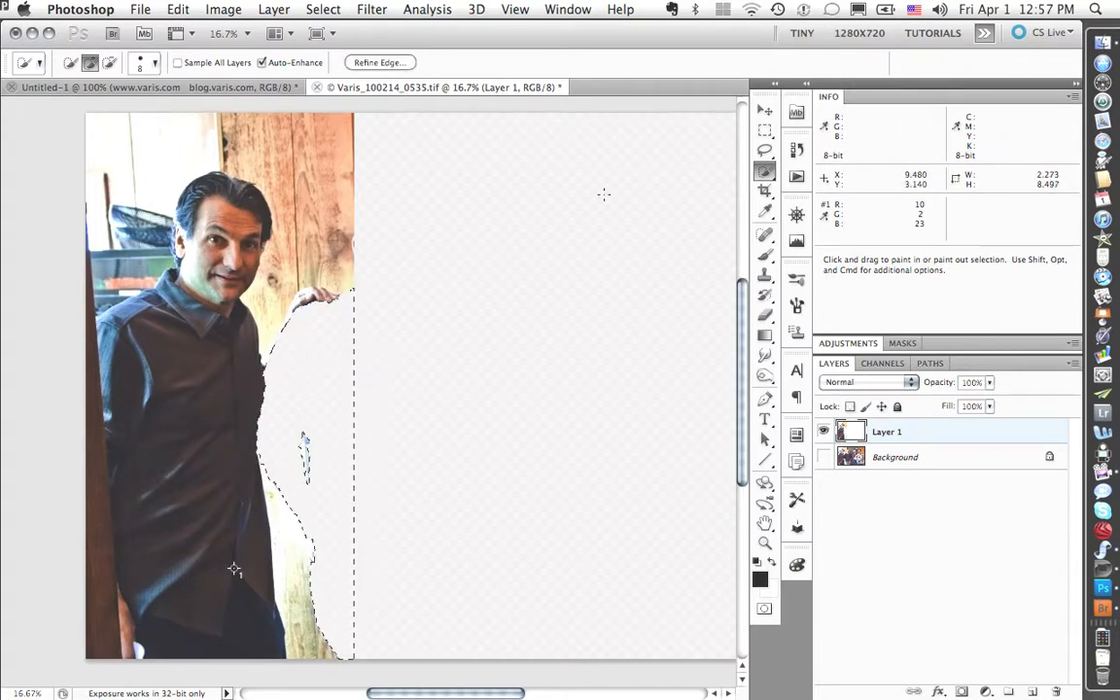
Lasso the leftover sliver where the second man's arm was, delete it from Layer 1, and deselect
click(765, 150)
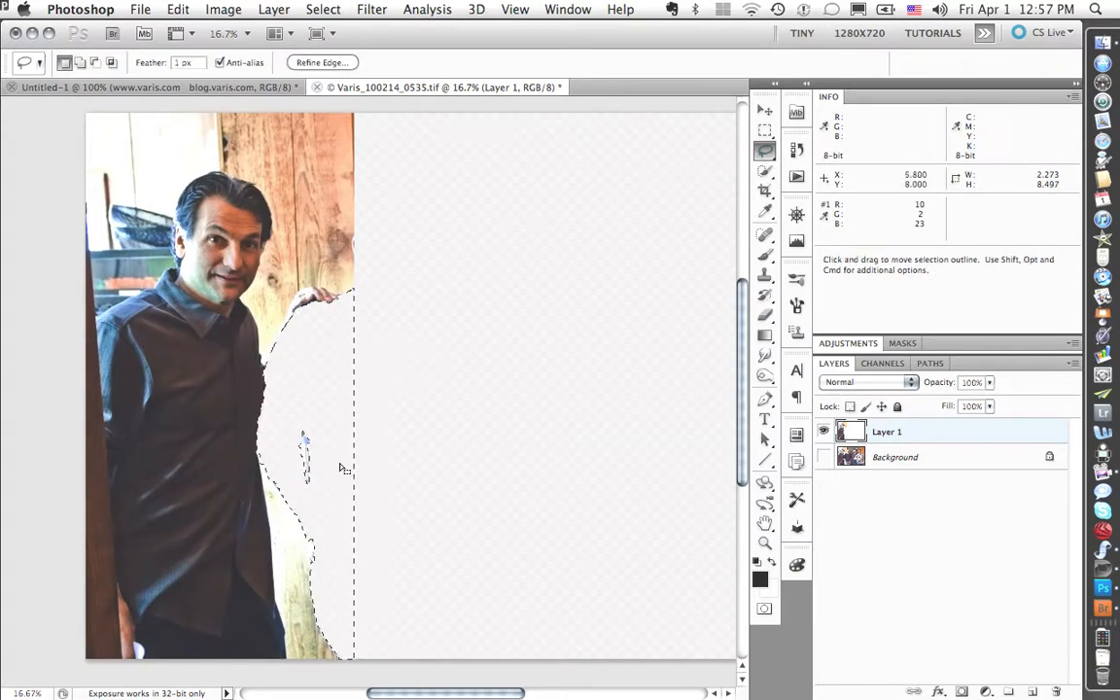
click(367, 445)
mouse_move(305, 412)
mouse_down()
mouse_move(284, 444)
mouse_move(300, 511)
mouse_up()
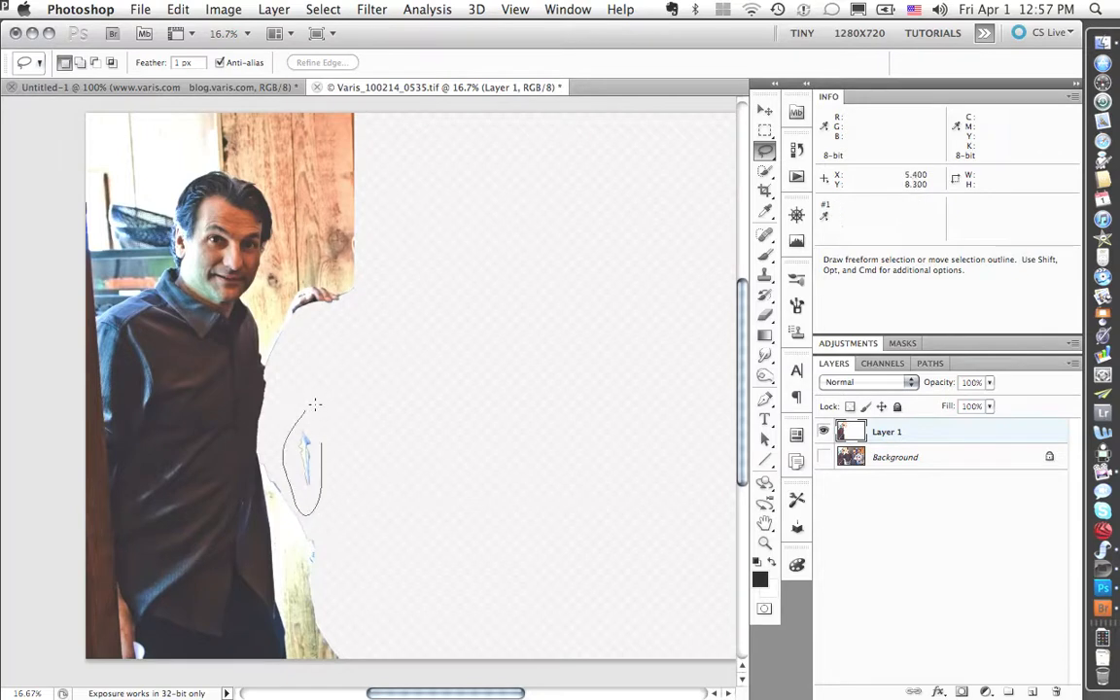
drag(315, 404, 317, 406)
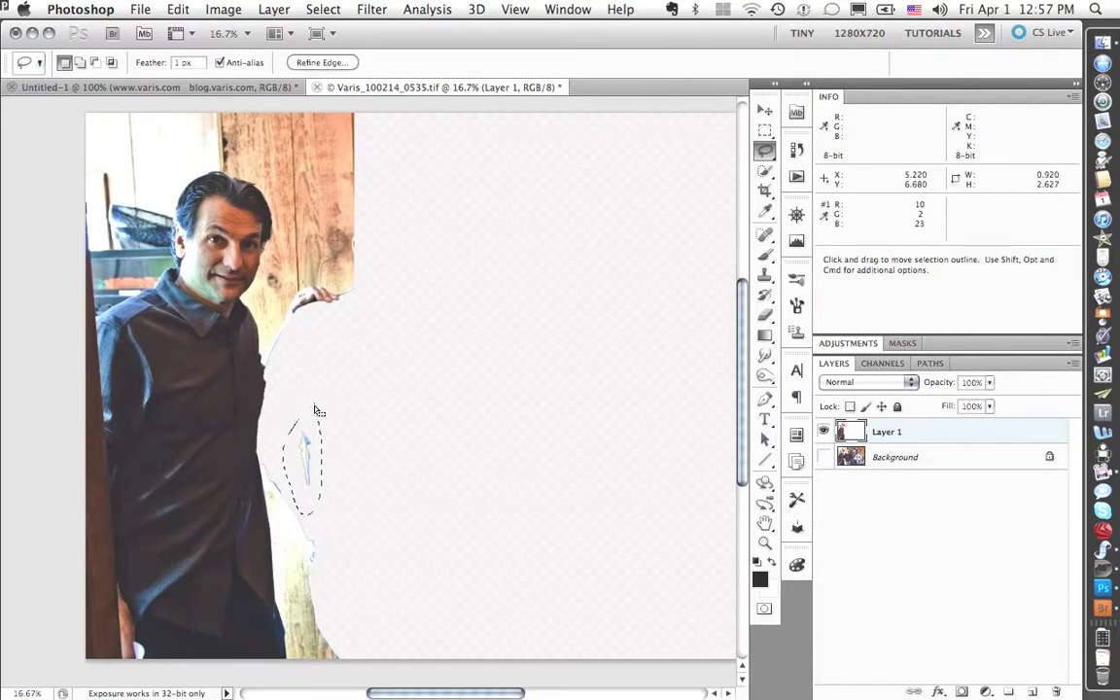
key(Delete)
click(337, 399)
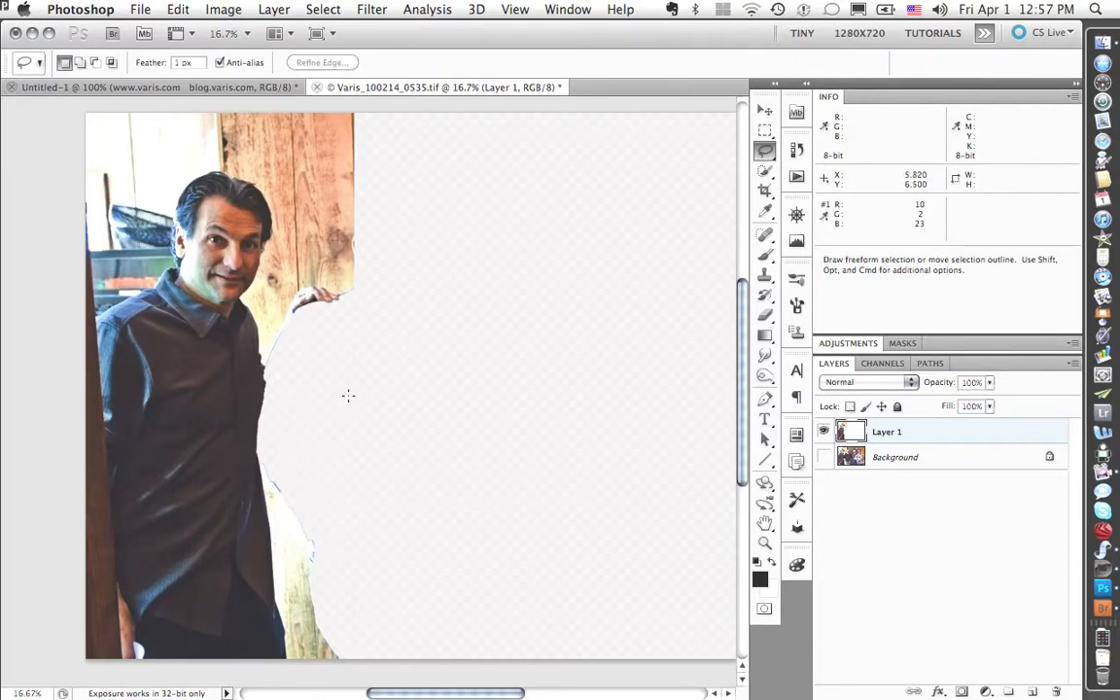
scroll(688, 434, right, 1)
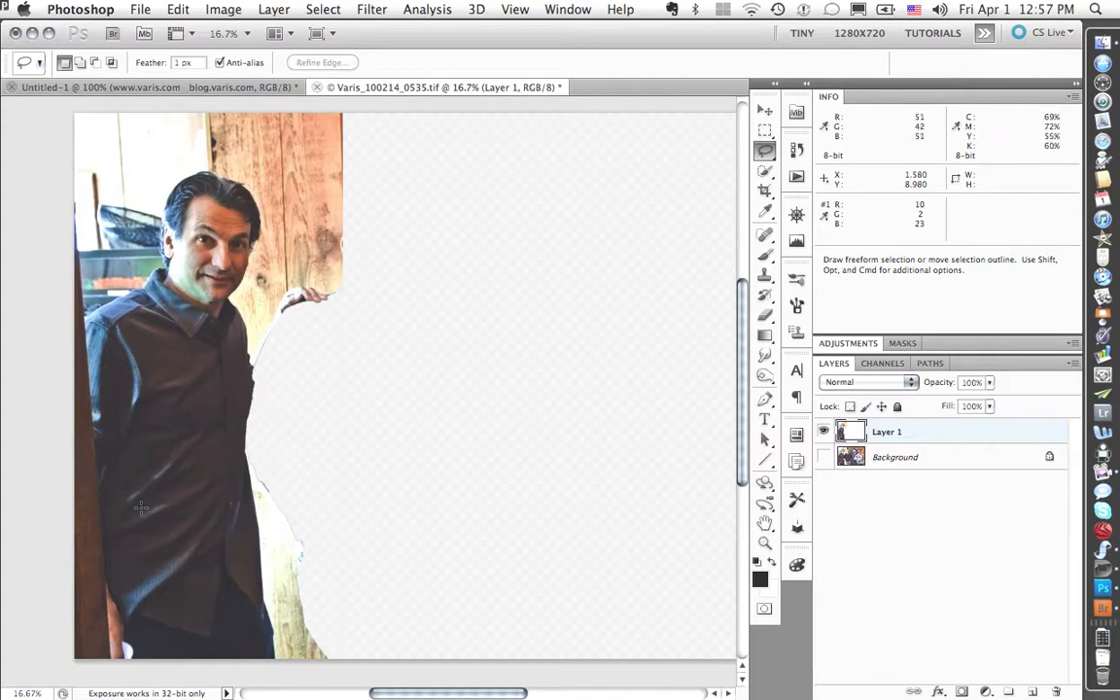
Quick-select the dark wooden post along the photo's left edge, delete it from Layer 1, and deselect
click(767, 172)
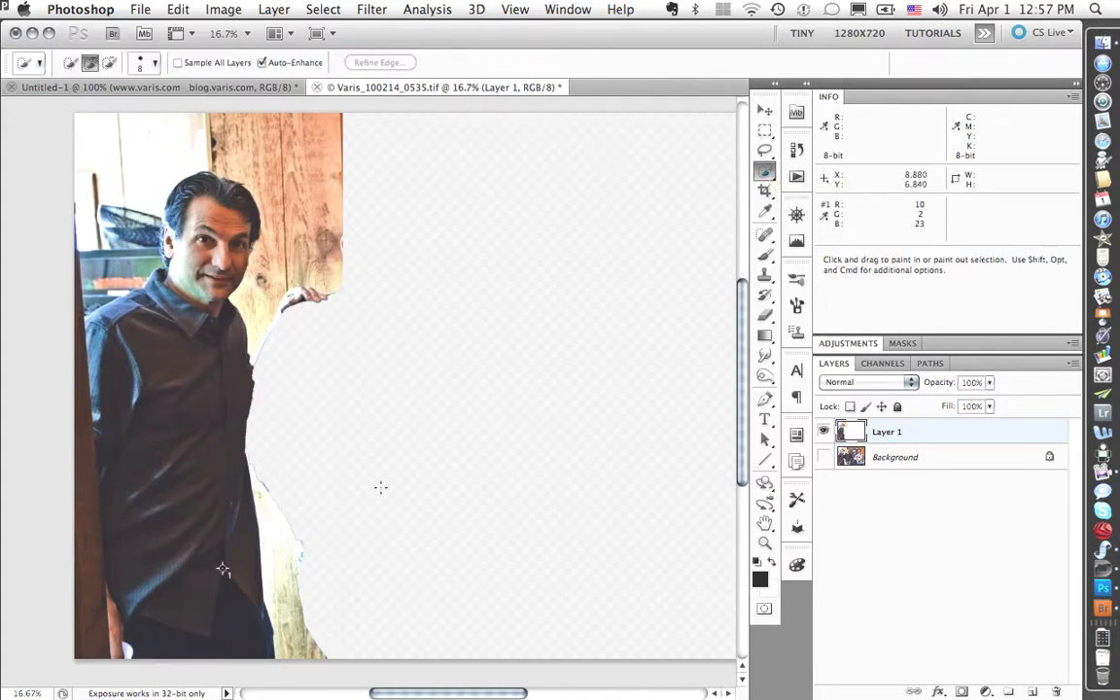
drag(90, 639, 75, 290)
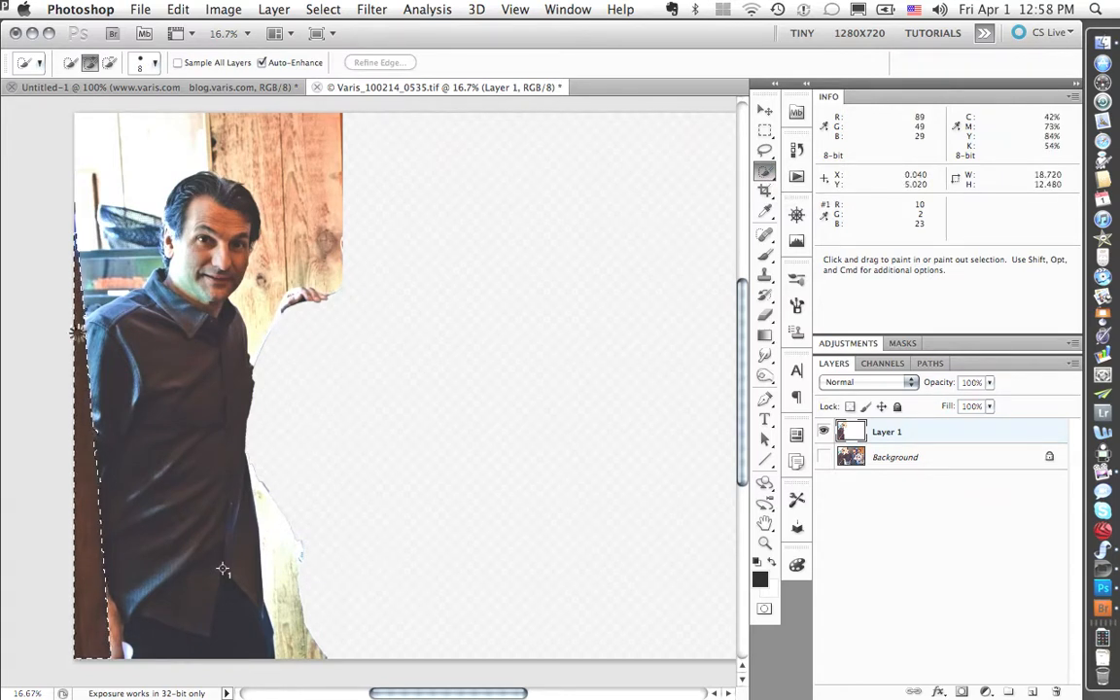
key(Delete)
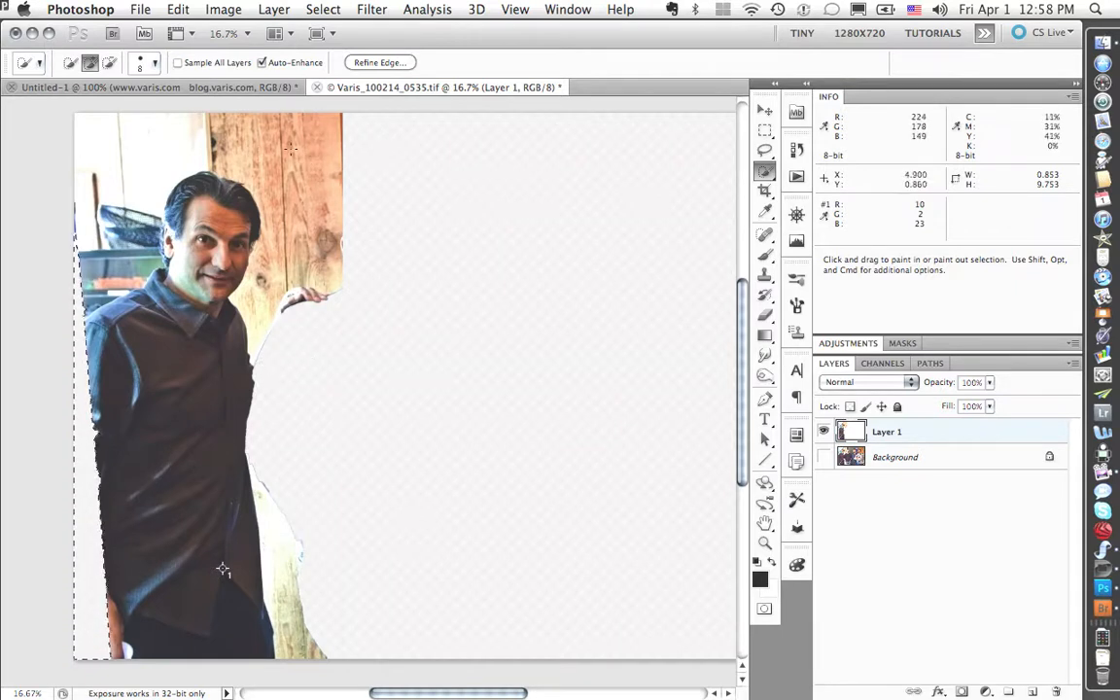
key(space)
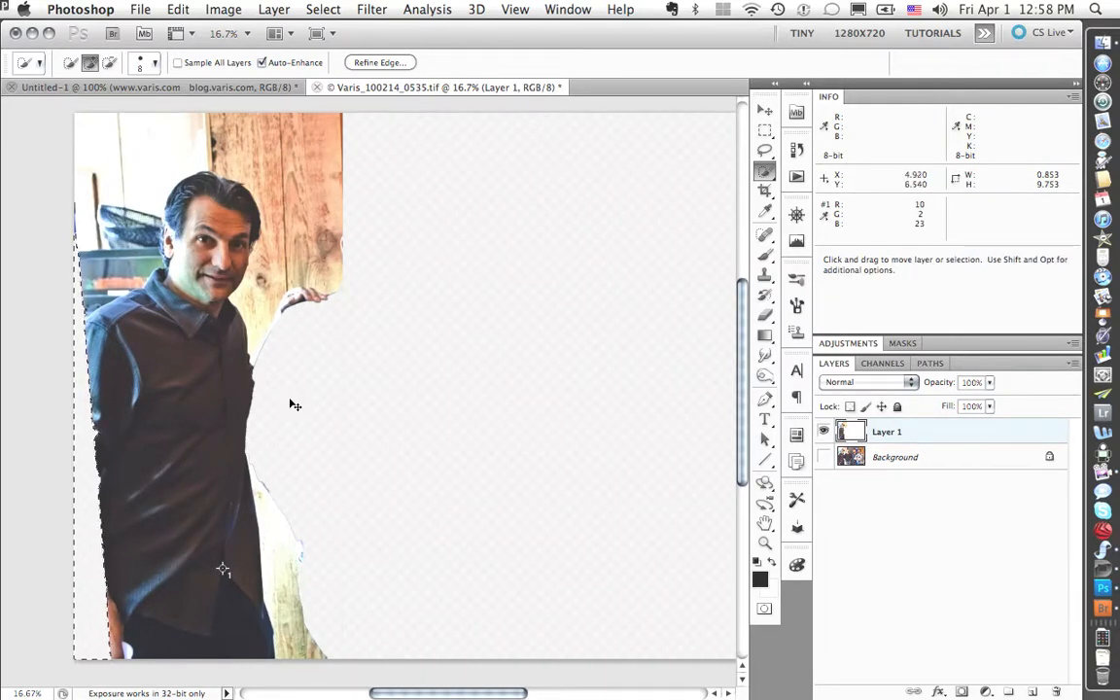
key(super+d)
Load the Alpha 1 channel of Varis_100214_0535.tif as a new selection around the leftmost man
scroll(438, 370, right, 1)
scroll(505, 280, right, 1)
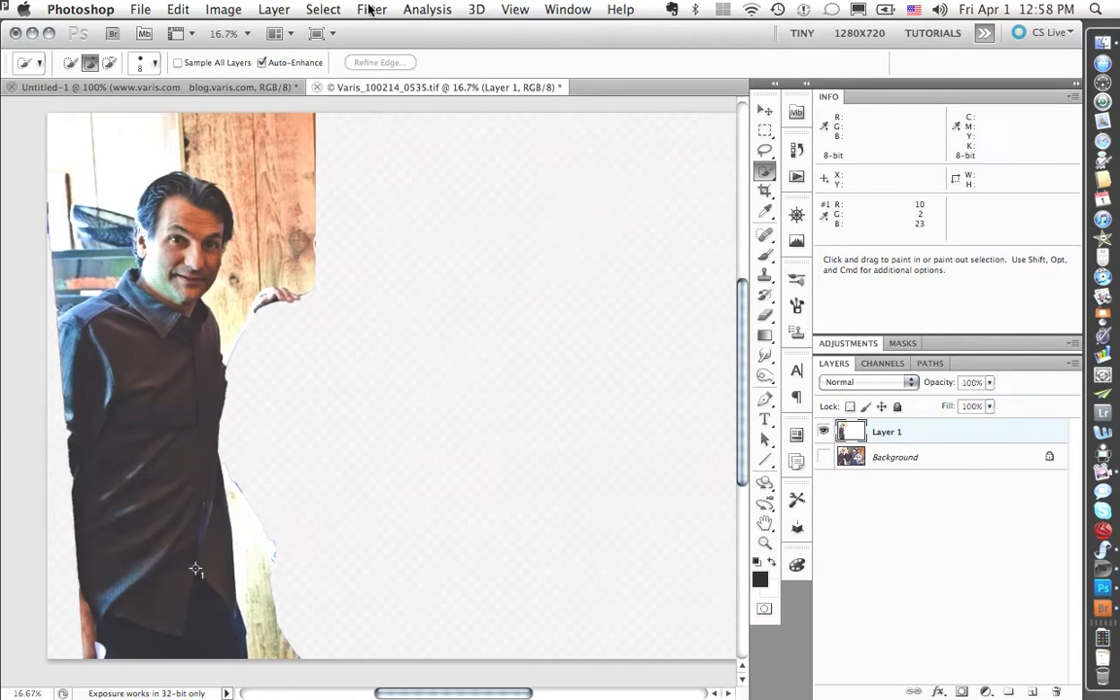
click(323, 10)
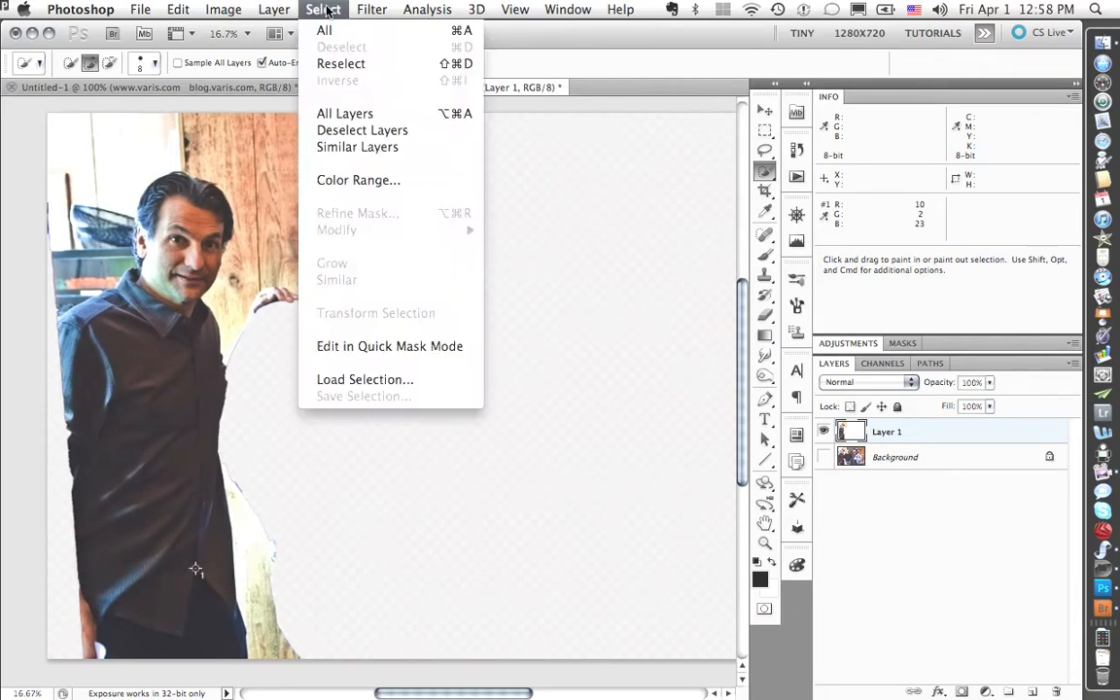
click(365, 380)
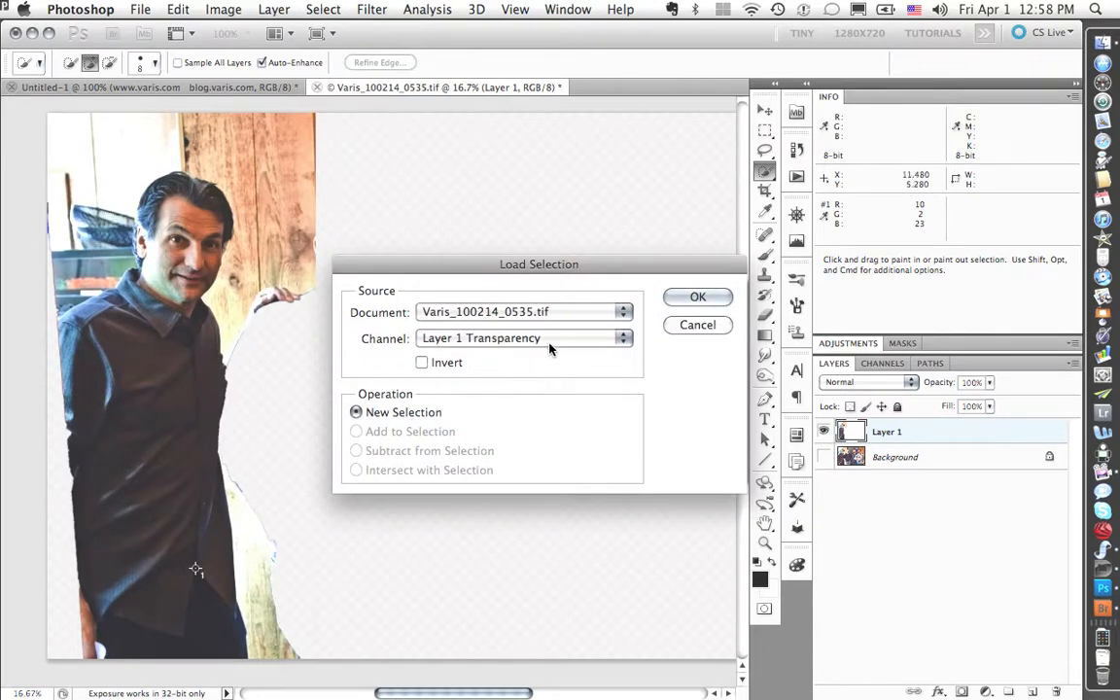
click(493, 341)
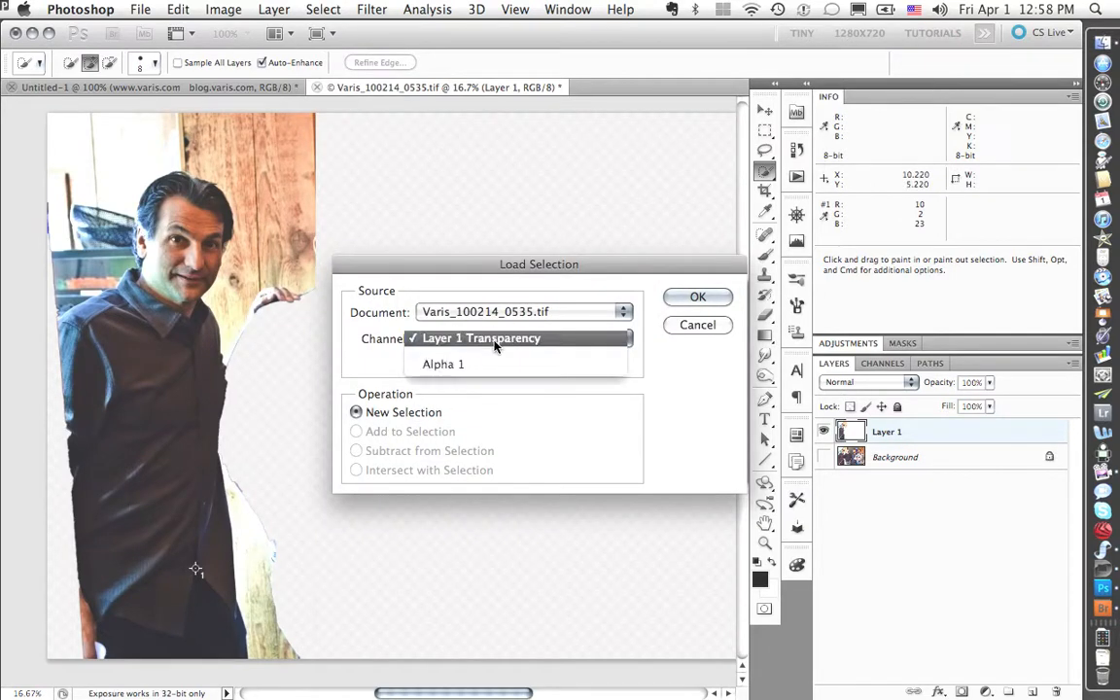
click(451, 365)
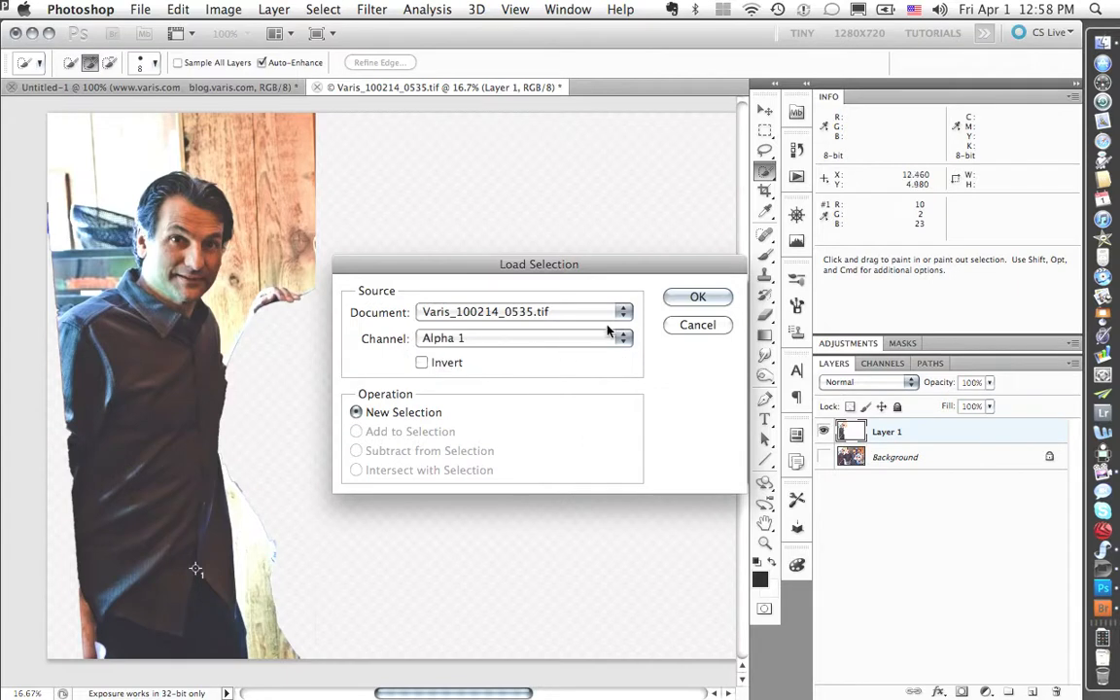
click(670, 298)
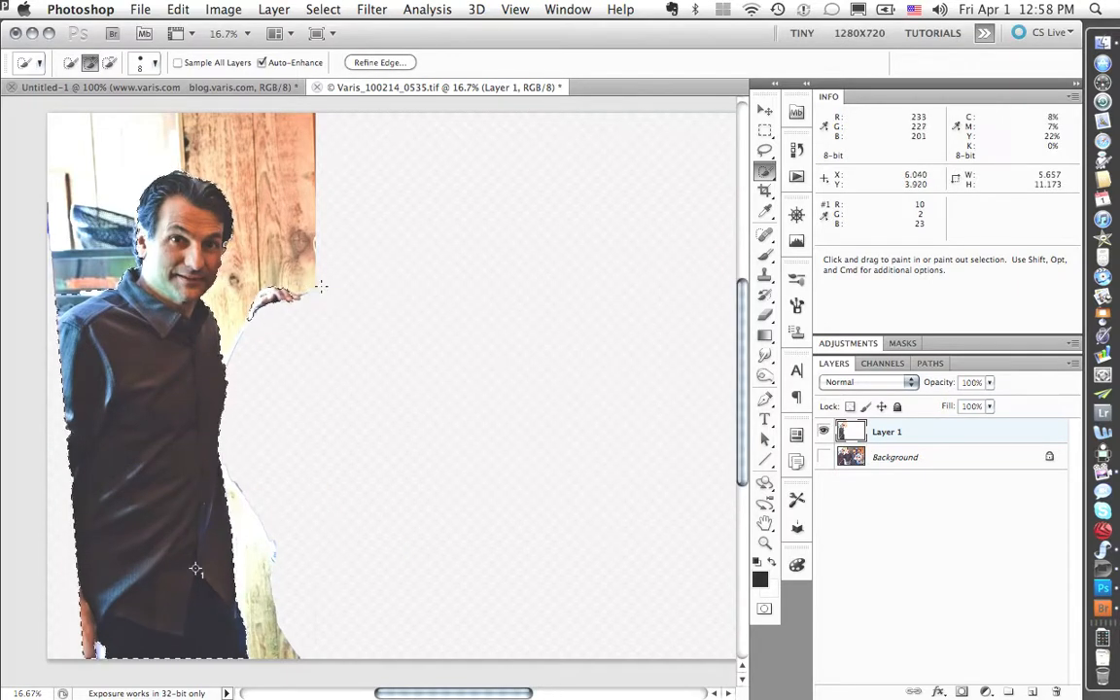
Add the pale wall and shelf area behind the man's head to the selection with Quick Selection
drag(322, 307, 506, 385)
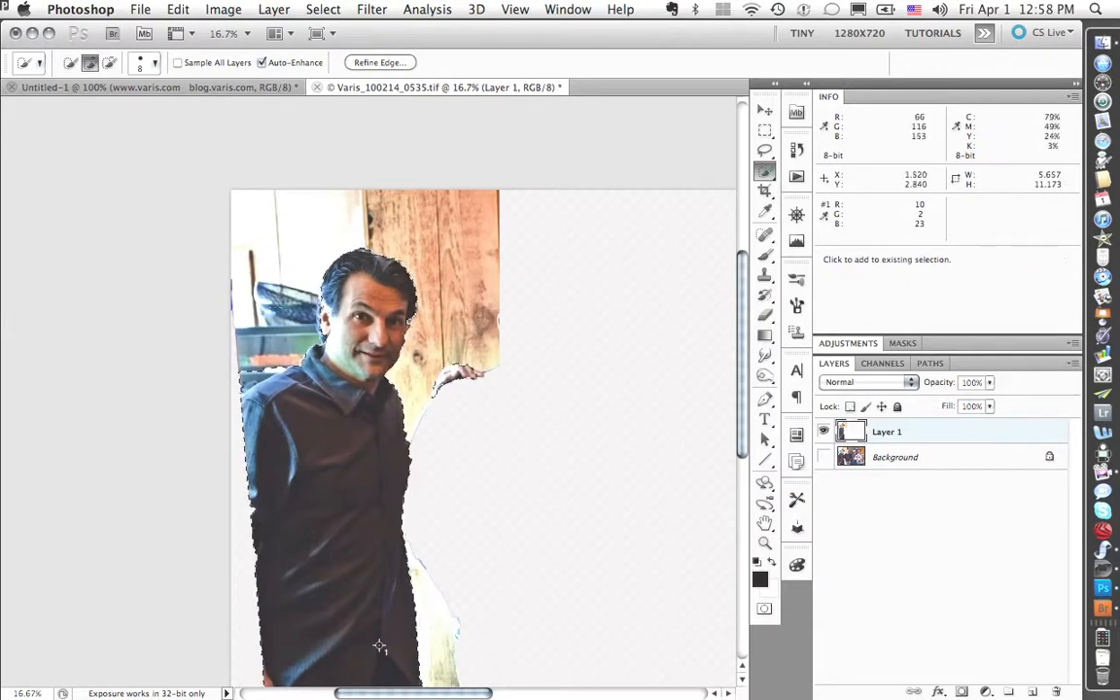
mouse_move(346, 233)
mouse_down()
mouse_move(332, 220)
mouse_move(251, 221)
mouse_move(257, 277)
mouse_move(285, 326)
mouse_move(273, 369)
mouse_up()
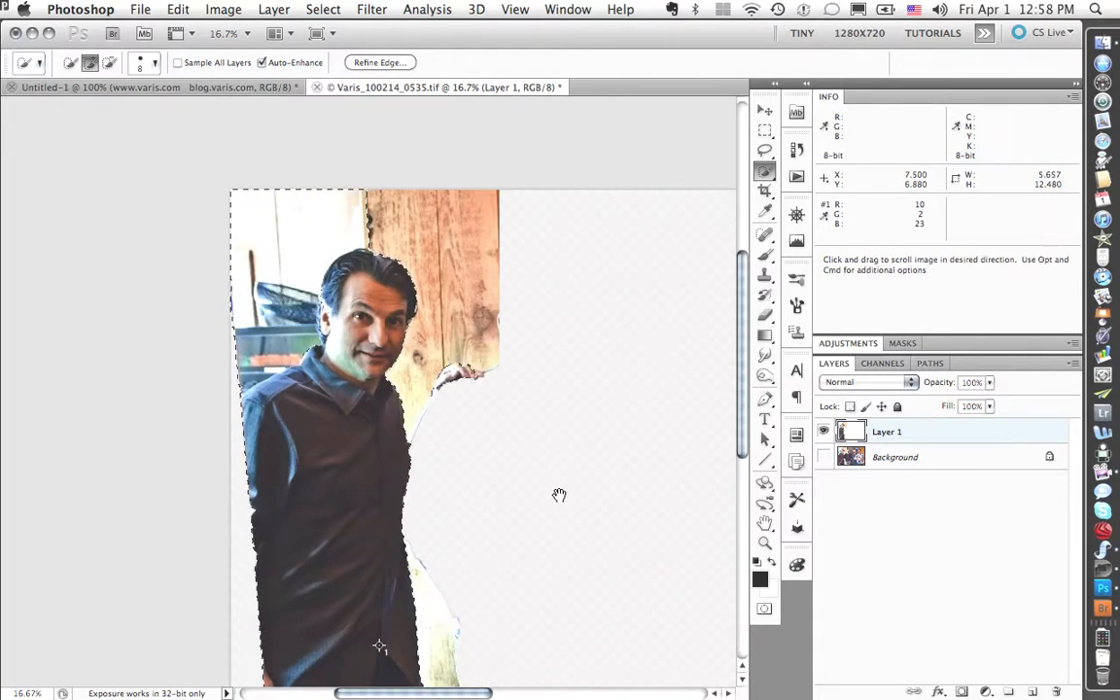
drag(560, 492, 539, 428)
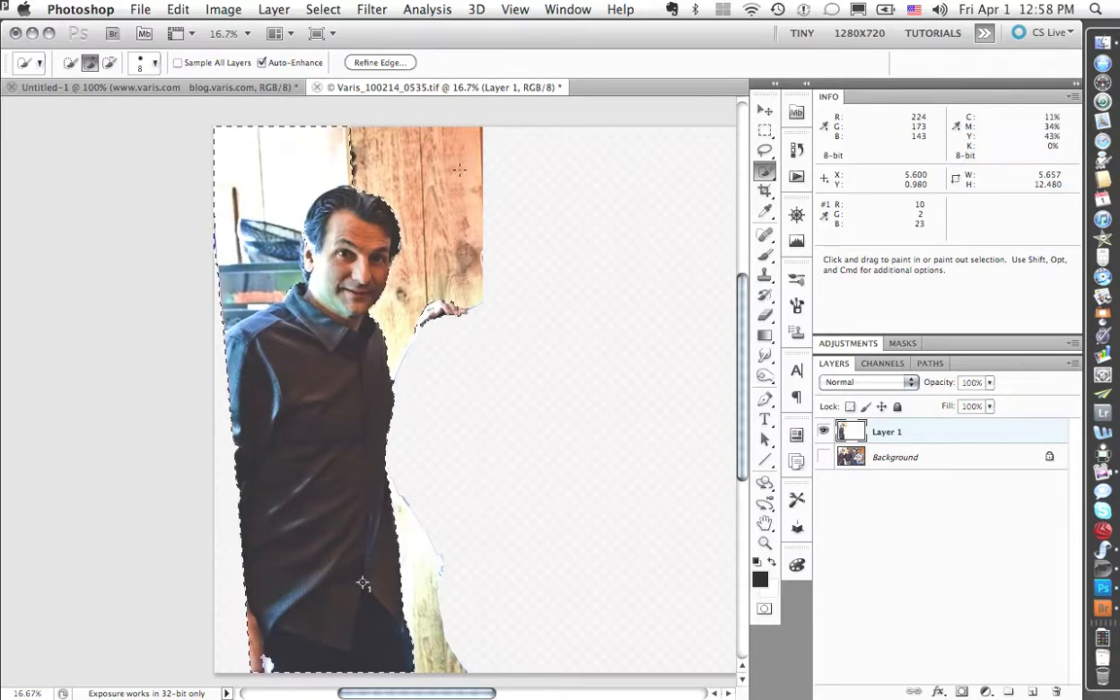
Fill the selection on Layer 1 with Content-Aware in Normal mode at 100% opacity, and deselect
click(142, 9)
mouse_move(186, 6)
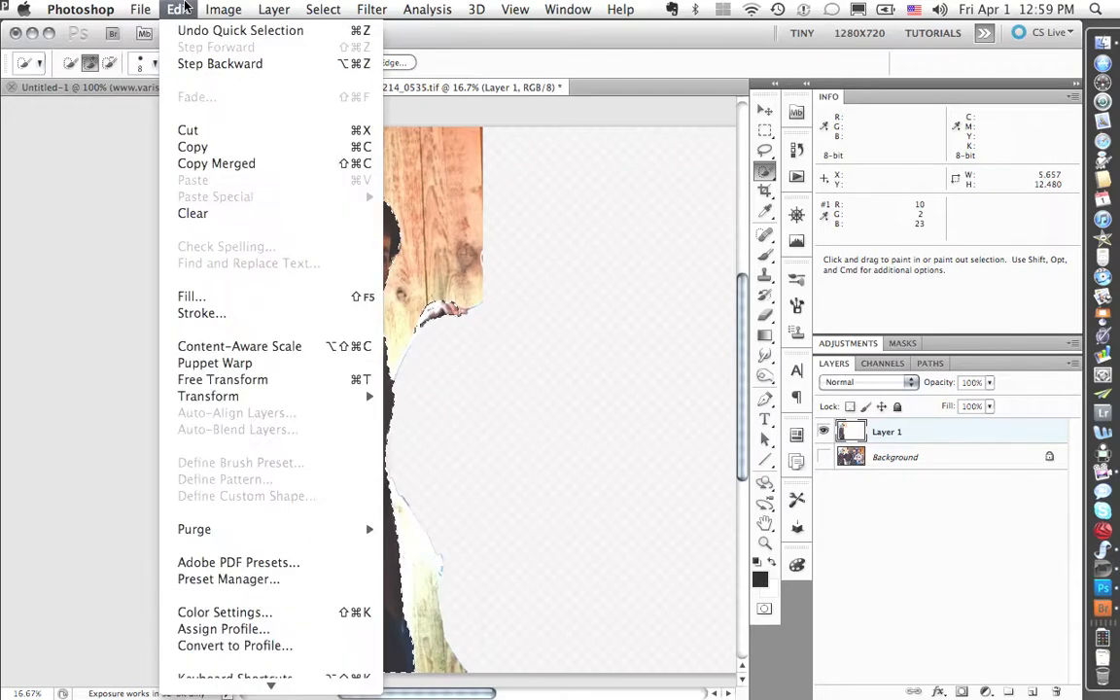
click(214, 298)
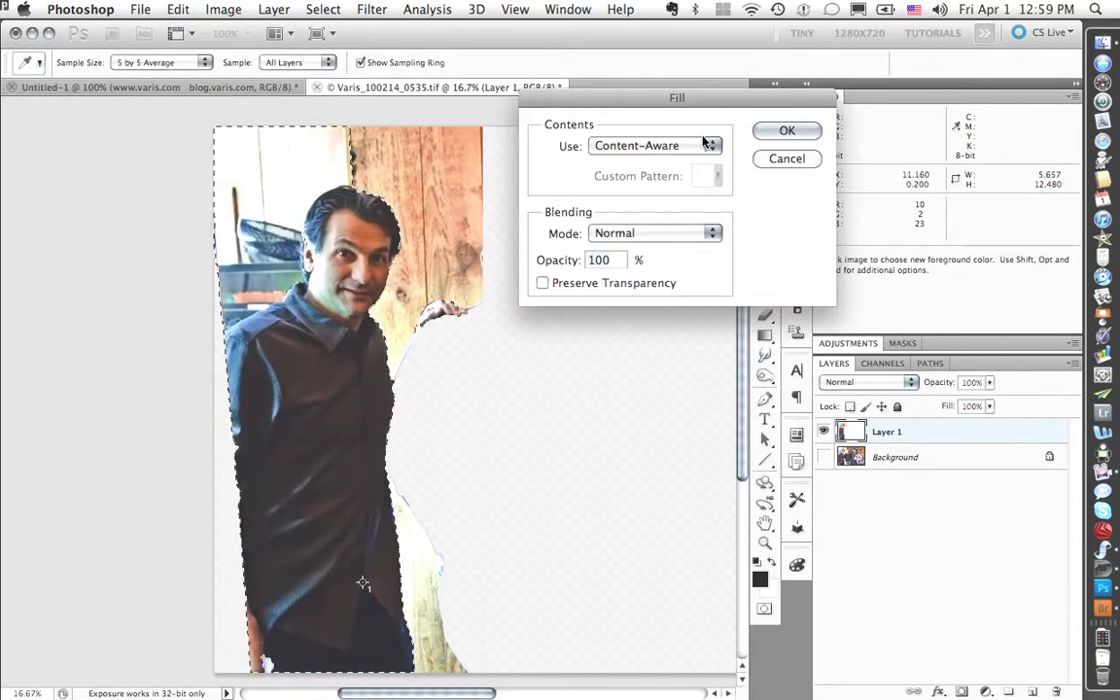
click(785, 130)
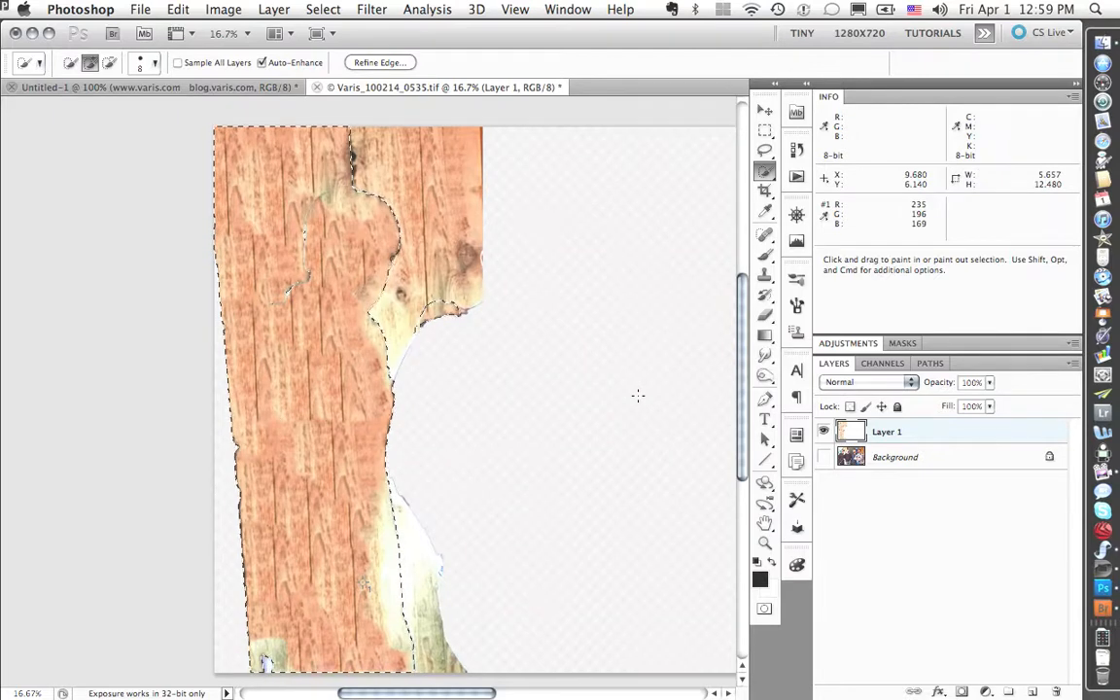
key(super+d)
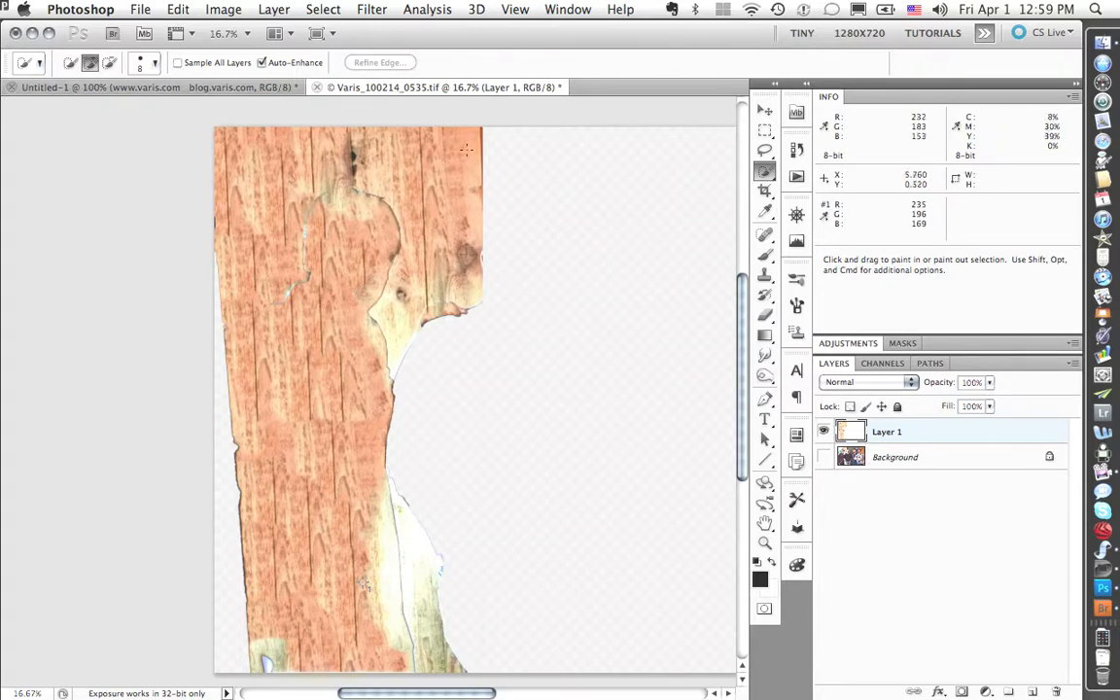
Clone wood grain over the leftover outline seams of the man's head and shoulder on Layer 1 with the Clone Stamp
key(s)
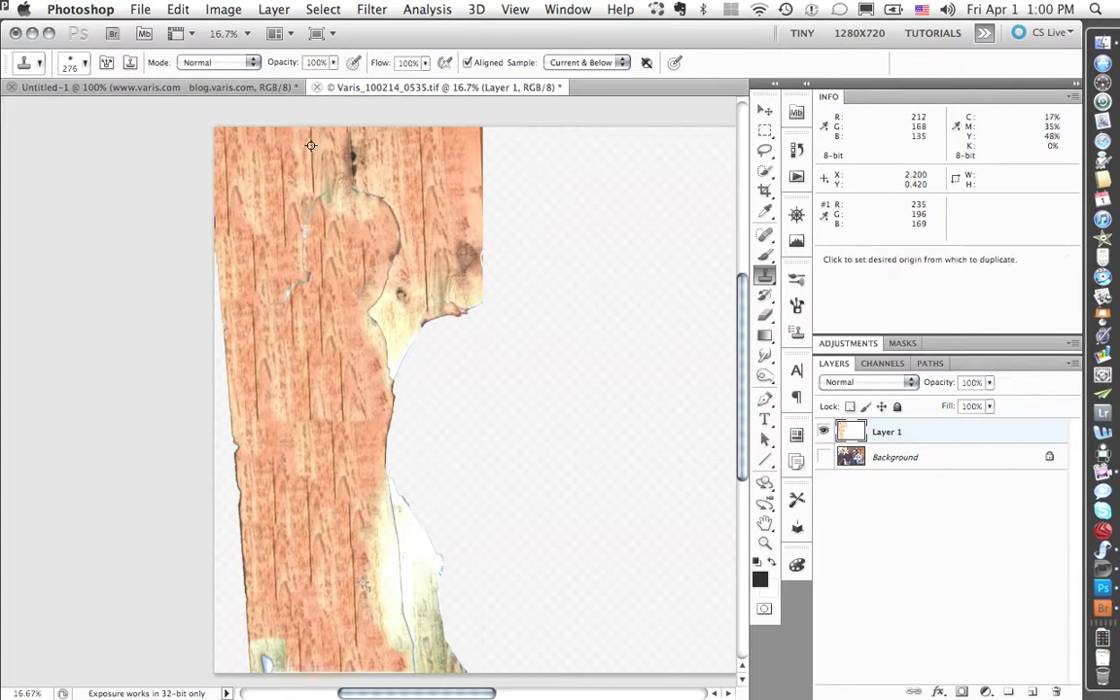
alt+click(310, 146)
mouse_move(318, 166)
mouse_down()
mouse_move(321, 242)
mouse_move(305, 247)
mouse_move(288, 286)
mouse_up()
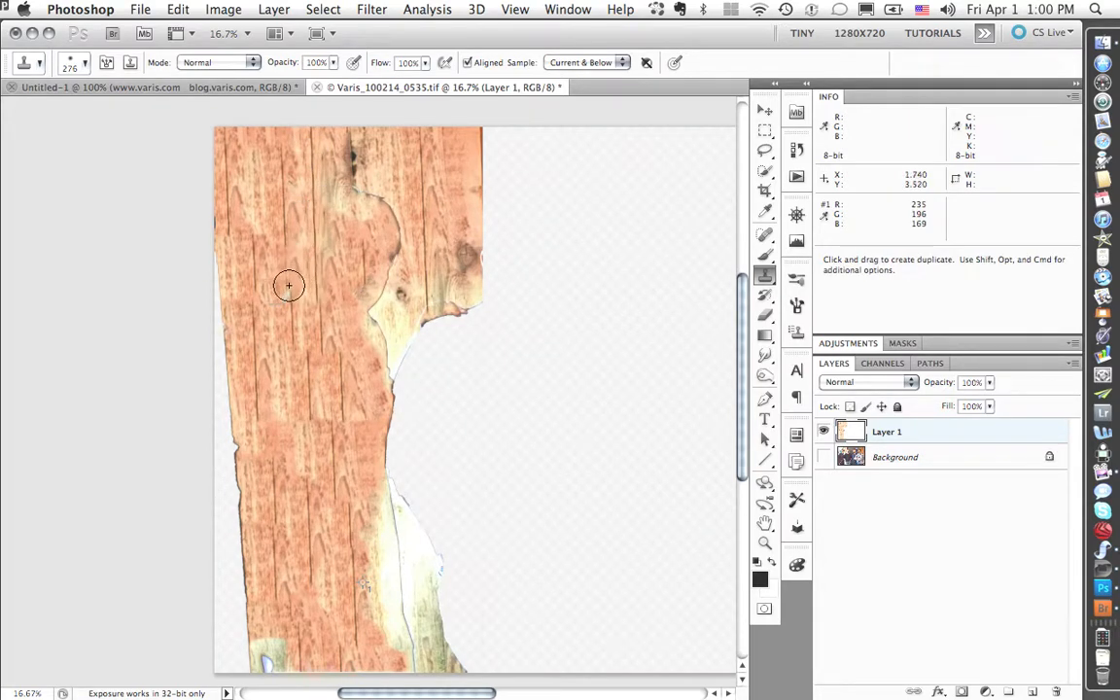
key(alt)
alt+click(396, 169)
mouse_move(392, 245)
mouse_down()
mouse_move(369, 380)
mouse_move(419, 337)
mouse_move(397, 514)
mouse_move(402, 548)
mouse_up()
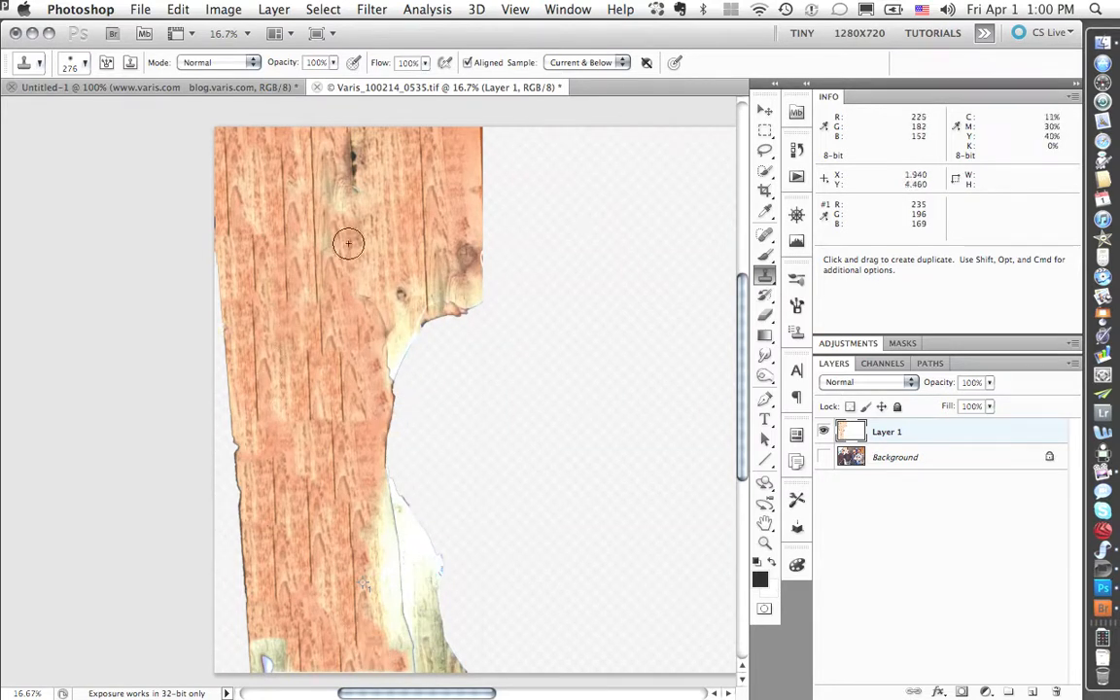
Lock Layer 1's transparent pixels, and clone wood grain over the pale patch and hand remnants along the curved cutout's upper edge
key(space)
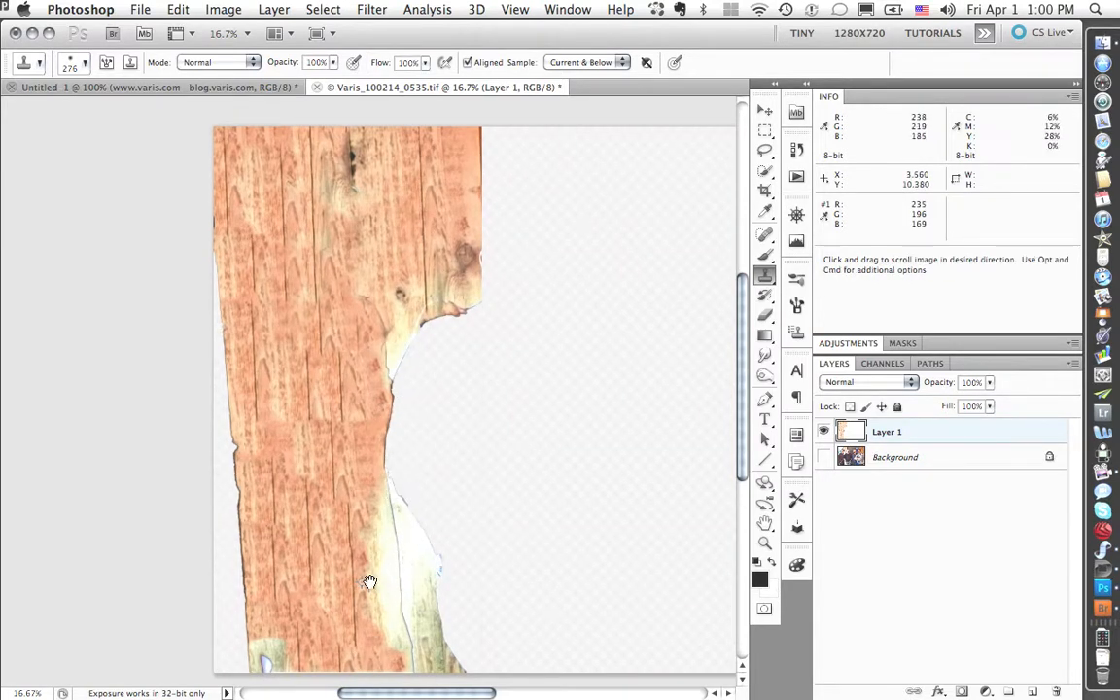
mouse_move(370, 584)
mouse_down()
mouse_move(362, 520)
mouse_move(365, 566)
mouse_up()
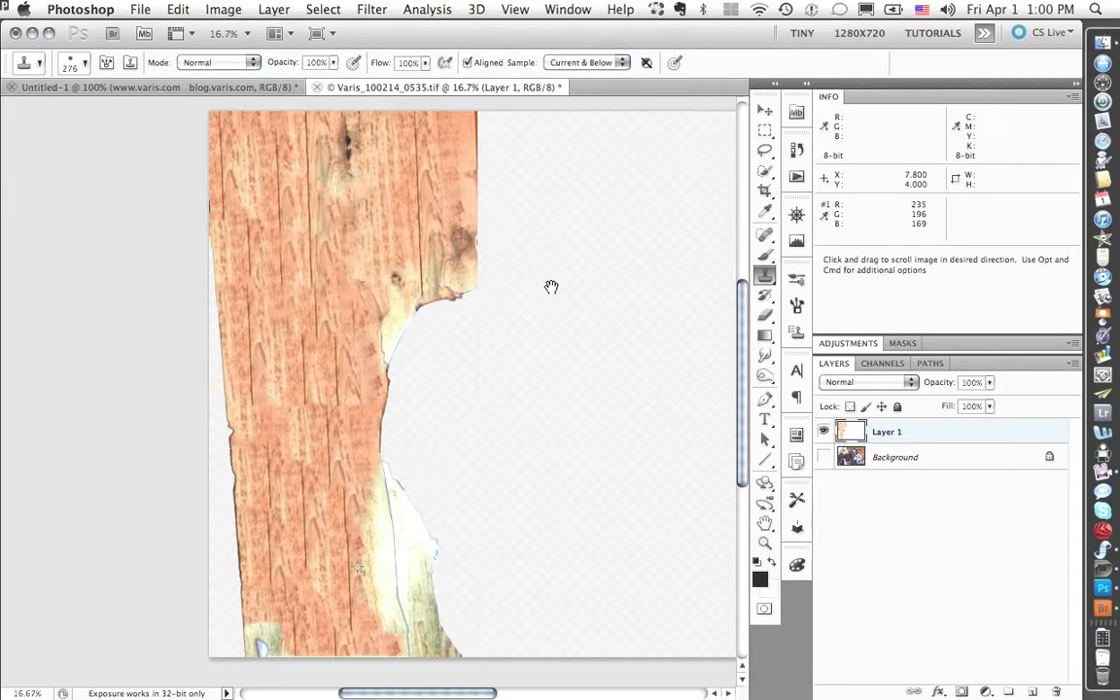
key(space)
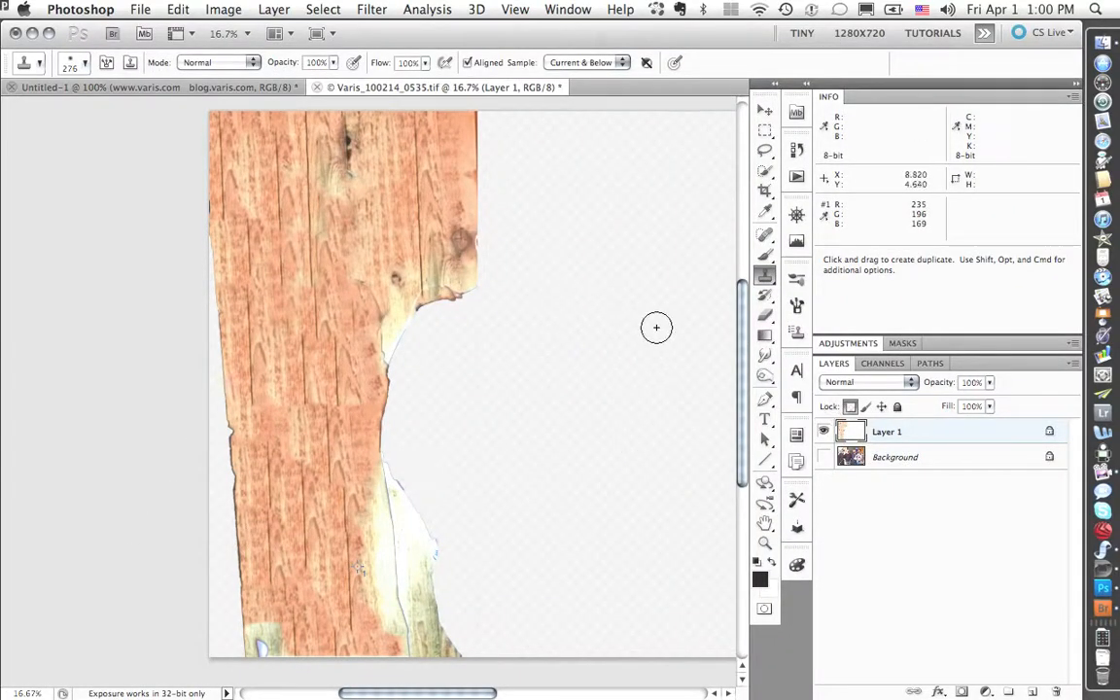
alt+click(382, 224)
mouse_move(397, 288)
mouse_down()
mouse_move(395, 277)
mouse_move(401, 381)
mouse_move(365, 290)
mouse_move(387, 383)
mouse_up()
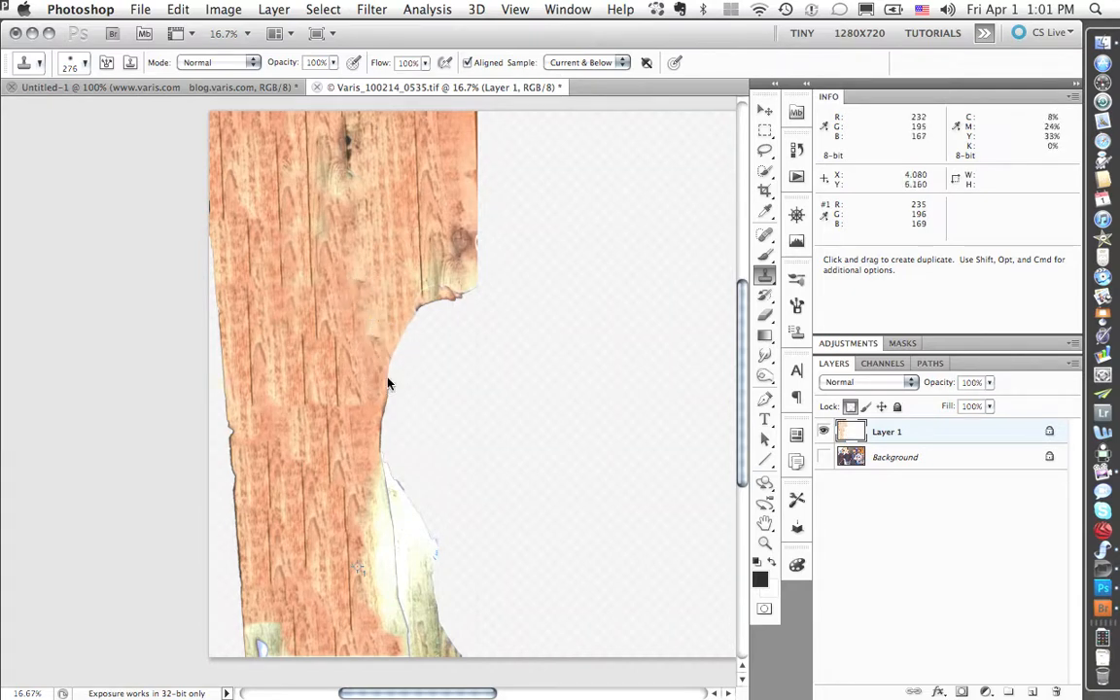
alt+click(420, 220)
drag(422, 305, 471, 289)
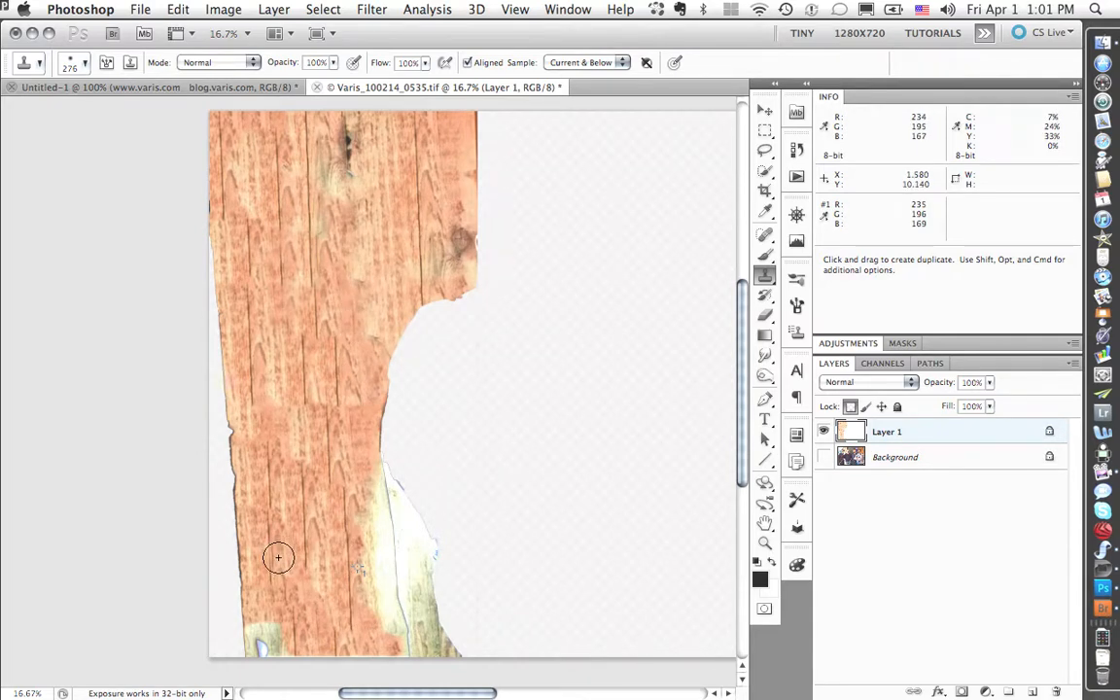
Clone wood grain over the pale area at the wall's lower right edge and the patch in its lower left corner
key(alt)
alt+click(344, 567)
mouse_move(387, 561)
mouse_down()
mouse_move(399, 593)
mouse_move(383, 450)
mouse_move(402, 554)
mouse_move(415, 543)
mouse_move(428, 563)
mouse_move(425, 603)
mouse_move(391, 603)
mouse_move(377, 584)
mouse_move(380, 614)
mouse_move(400, 641)
mouse_move(427, 629)
mouse_move(444, 650)
mouse_move(416, 627)
mouse_up()
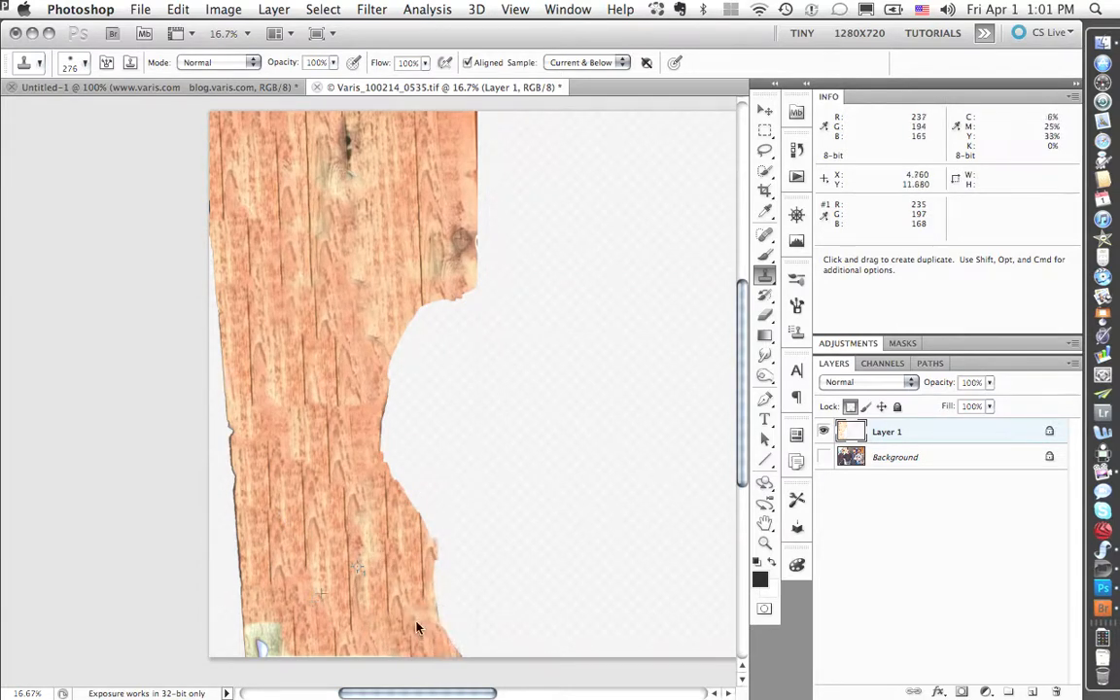
alt+click(261, 526)
mouse_move(264, 588)
mouse_down()
mouse_move(260, 644)
mouse_move(263, 627)
mouse_move(299, 620)
mouse_up()
scroll(321, 389, right, 1)
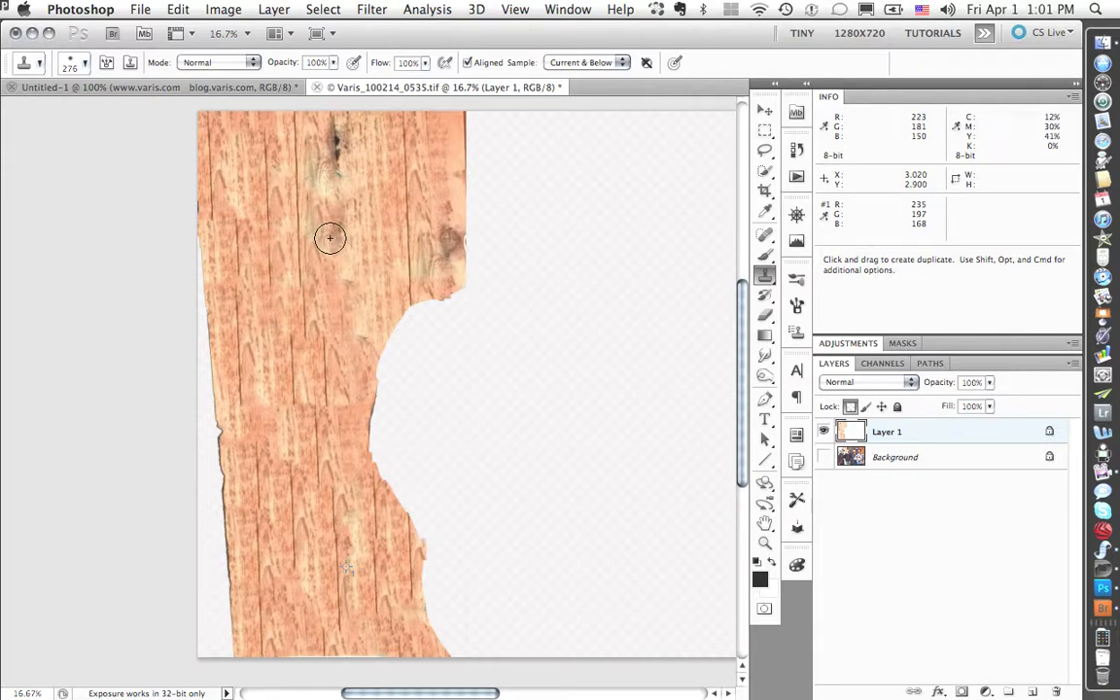
Show the Background layer, and toggle Layer 1 off and on to compare the photo with and without the wood wall
key(super+minus)
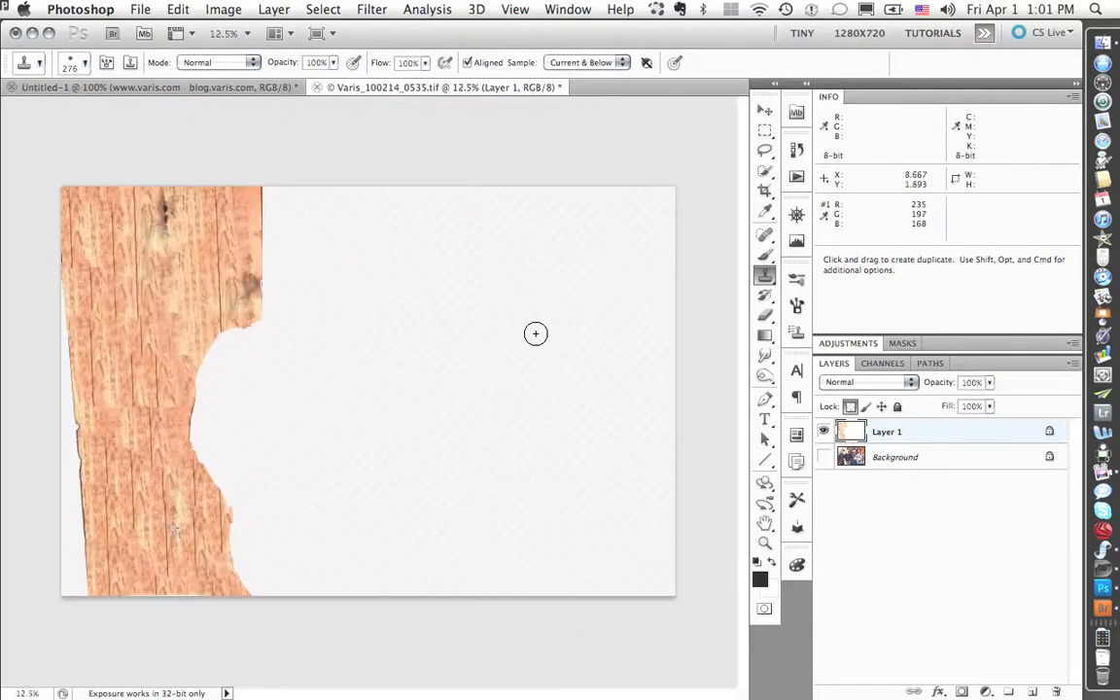
click(823, 458)
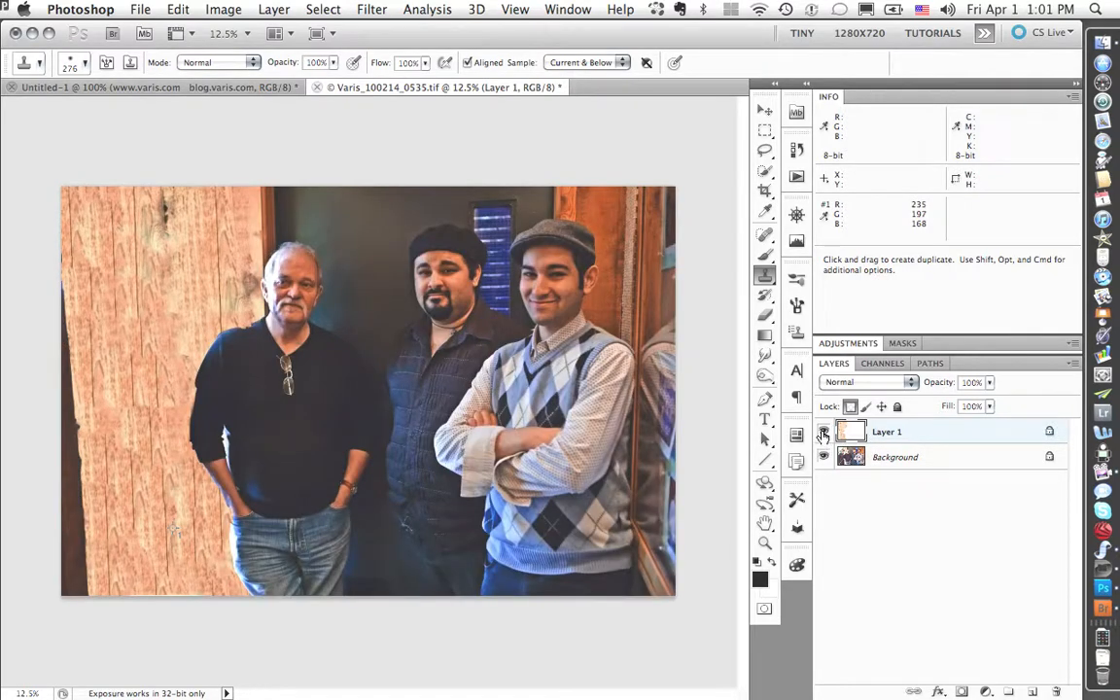
click(824, 433)
click(823, 433)
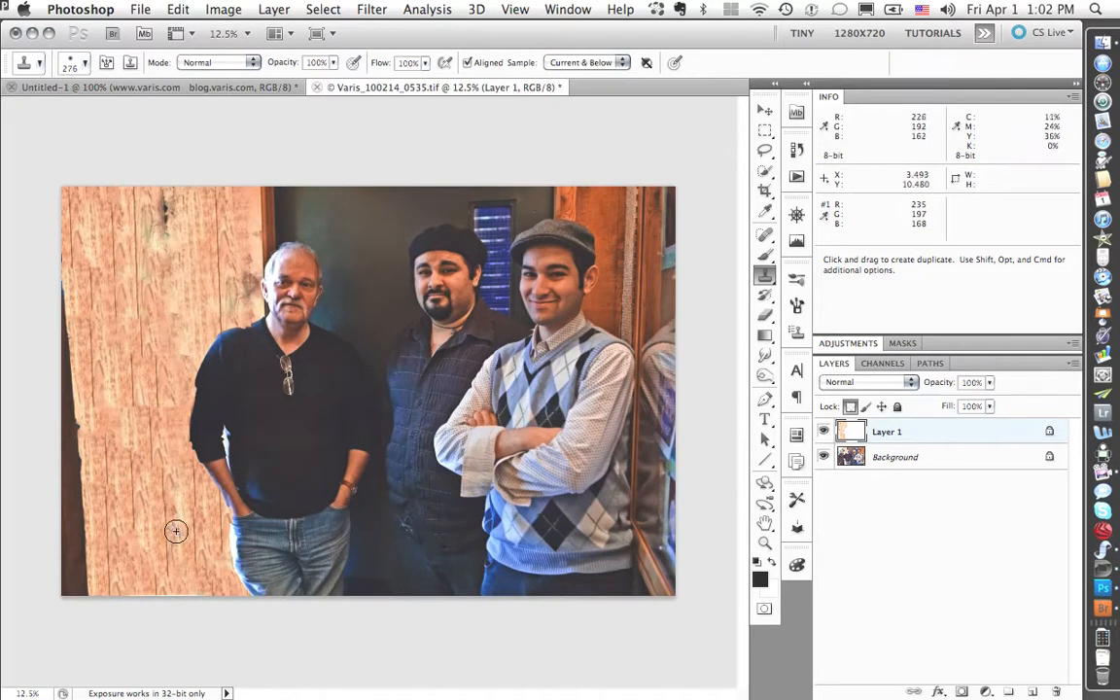
Activate the Gradient tool and sample dark brown from the post at the photo's left edge as the foreground color
key(space)
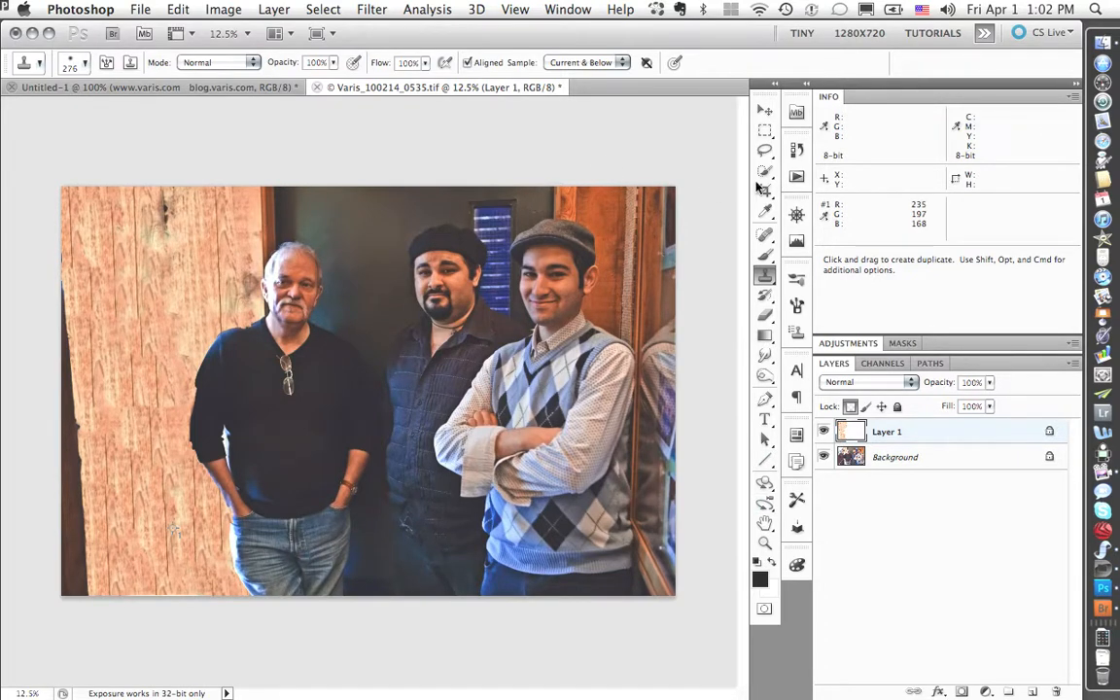
click(766, 335)
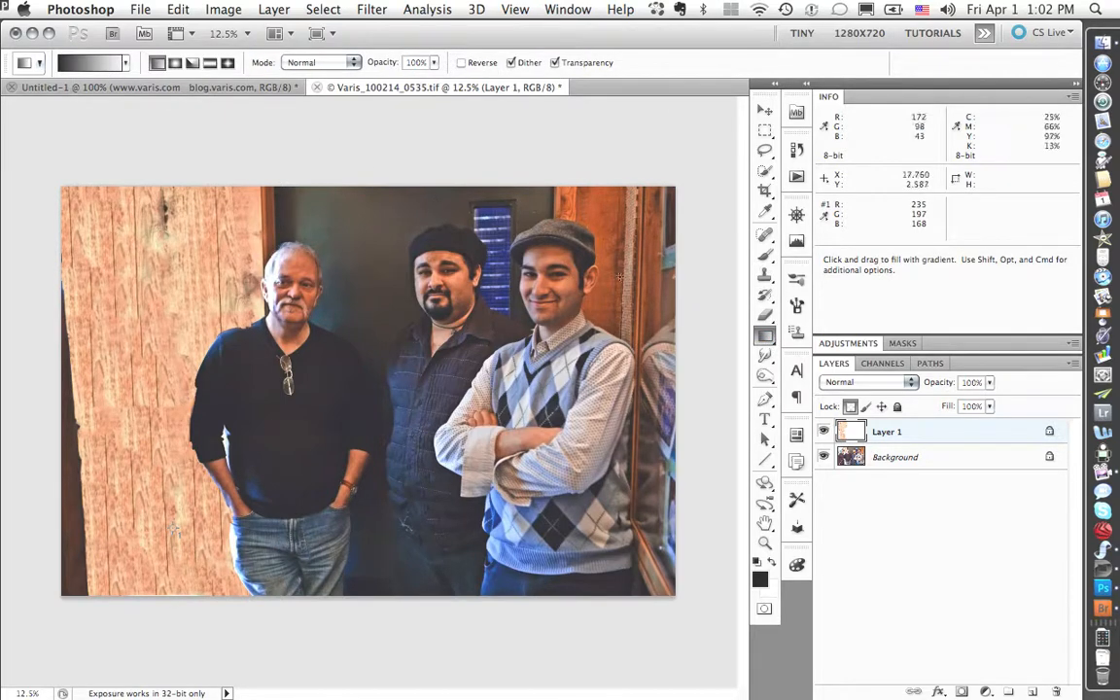
alt+click(69, 479)
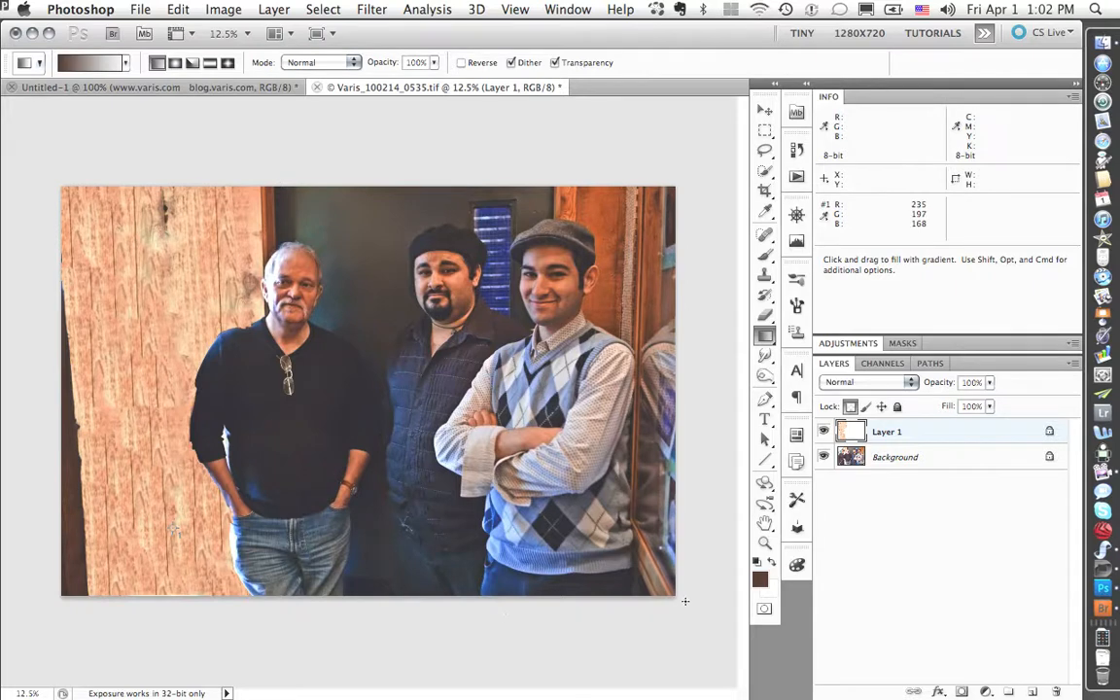
Create a new layer above Layer 1 and name it shadow
click(1030, 692)
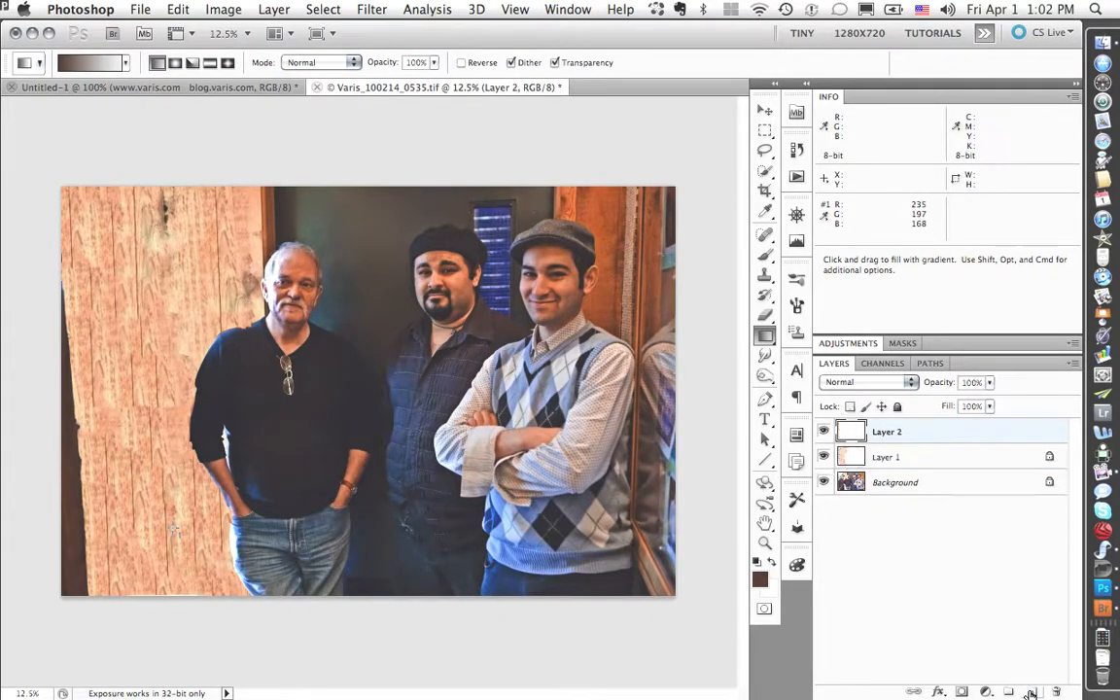
double_click(886, 433)
text(shadow)
Rename Layer 1 as cloning, and set the shadow layer's blend mode to Multiply
double_click(886, 457)
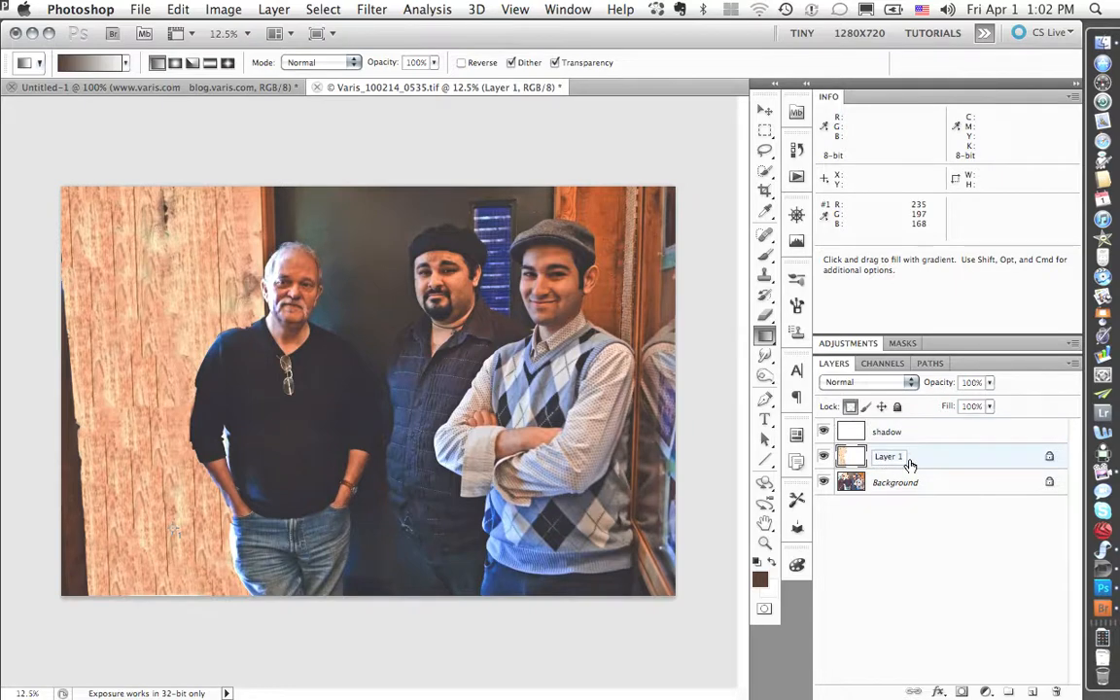
text(cloning)
key(Return)
click(852, 435)
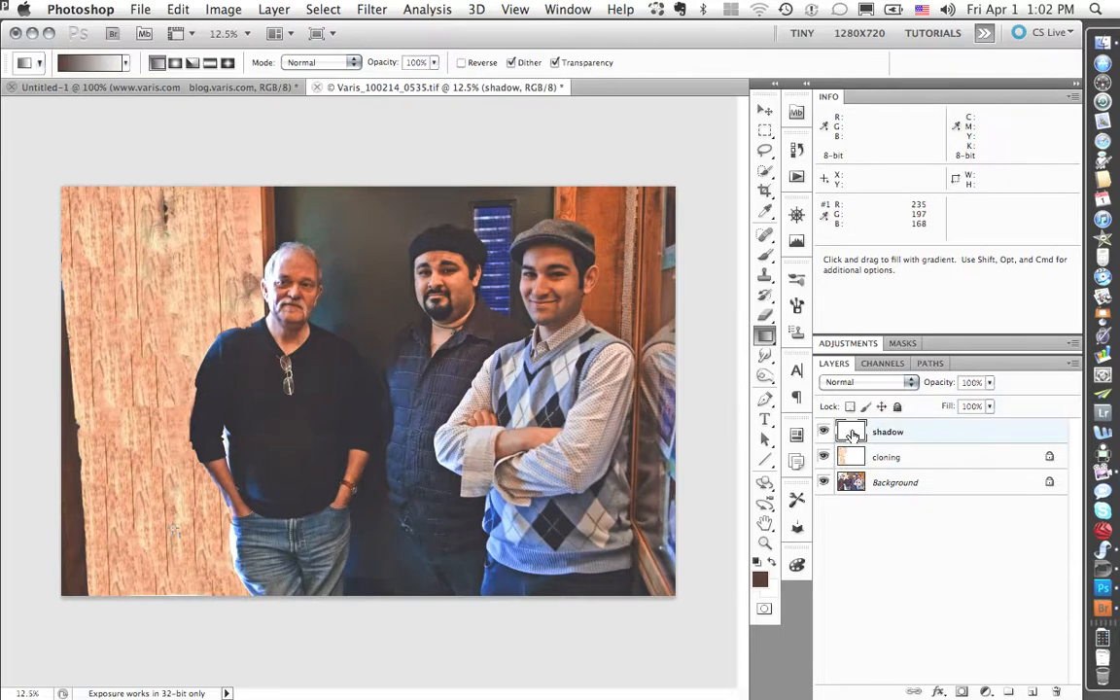
click(875, 383)
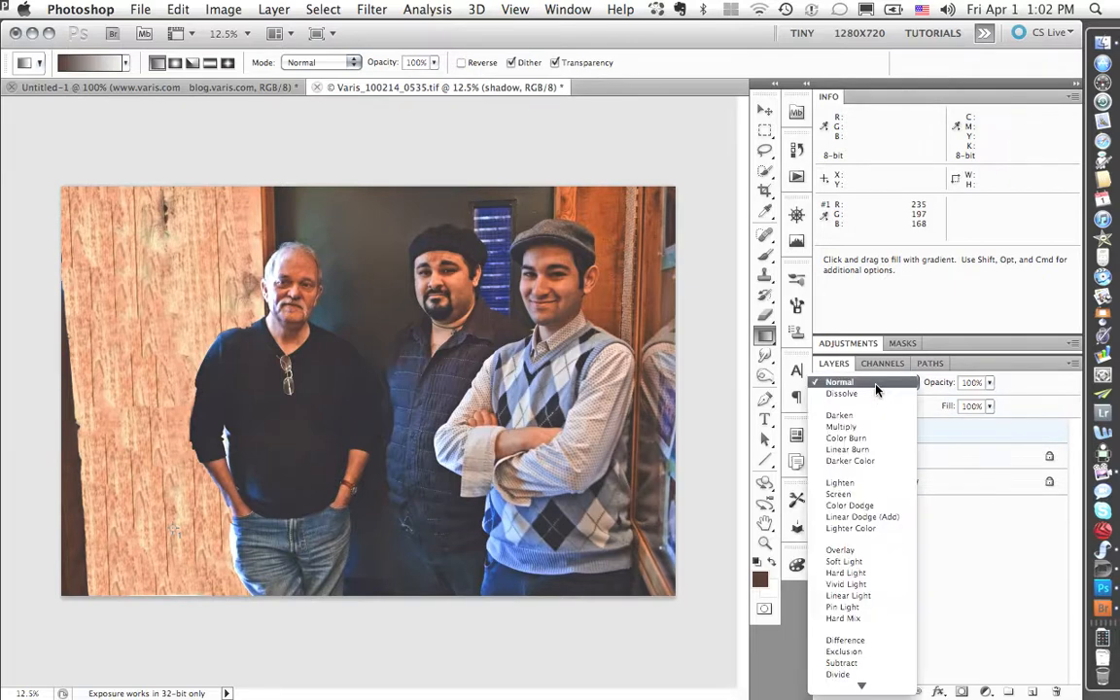
click(880, 428)
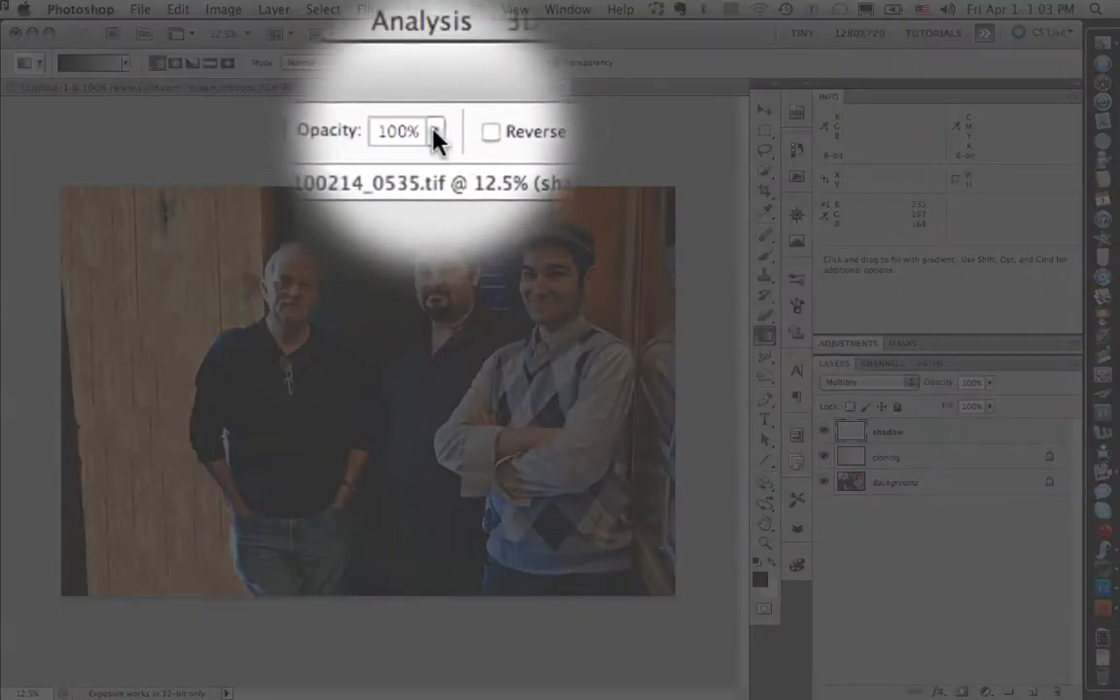
Set the Gradient tool's opacity to 30% and review the available gradient presets
click(435, 133)
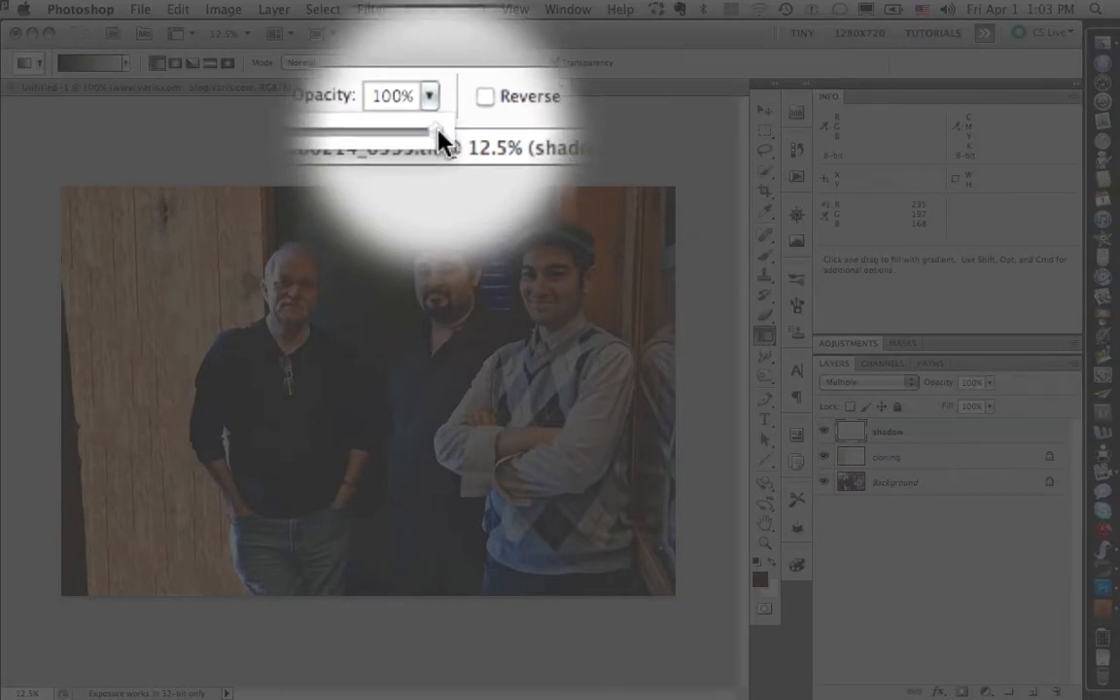
drag(439, 136, 378, 90)
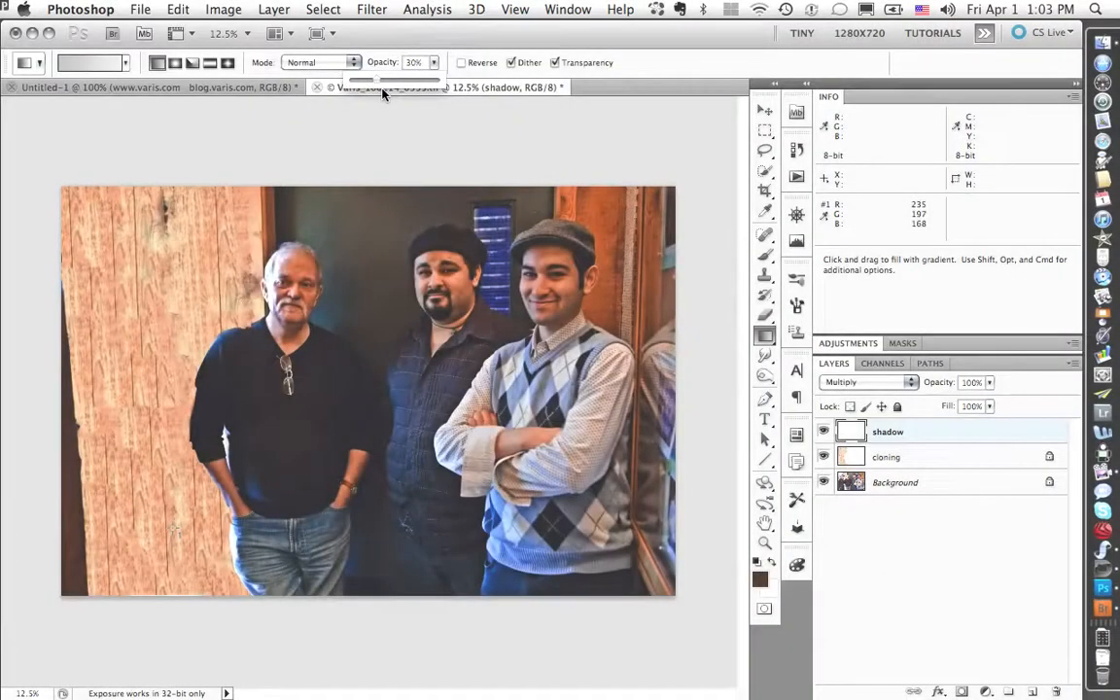
click(124, 63)
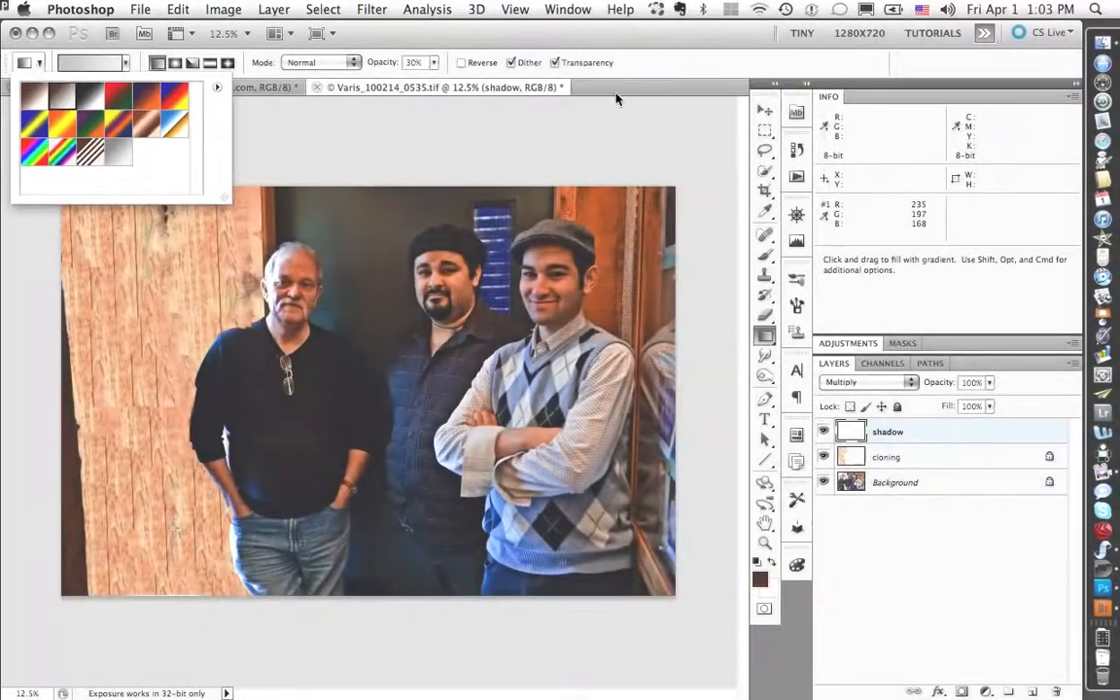
click(659, 66)
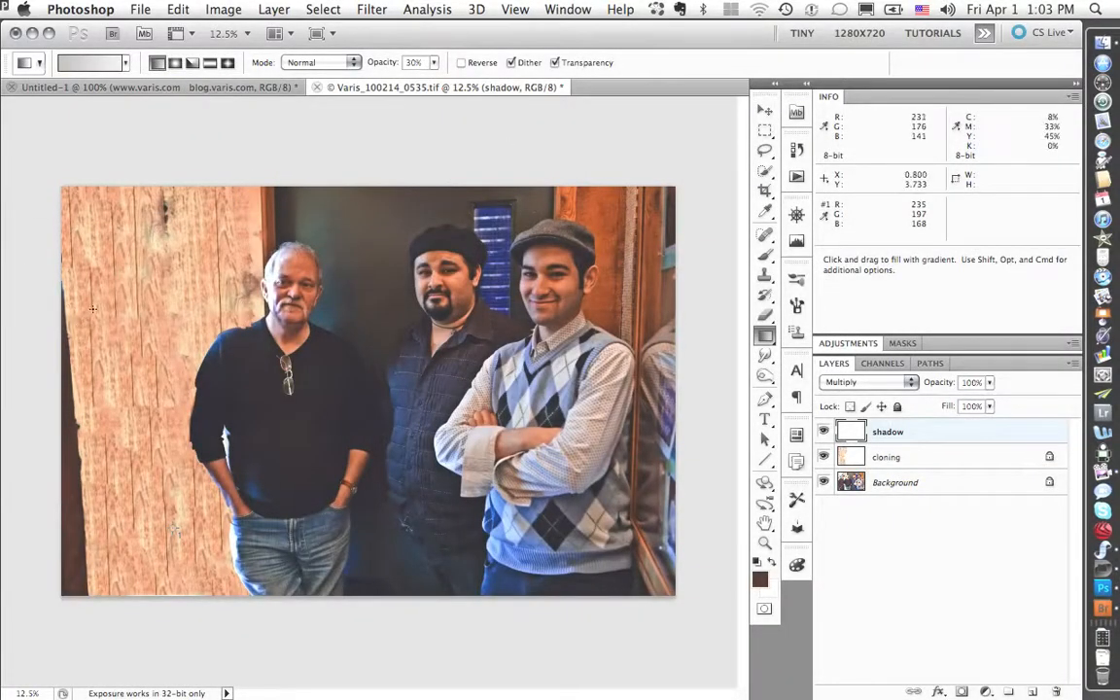
Draw overlapping brown gradients inward from the wood wall's left edge and corners, and add a black gradient along its left edge
drag(72, 342, 213, 343)
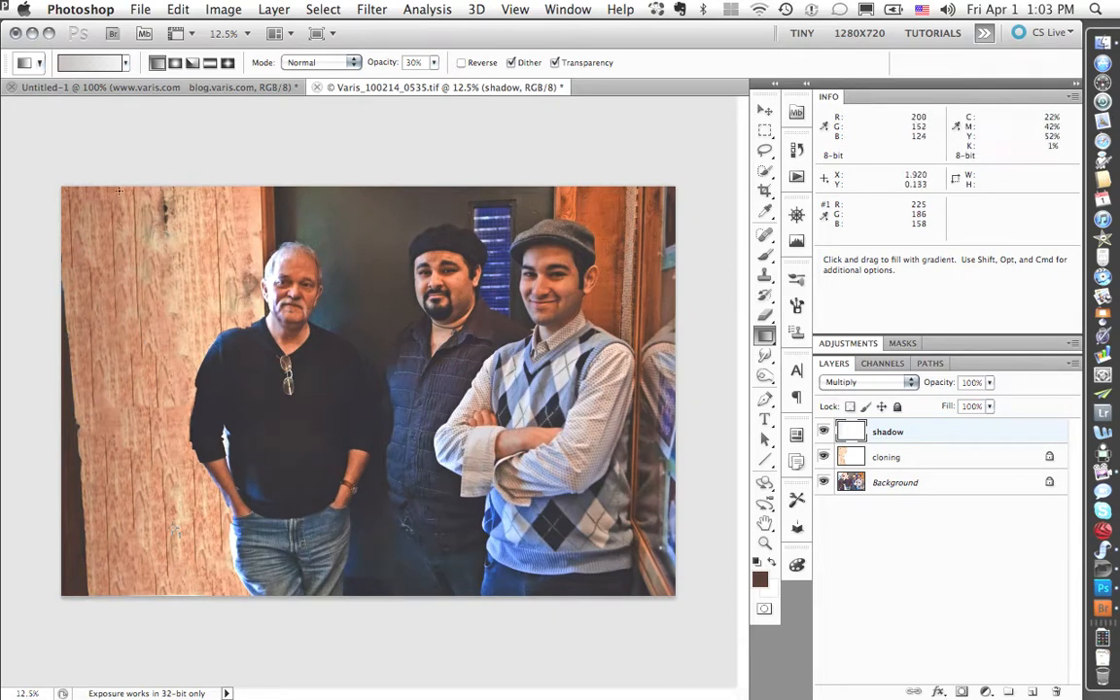
drag(100, 173, 165, 282)
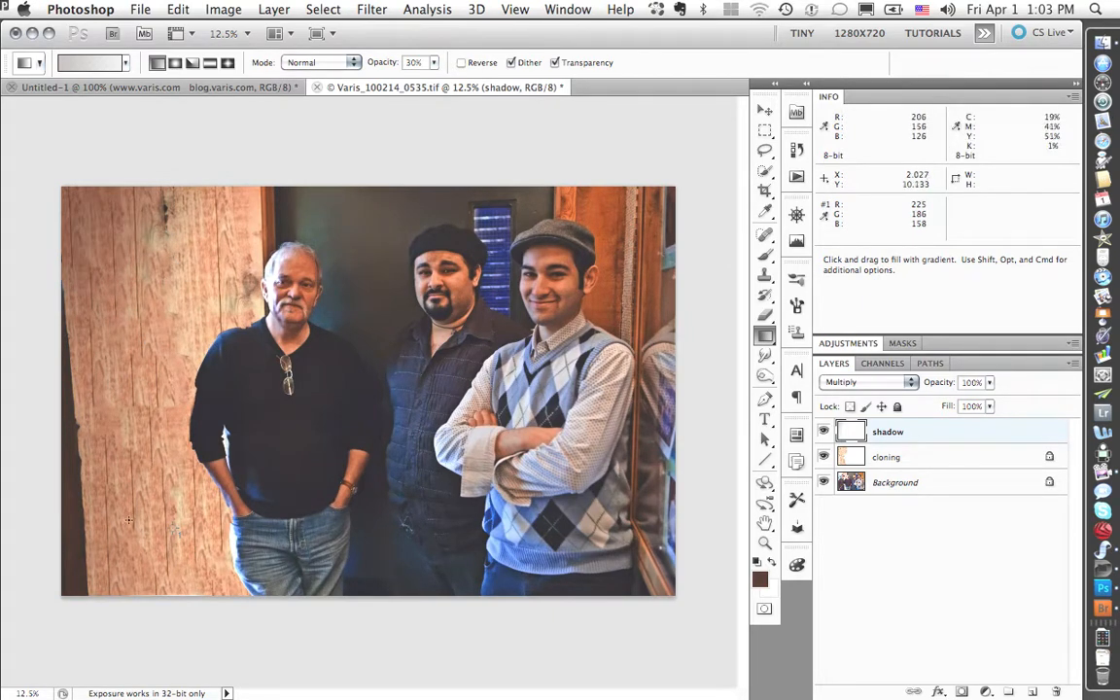
drag(100, 589, 147, 505)
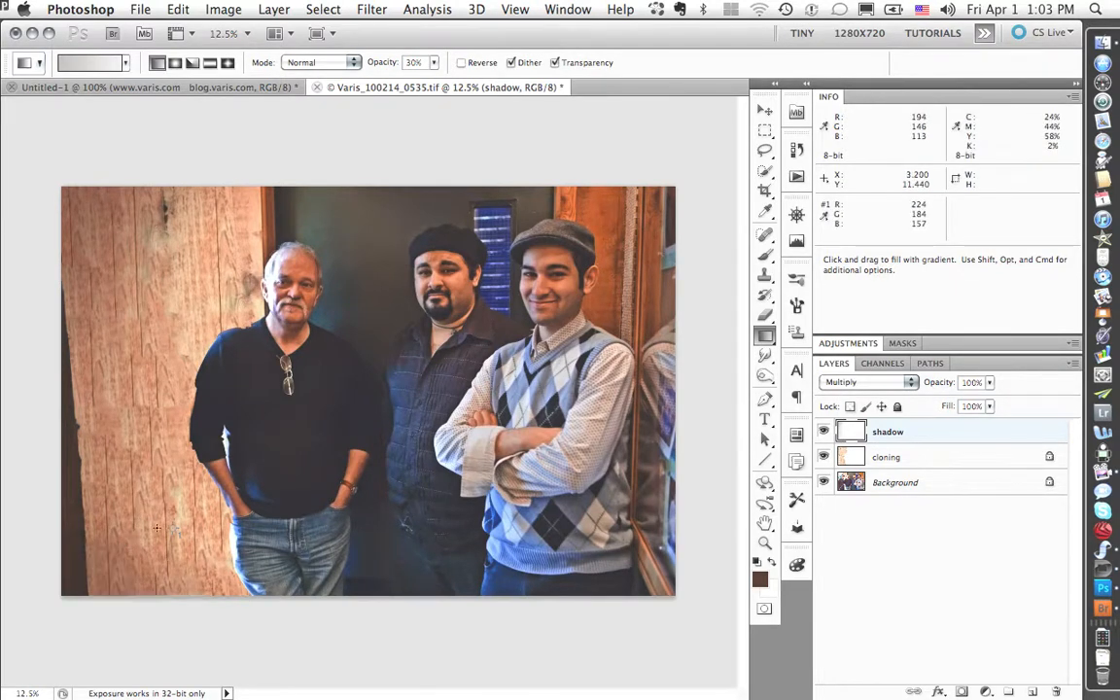
drag(134, 373, 151, 368)
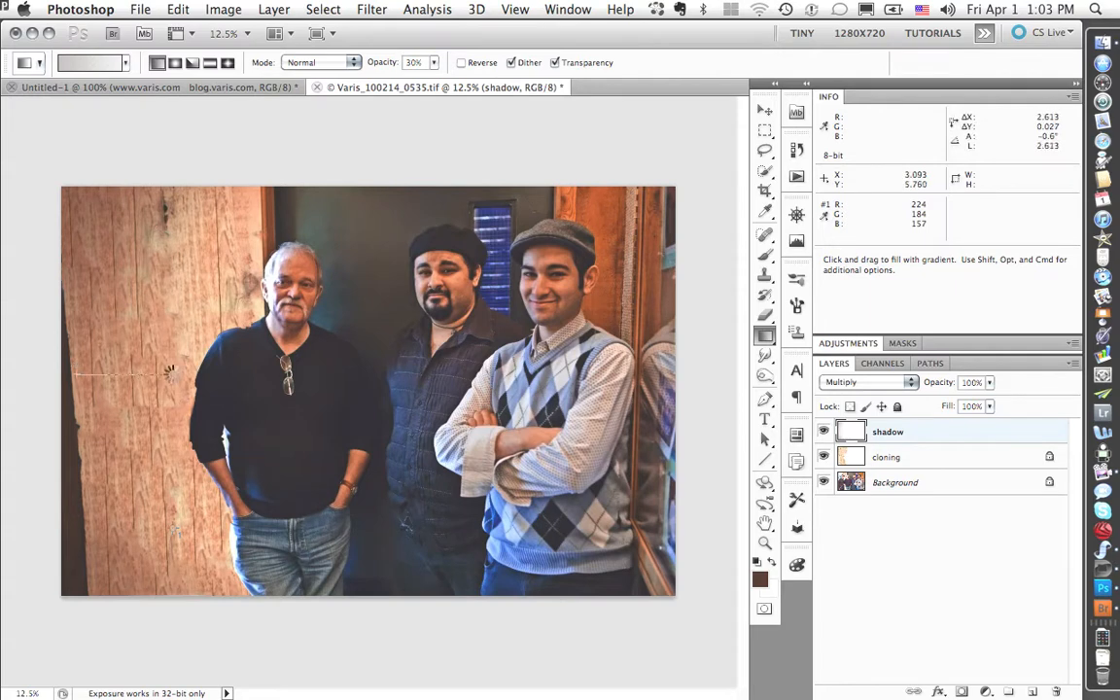
drag(205, 190, 214, 239)
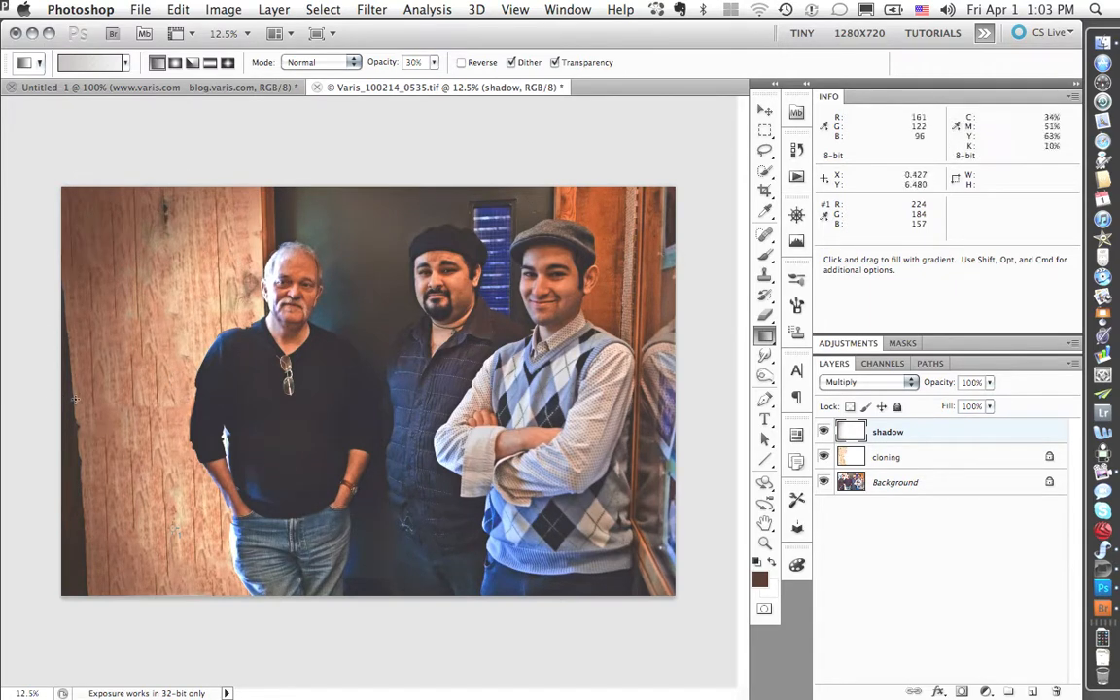
drag(75, 400, 124, 403)
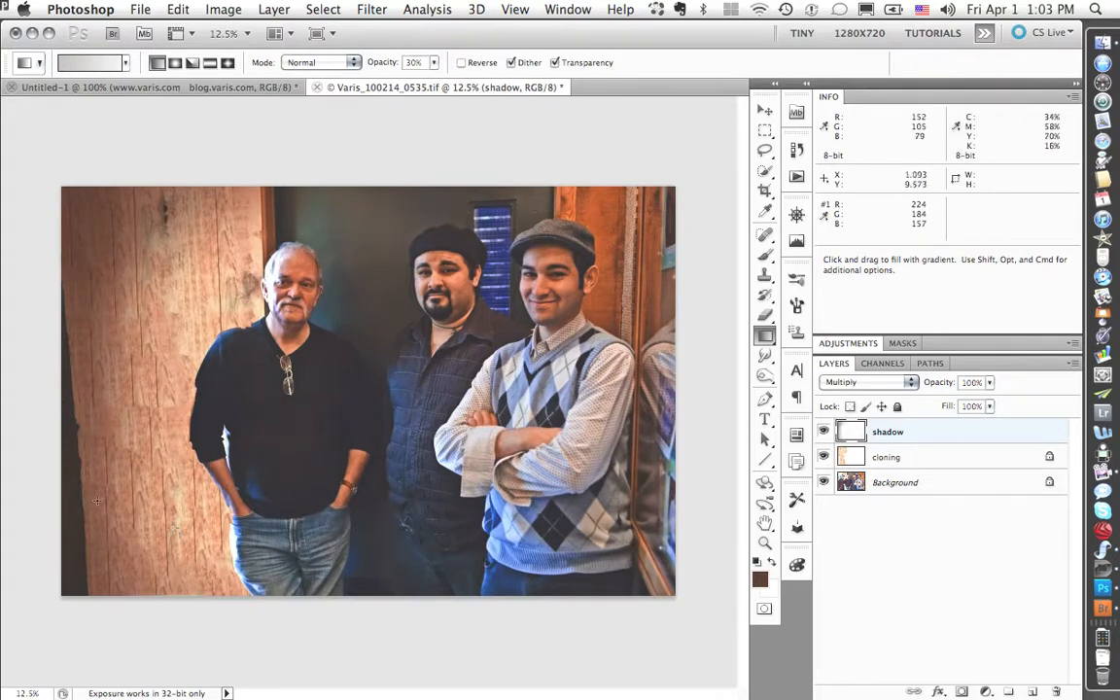
drag(104, 502, 203, 494)
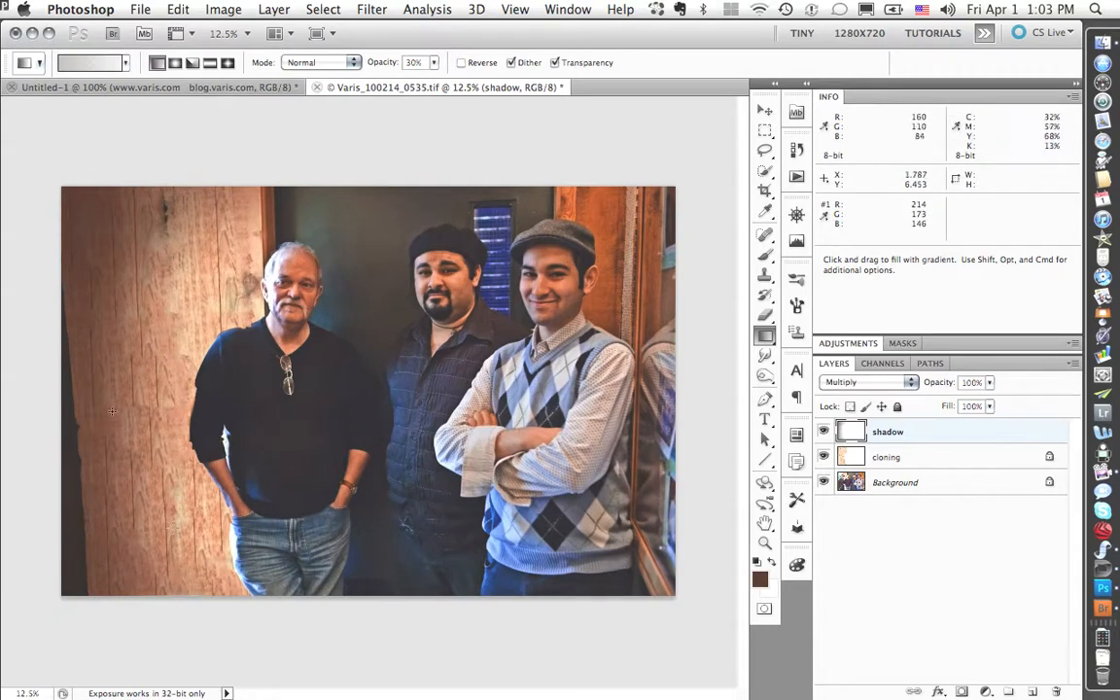
click(756, 563)
drag(68, 385, 151, 384)
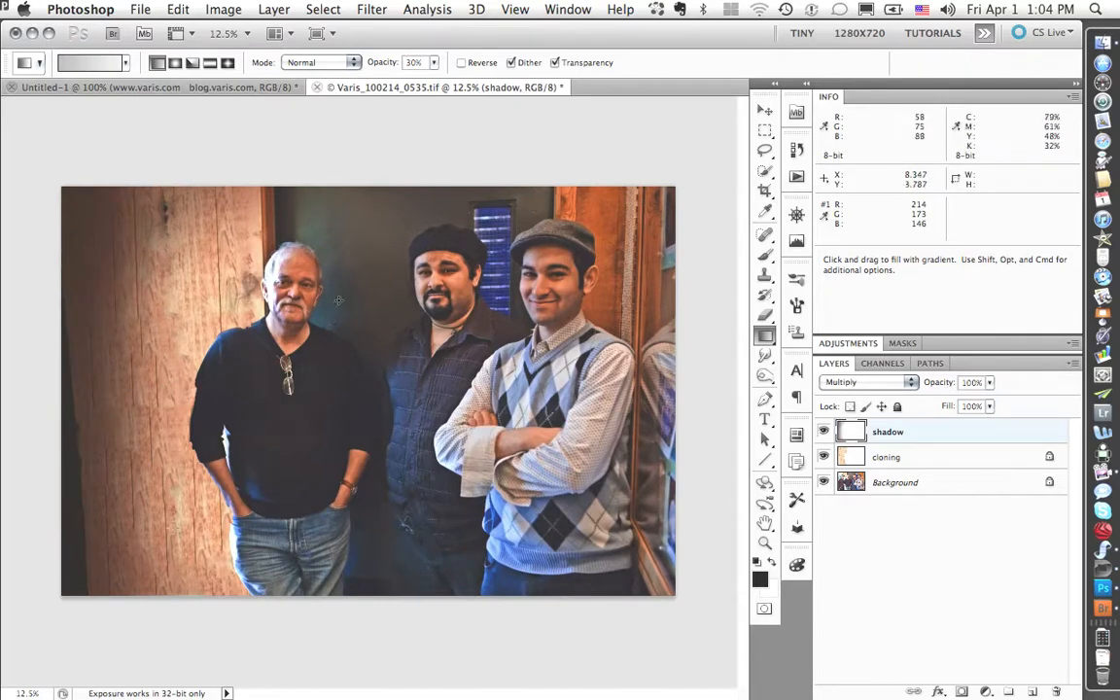
Add white, left-aligned text reading "Three cool guys" on three lines over the wood wall
click(771, 562)
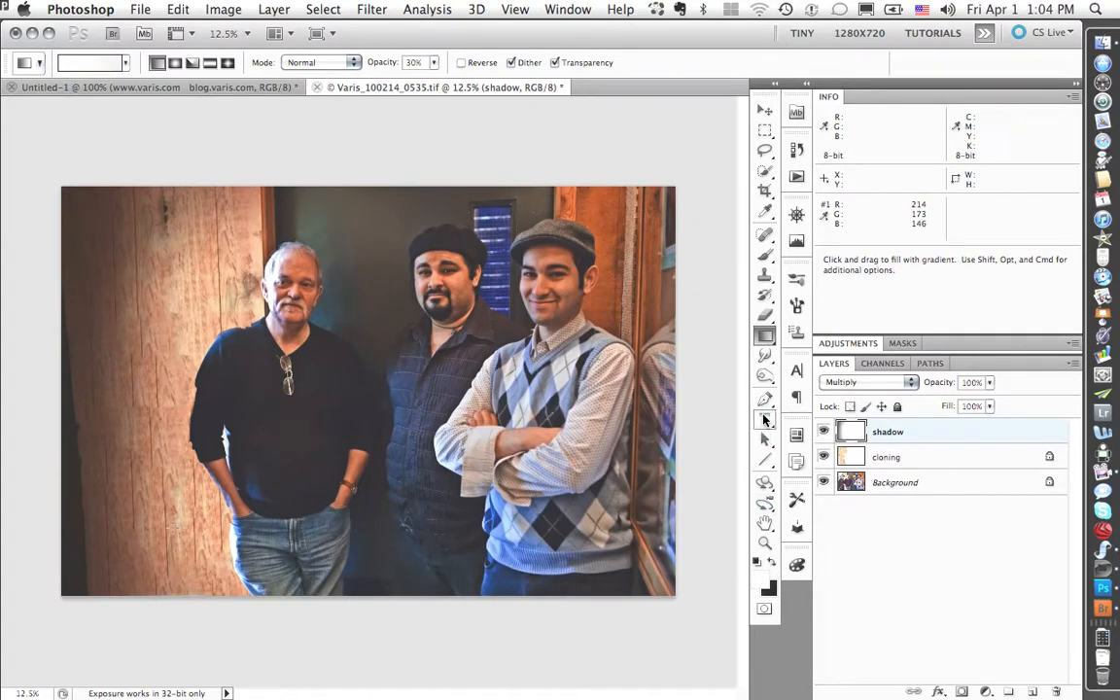
click(765, 420)
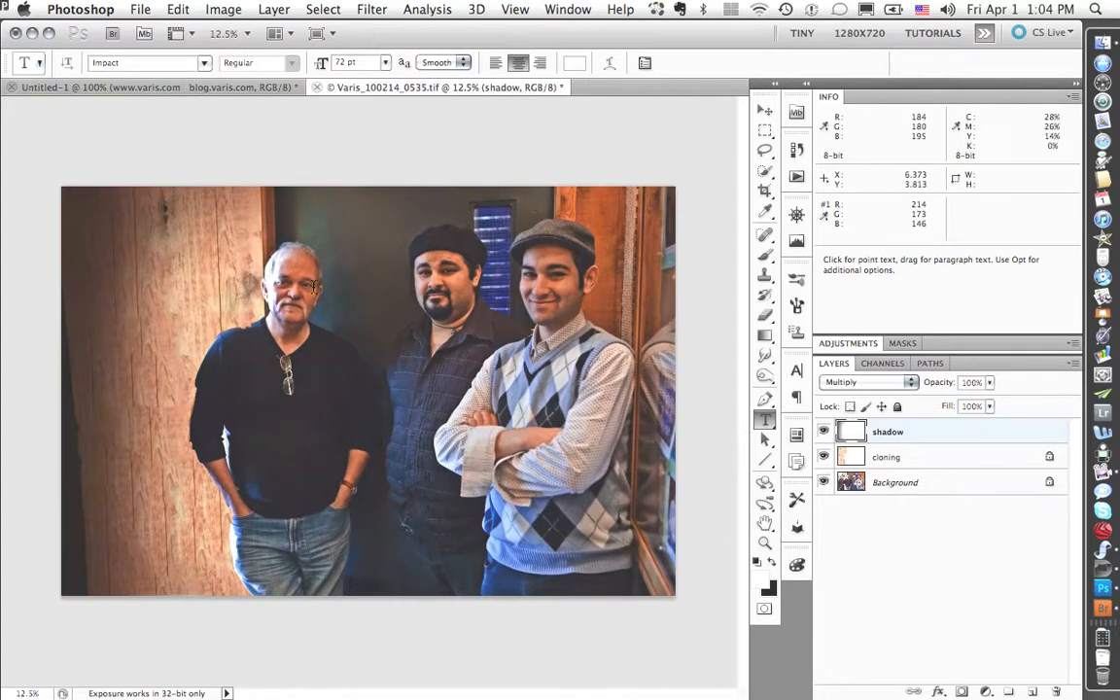
click(109, 283)
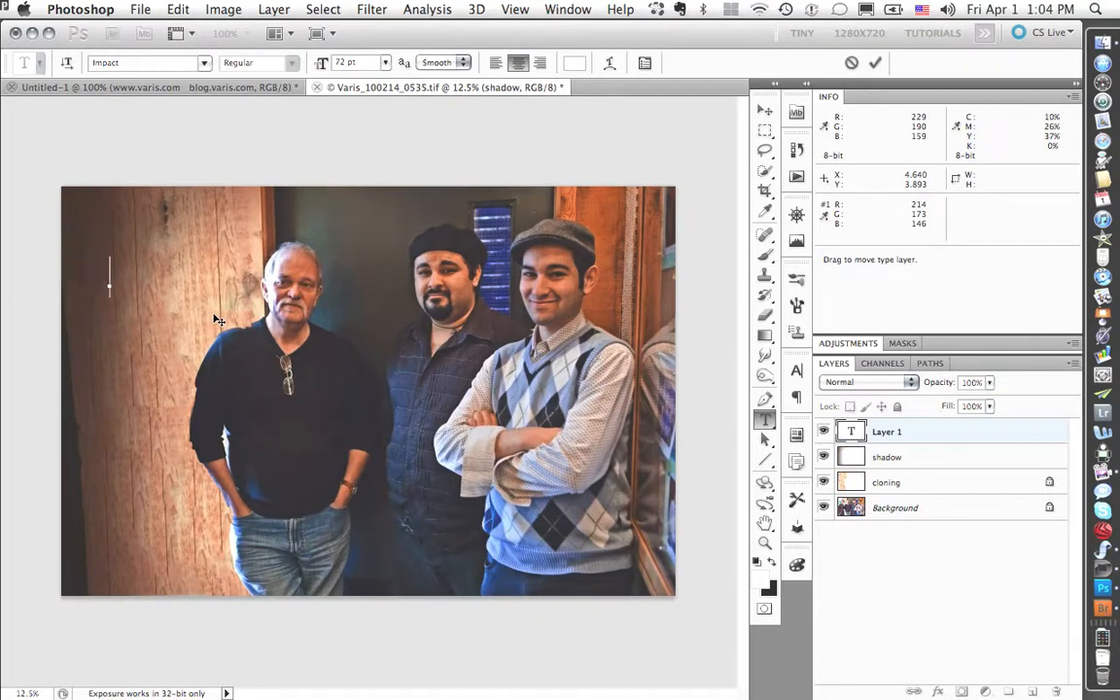
text(Three)
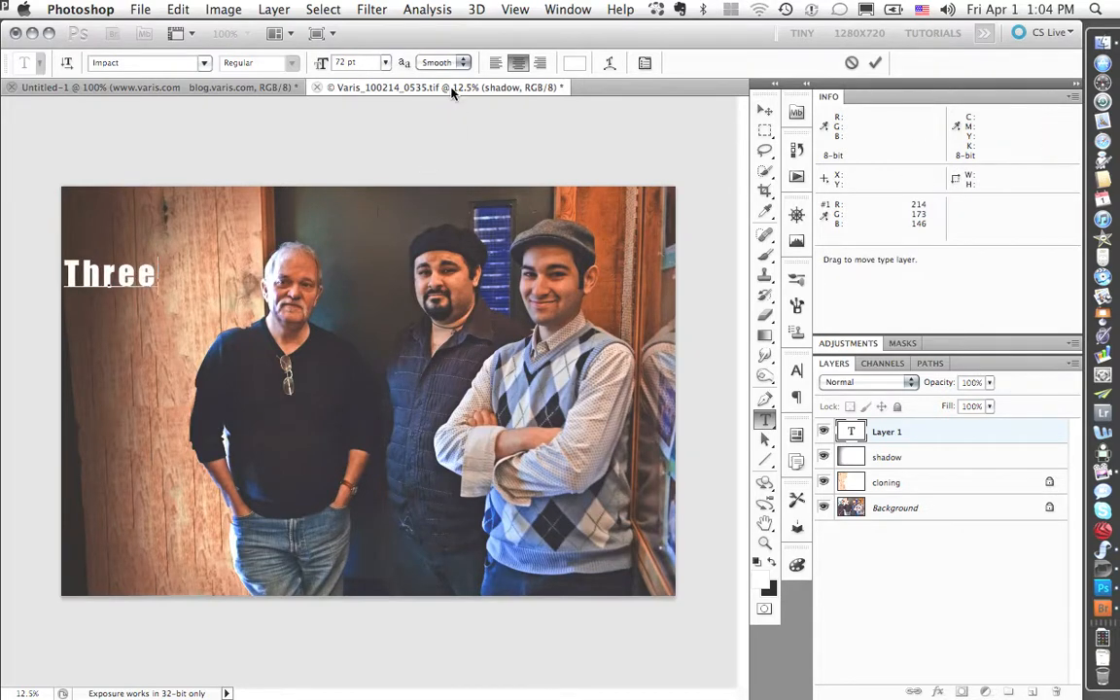
click(496, 64)
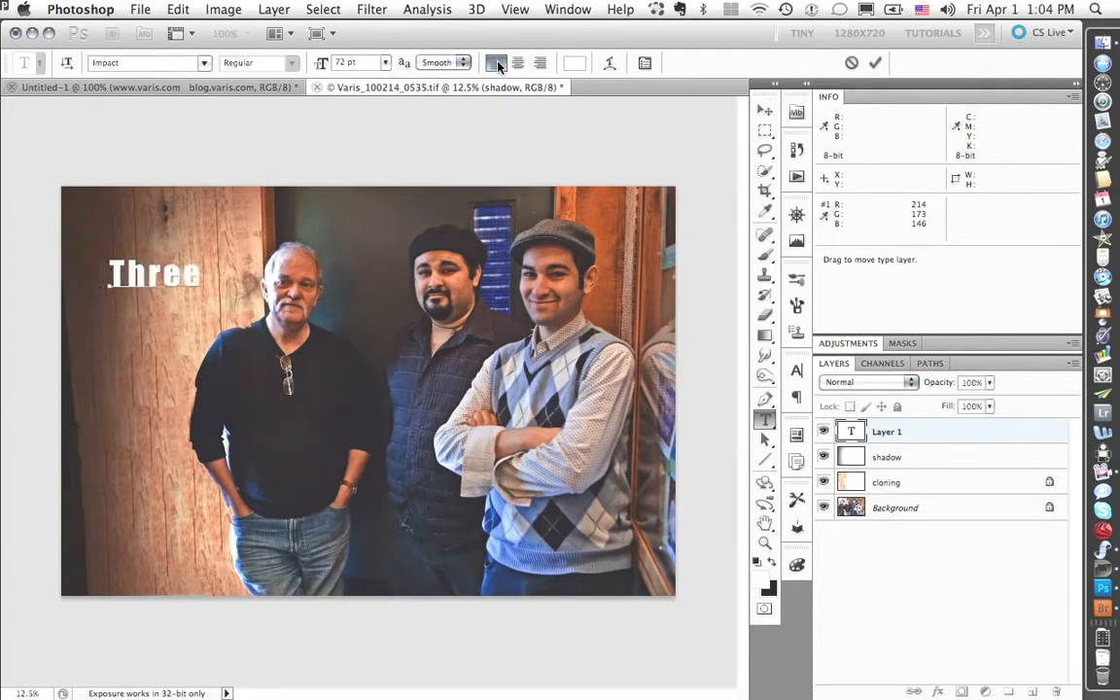
key(Return)
text(Cool)
key(Return)
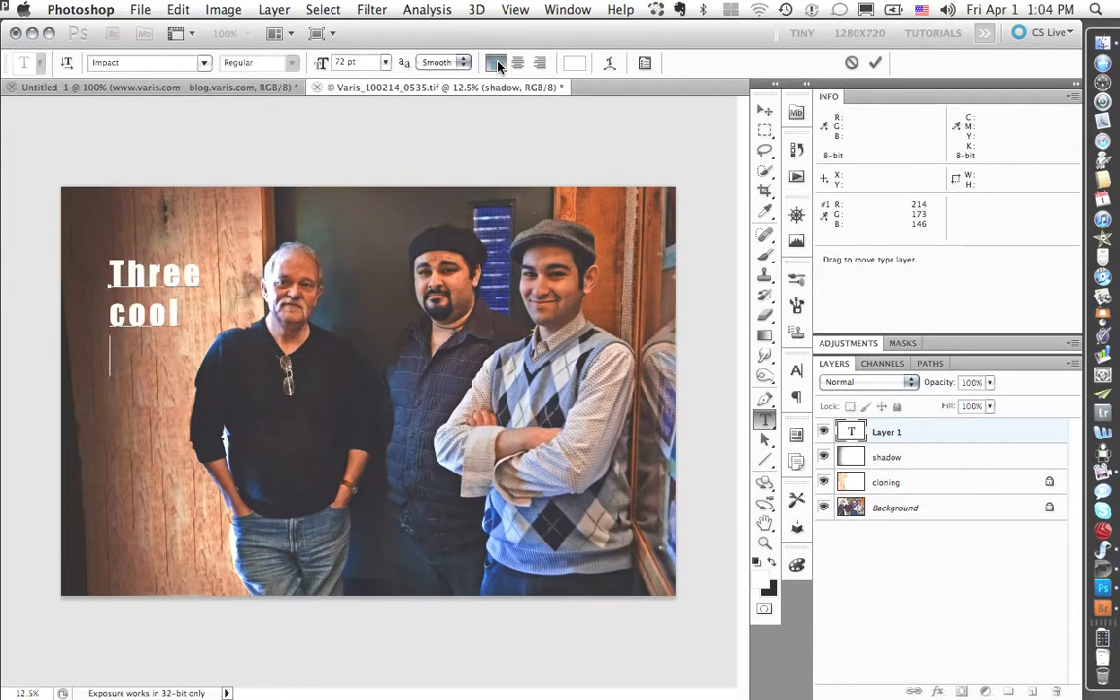
text(guys)
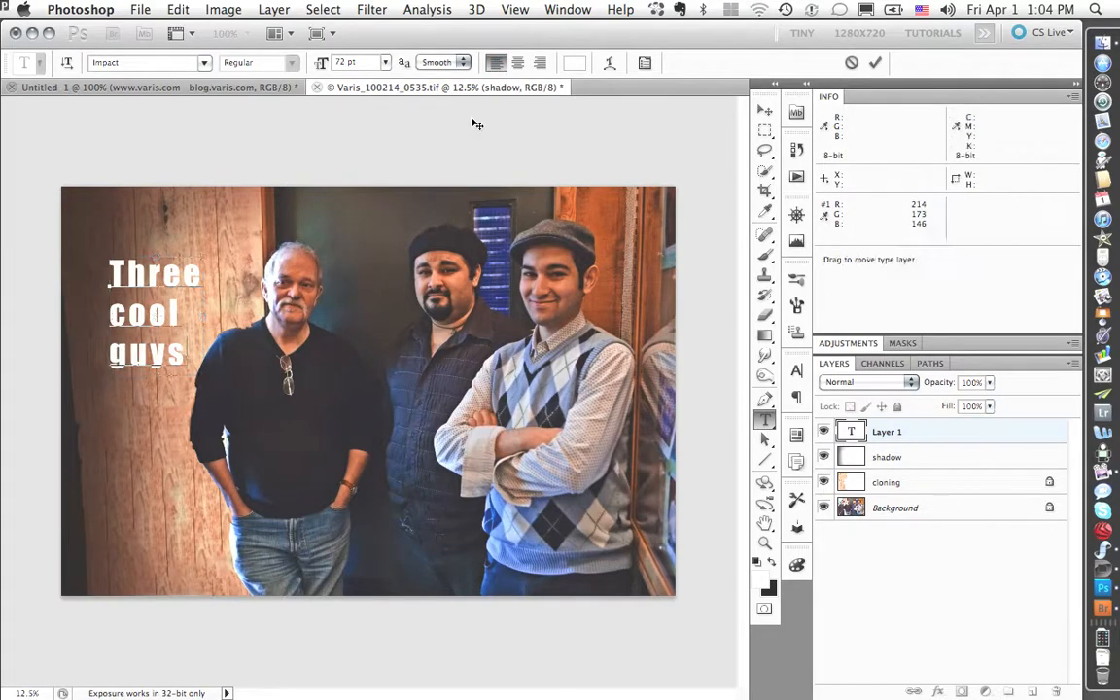
Enlarge the text block to about 162 pt so it spans the width of the wood wall, and commit it
key(super+t)
key(super)
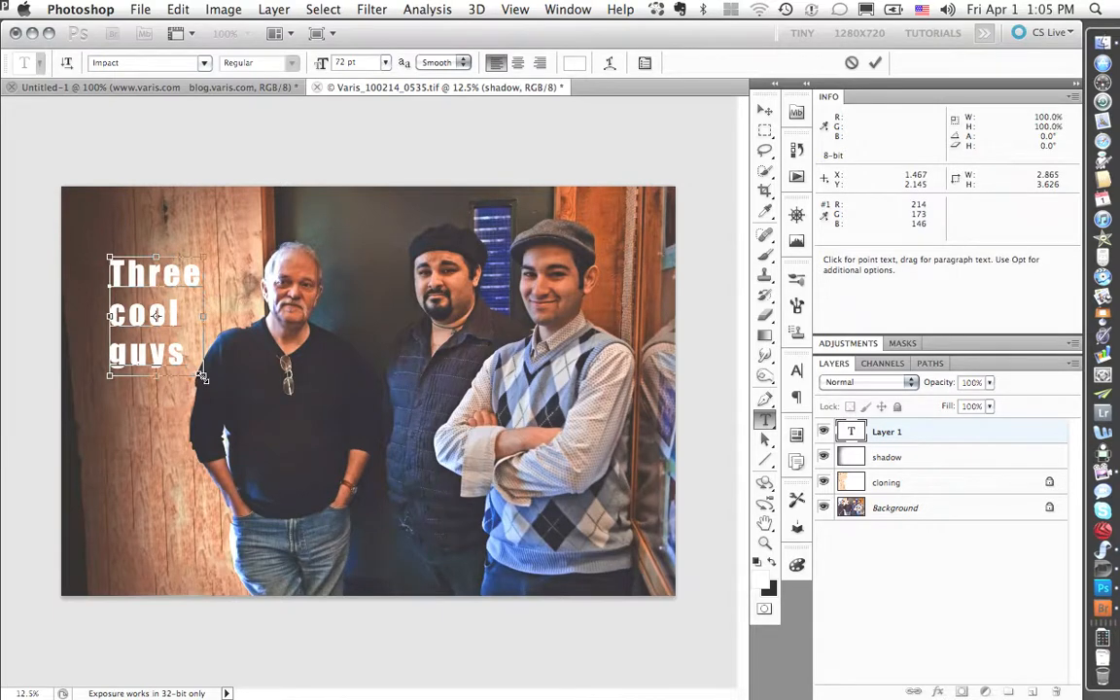
drag(201, 378, 251, 466)
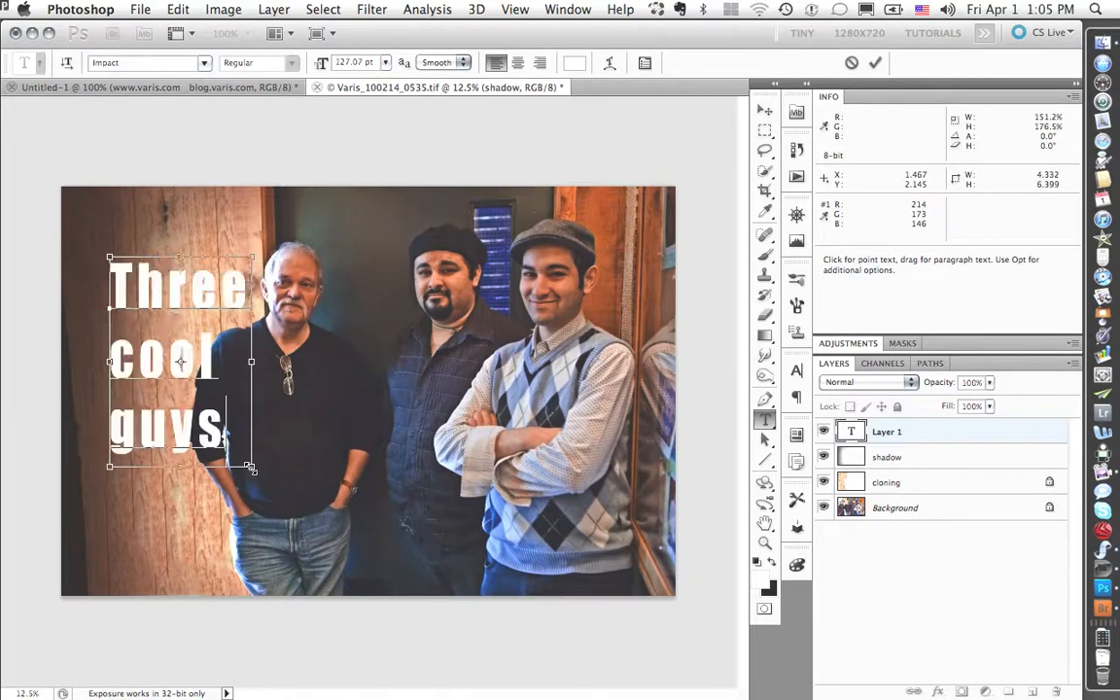
drag(106, 469, 83, 500)
drag(167, 501, 169, 527)
key(super+z)
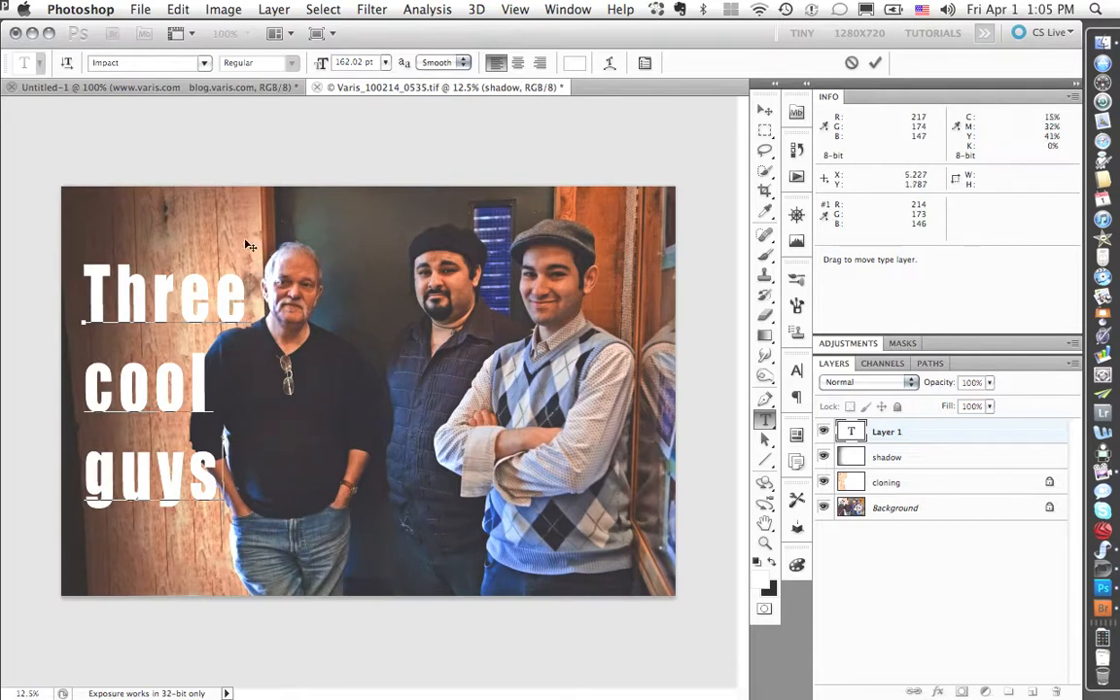
click(875, 63)
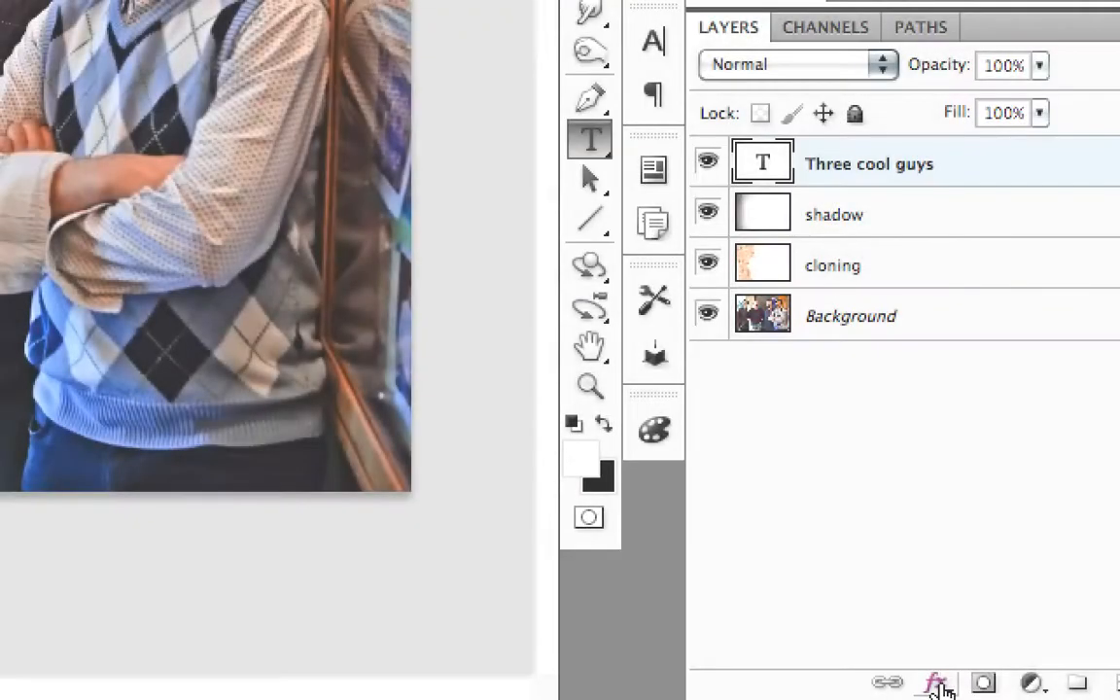
Add a drop shadow to the text with 100% opacity, 51° angle, 99 px distance and 38 px size
click(932, 673)
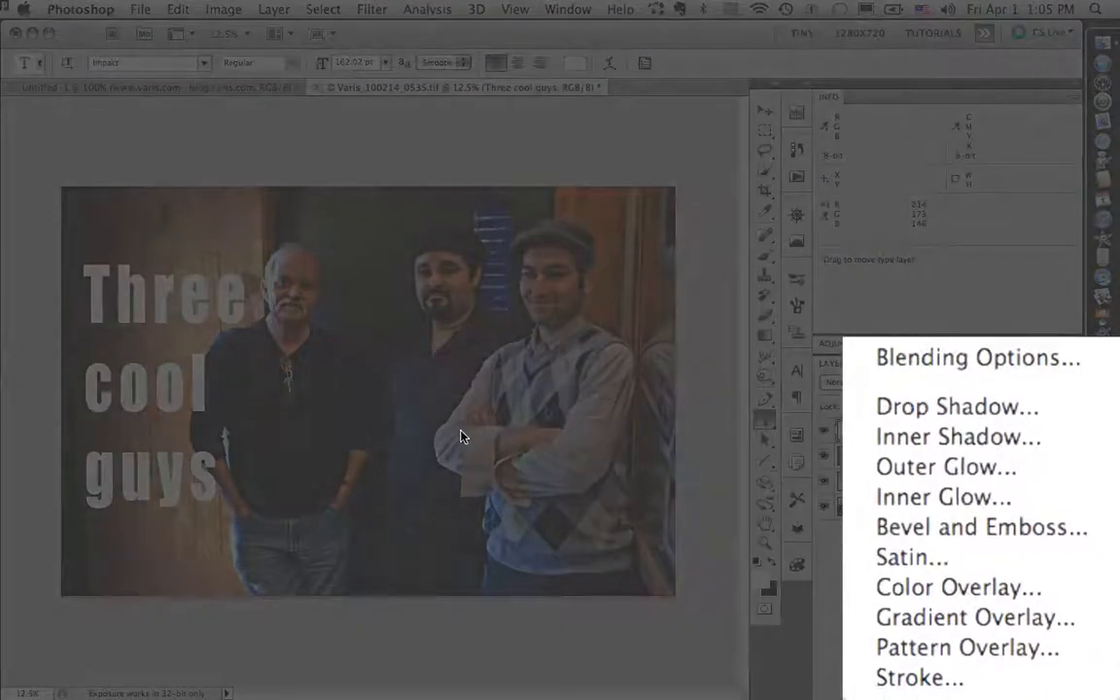
click(900, 409)
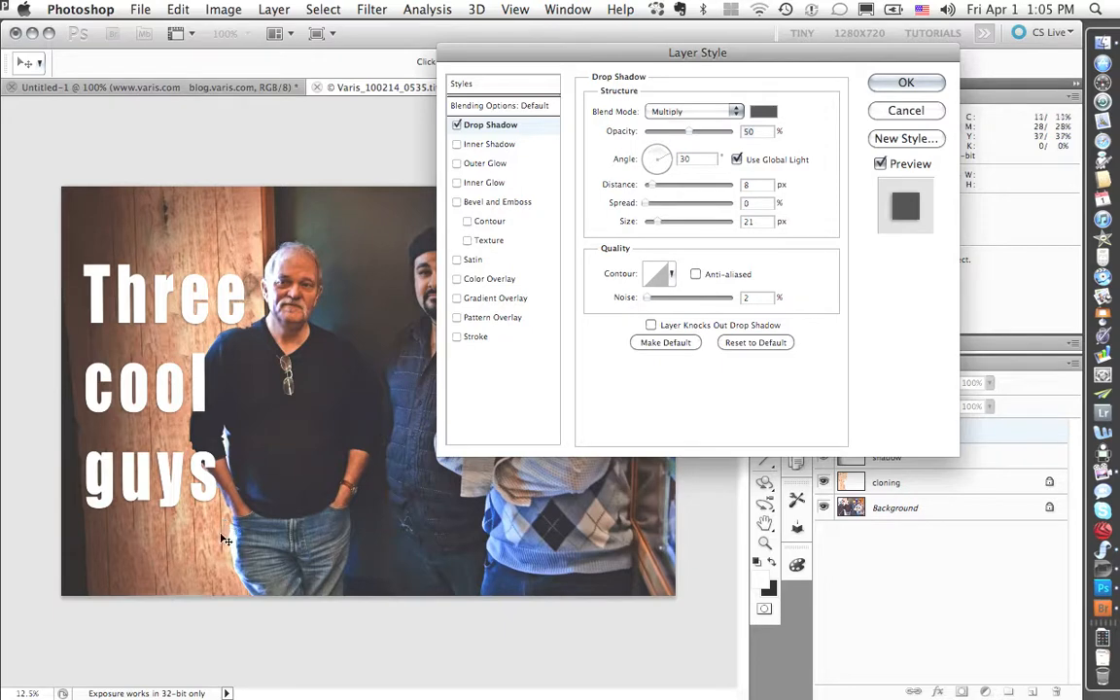
click(662, 152)
drag(663, 152, 665, 152)
mouse_move(137, 530)
mouse_down()
mouse_move(144, 551)
mouse_move(132, 540)
mouse_up()
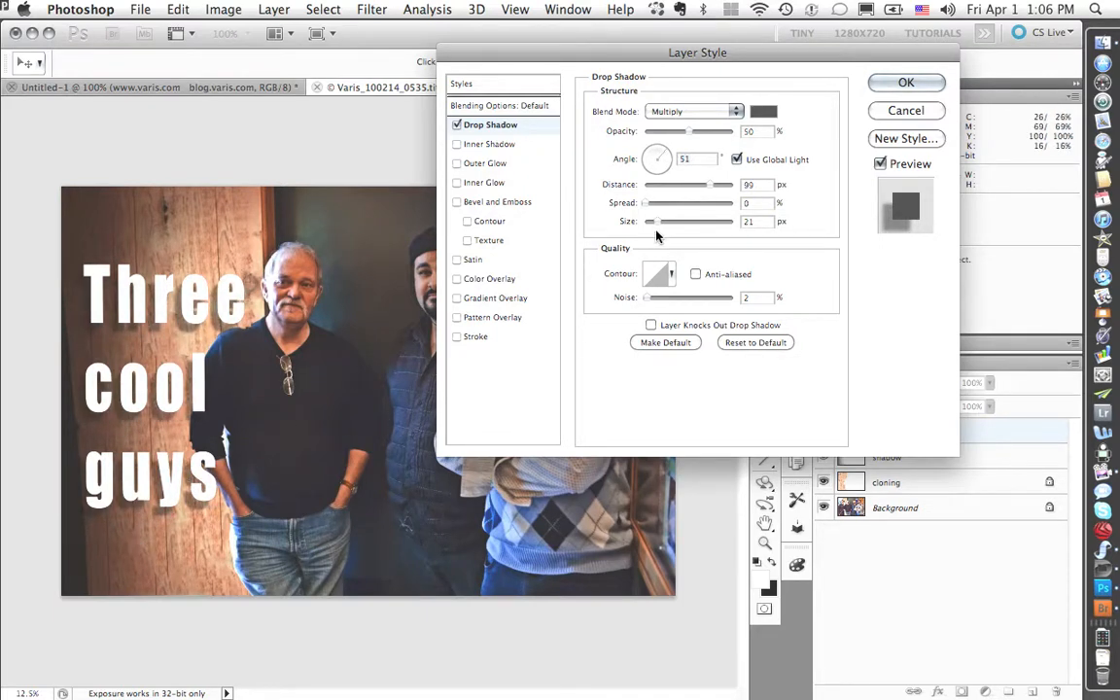
drag(656, 224, 665, 223)
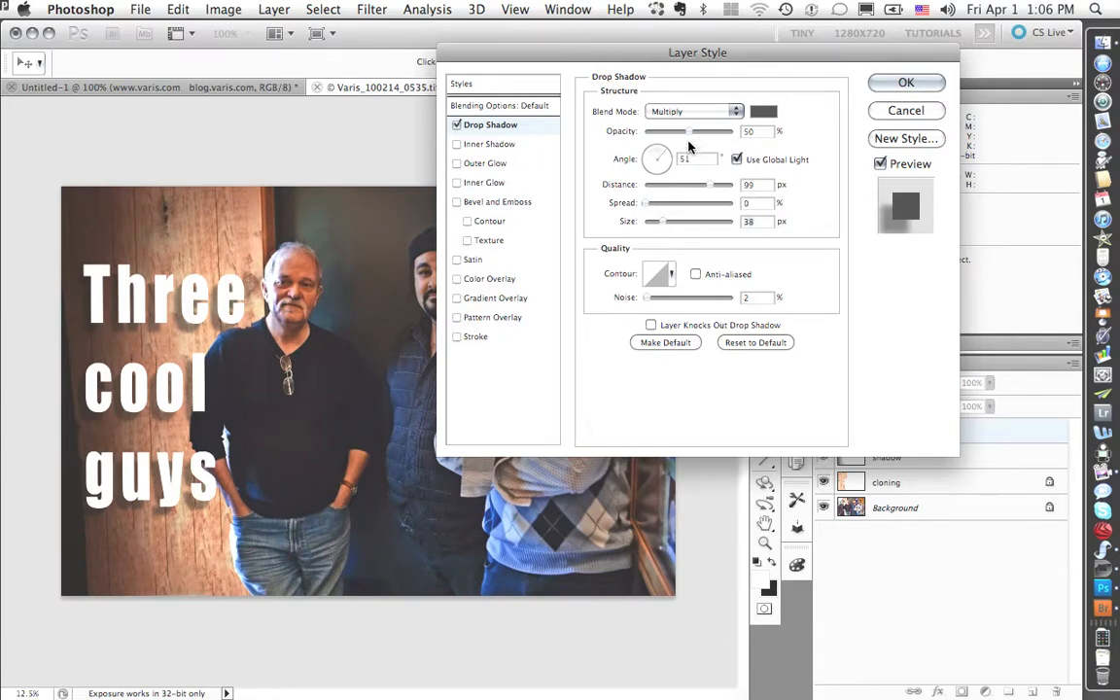
drag(687, 133, 734, 132)
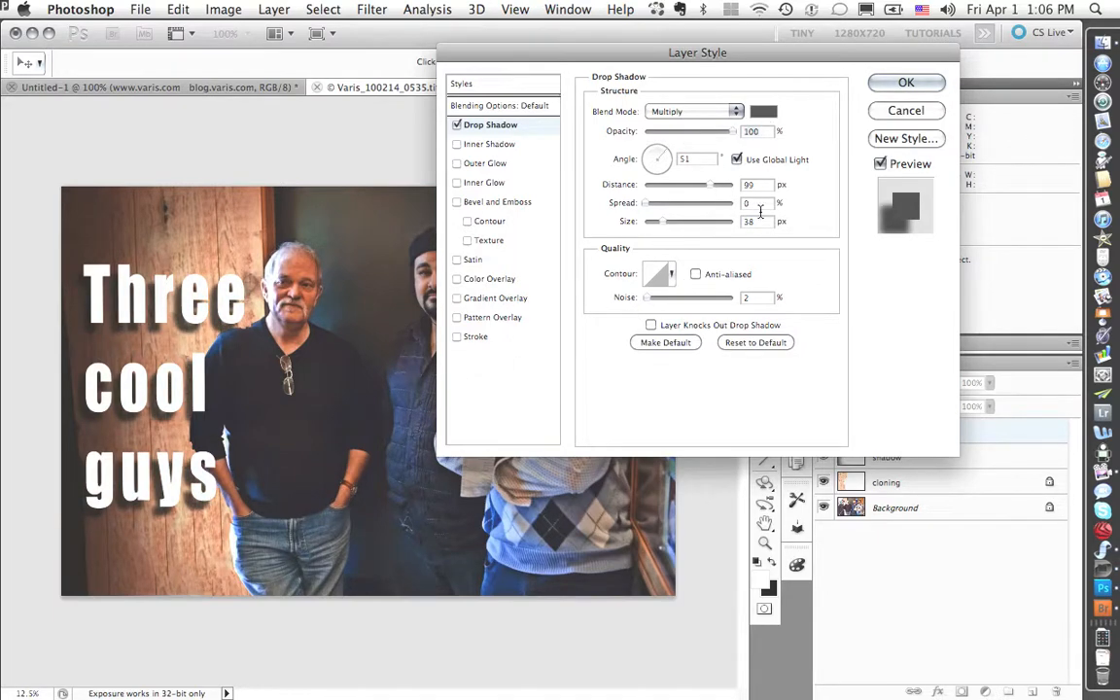
click(890, 86)
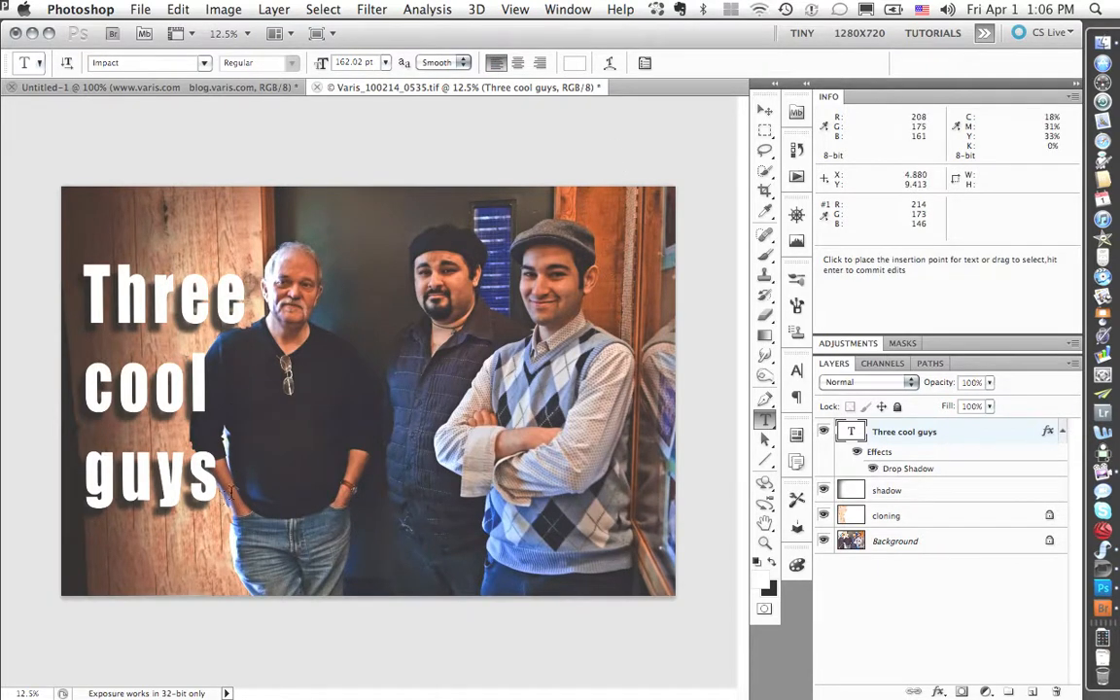
Change the font of the "Three cool guys" text to Georgia and commit the edit
double_click(852, 433)
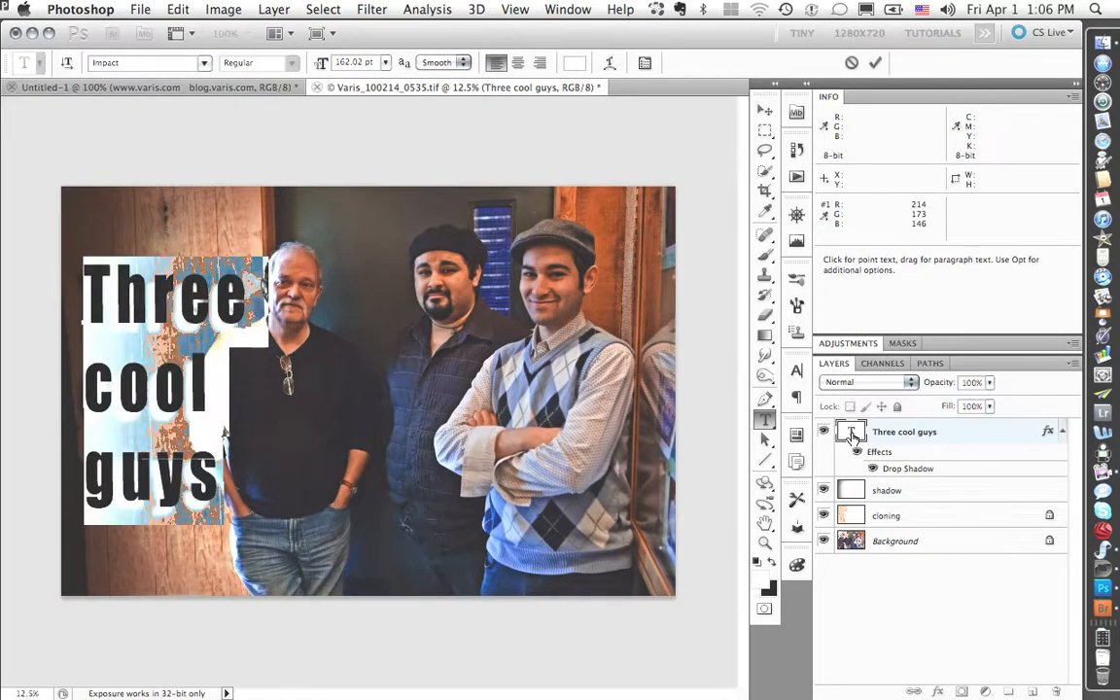
click(203, 63)
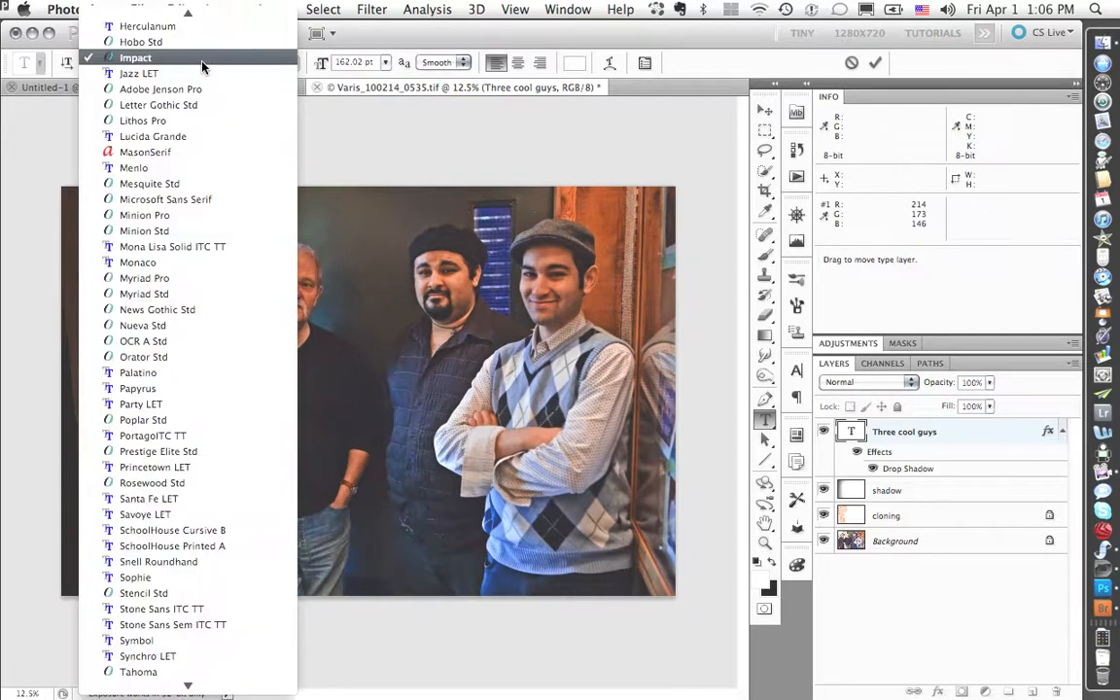
scroll(200, 97, up, 5)
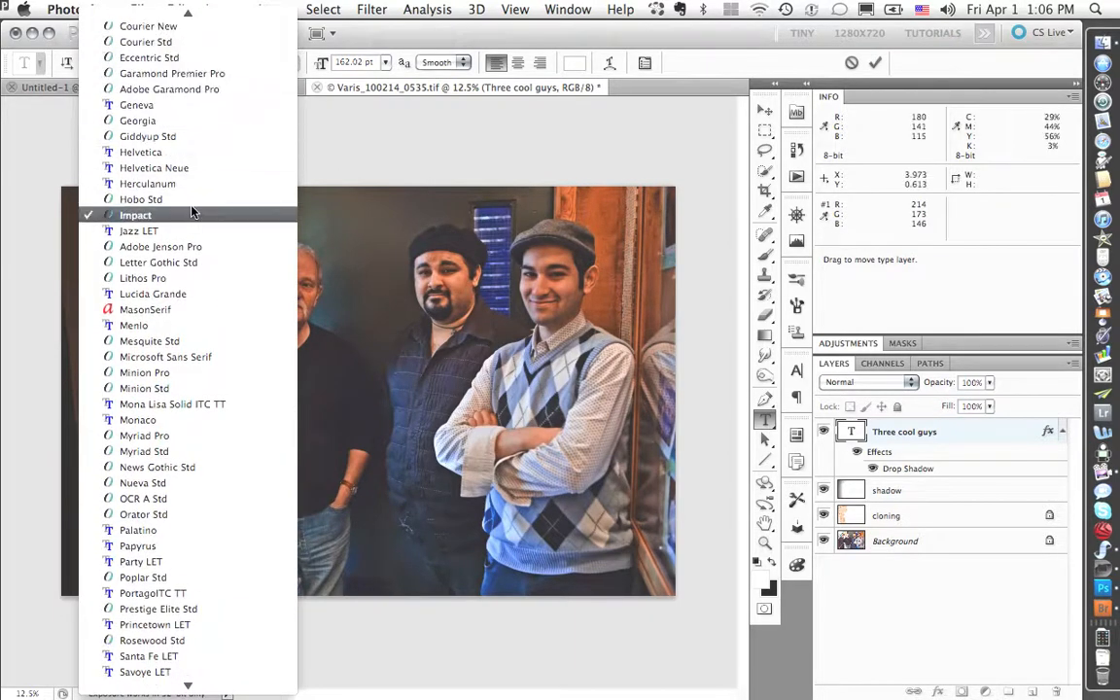
click(171, 121)
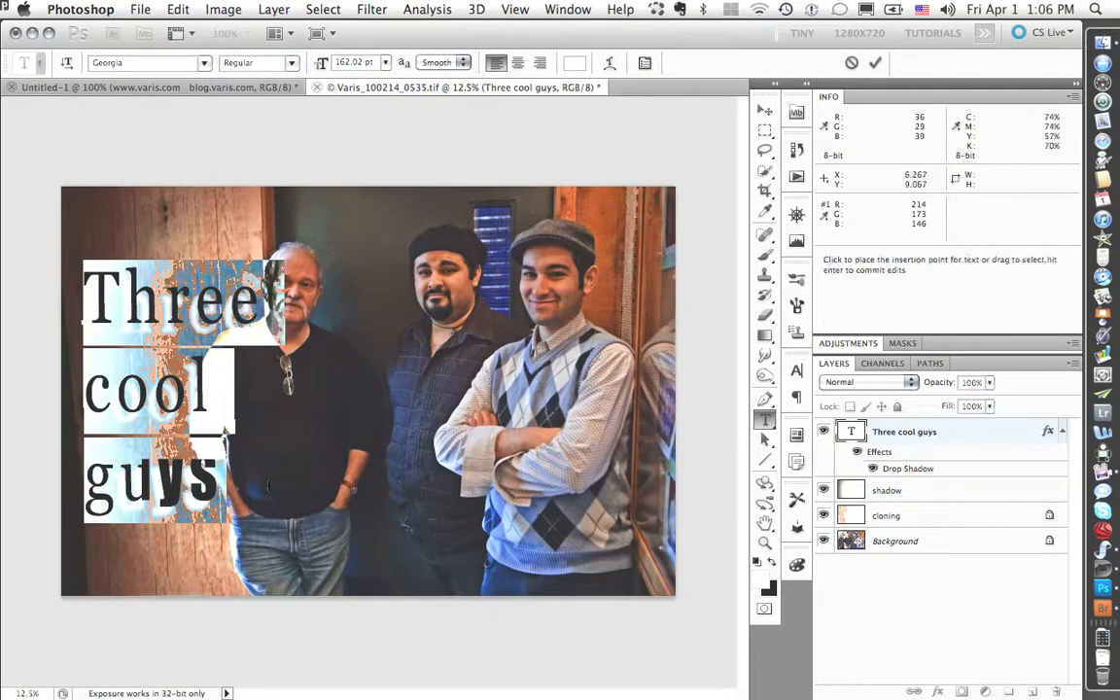
click(875, 63)
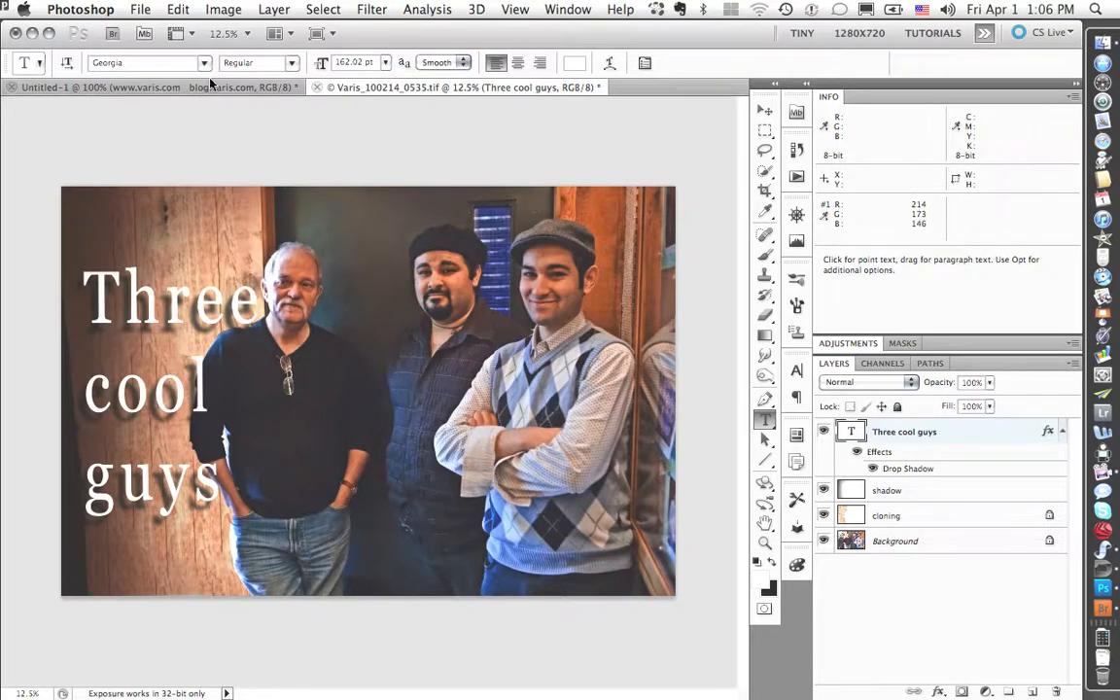
click(318, 87)
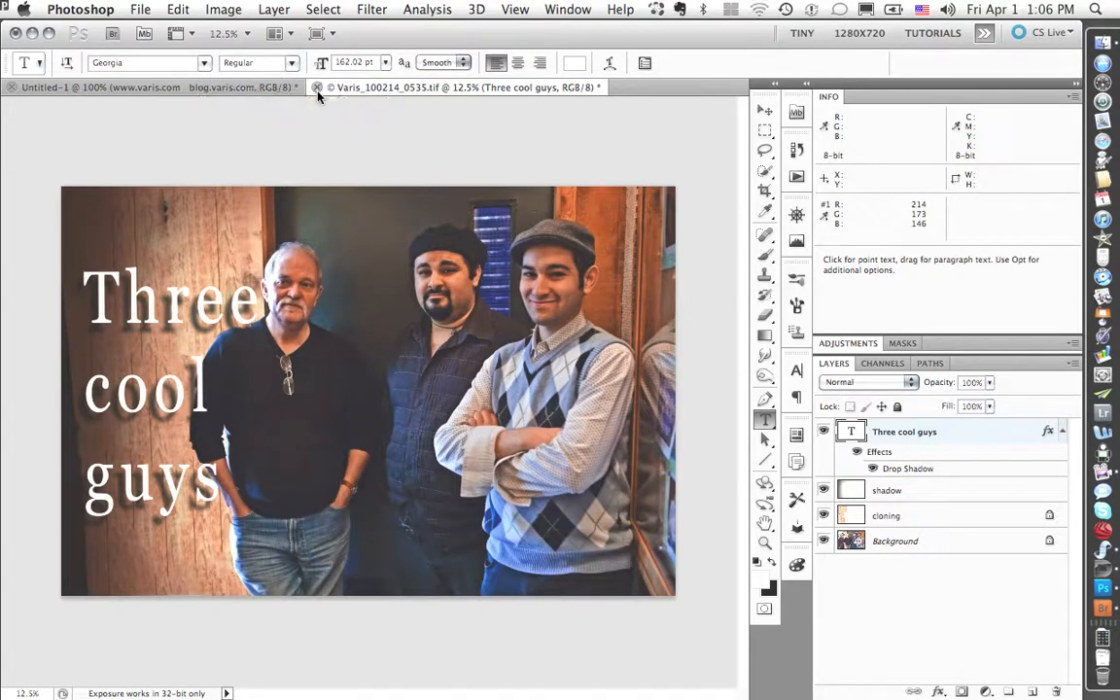